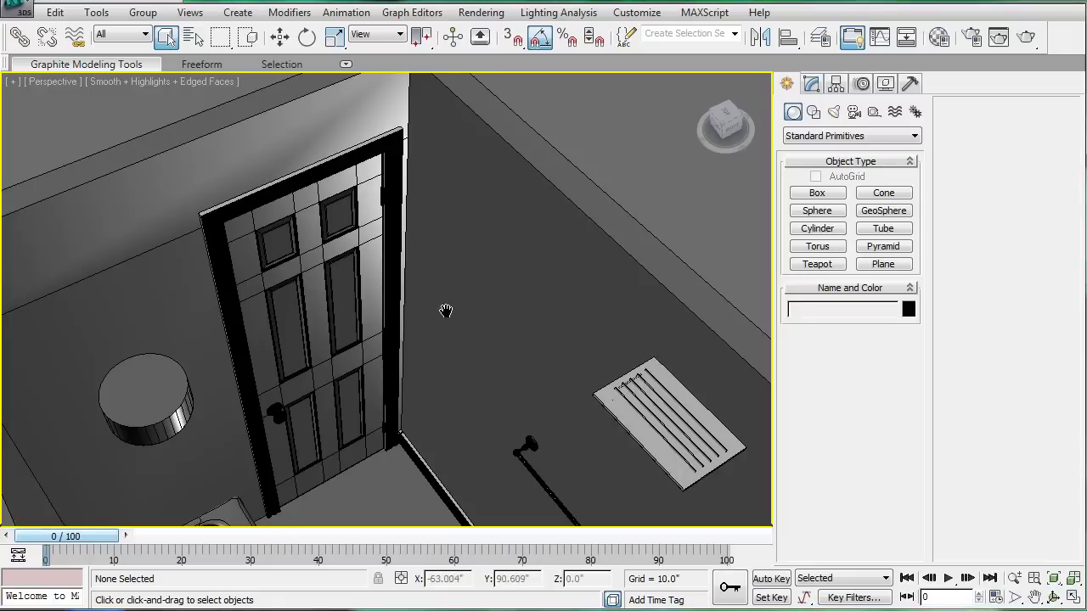
Create a thin upright box about 1" by 1" and 48" tall at the foot of the door's hinge side
scroll(438, 309, up, 3)
scroll(429, 308, down, 3)
scroll(428, 318, up, 3)
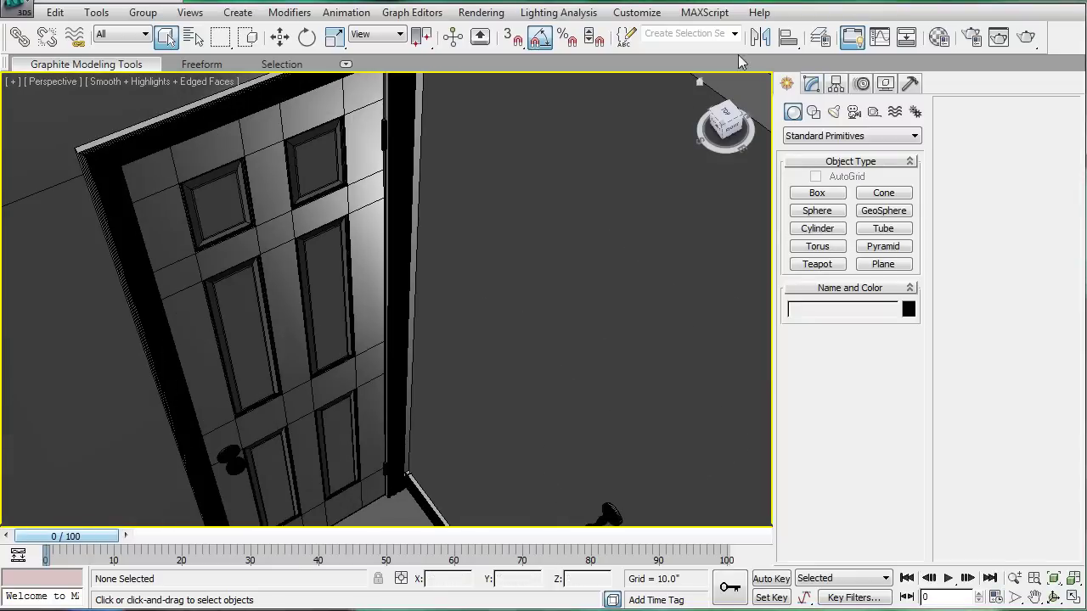
click(818, 193)
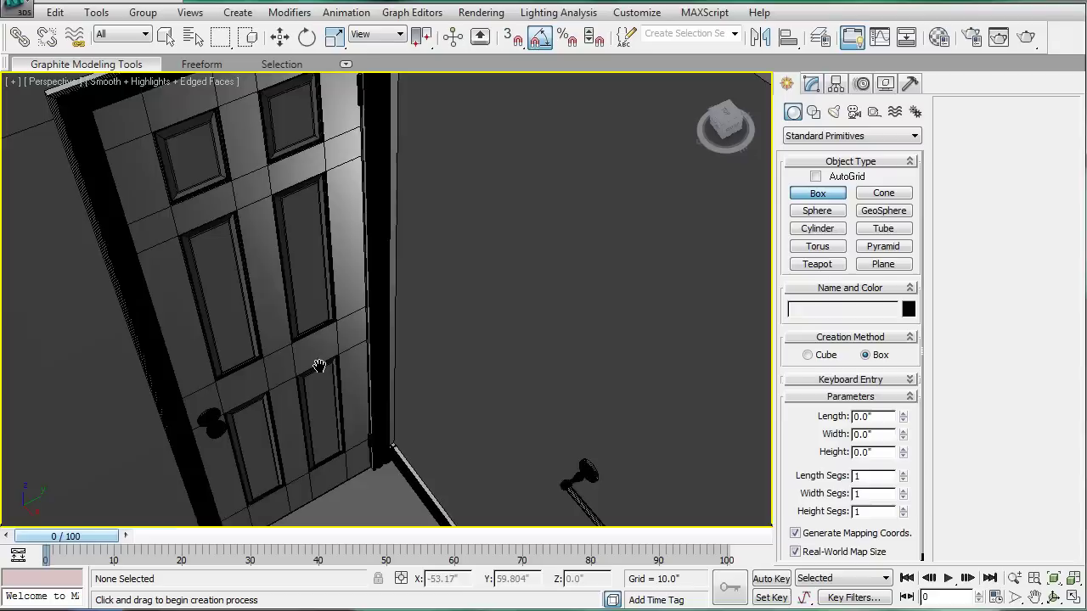
scroll(352, 453, up, 4)
scroll(340, 366, down, 2)
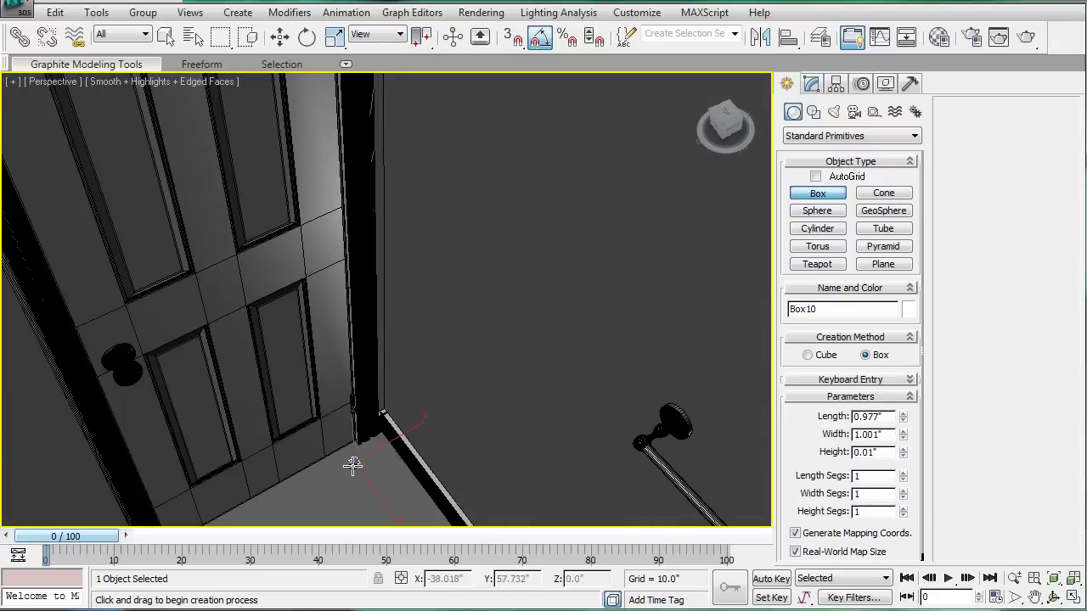
click(324, 87)
scroll(356, 212, down, 2)
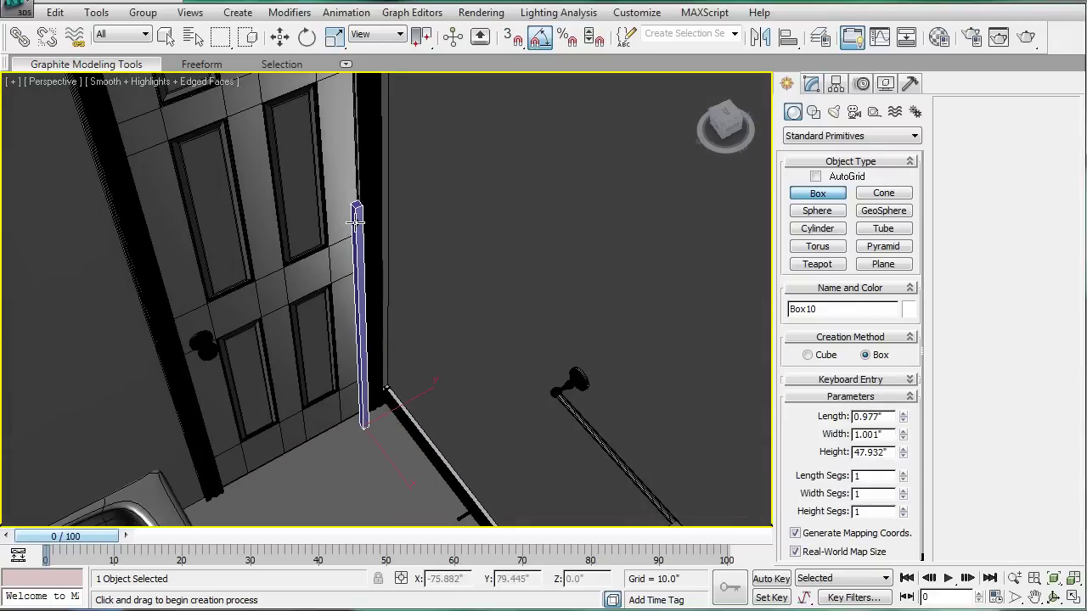
In a wireframe Left view, raise the thin box about 10.8" so its base meets the lower hinge
key(l)
middle_drag(356, 209, 369, 245)
key(F3)
scroll(336, 244, up, 6)
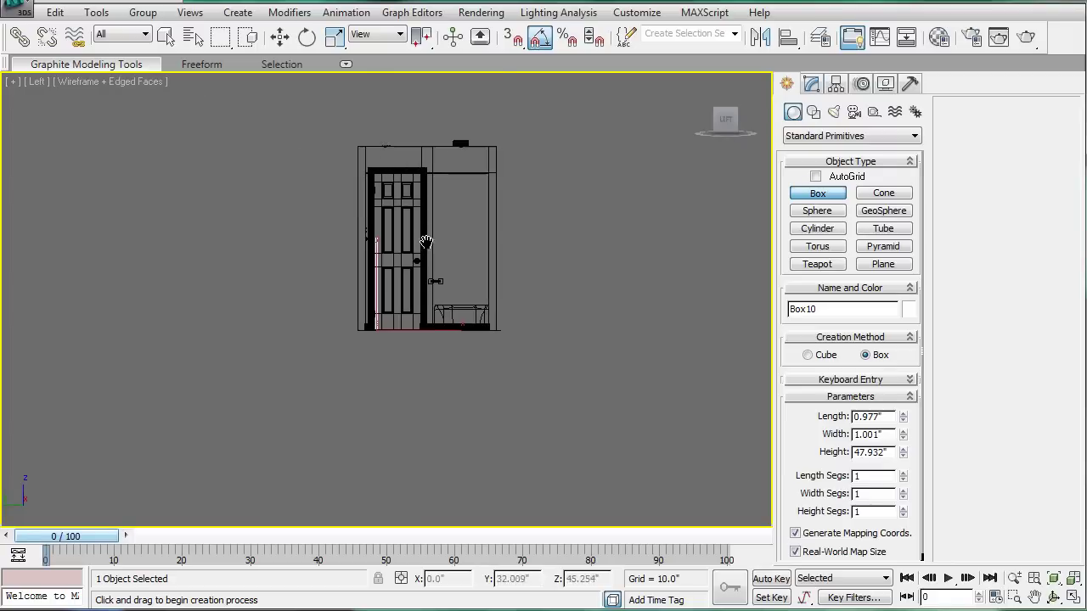
key(w)
middle_drag(401, 411, 399, 348)
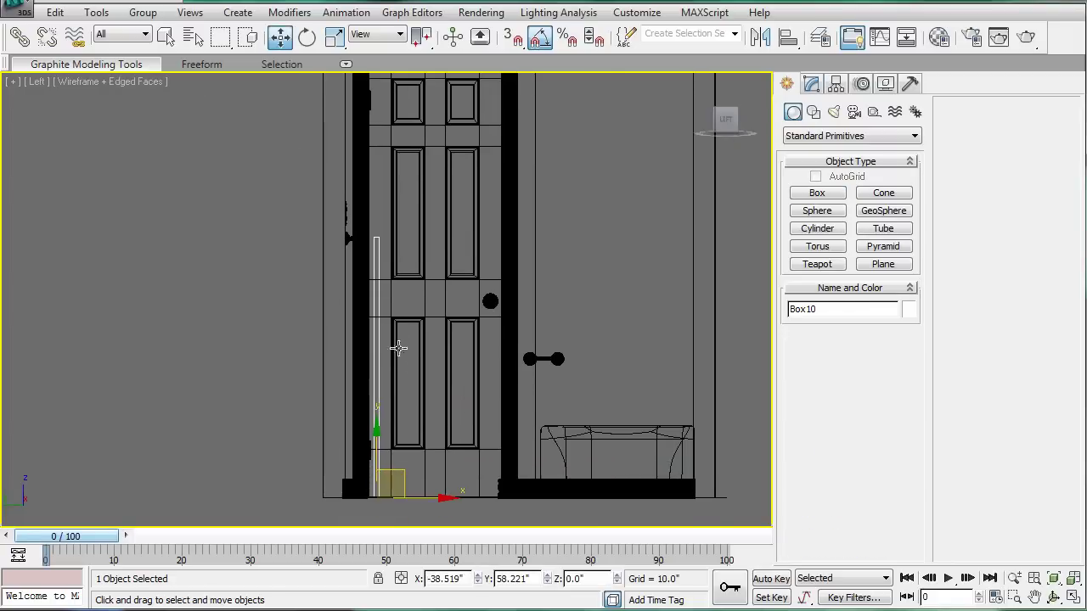
drag(378, 409, 378, 371)
click(810, 86)
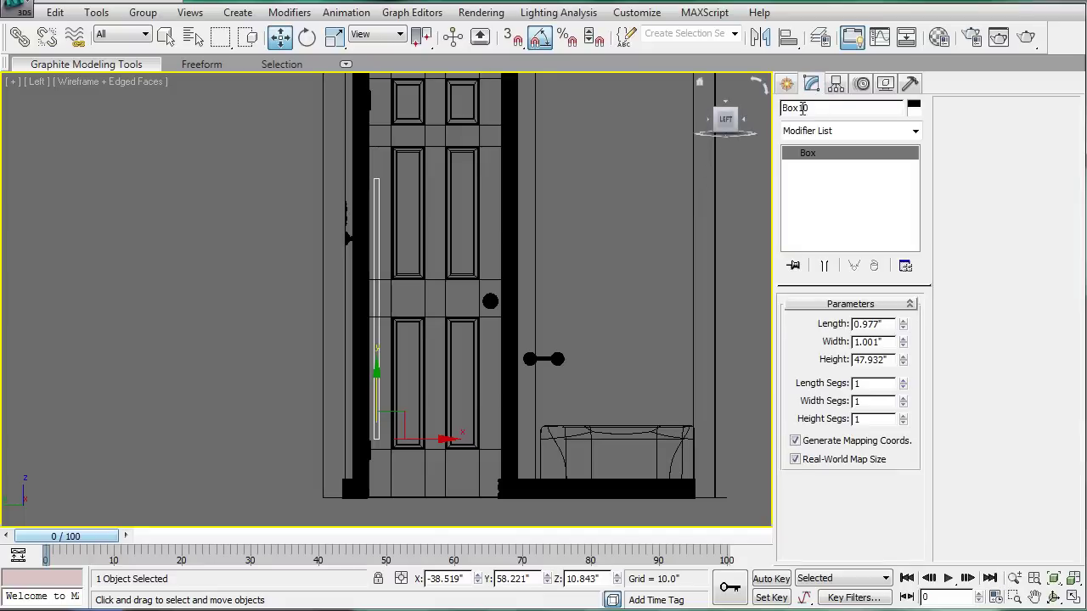
Convert the box to an Editable Poly and raise its top vertices to the underside of the upper hinge
right_click(849, 154)
click(933, 216)
click(807, 325)
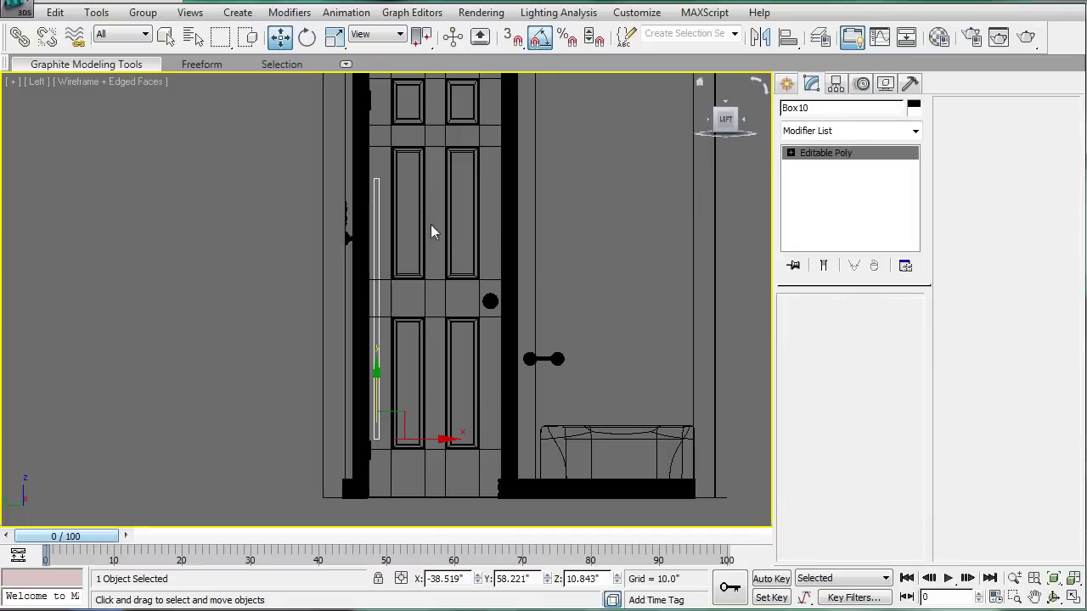
drag(316, 134, 424, 217)
middle_drag(441, 172, 442, 278)
scroll(402, 249, up, 3)
scroll(404, 272, down, 4)
middle_drag(413, 428, 406, 353)
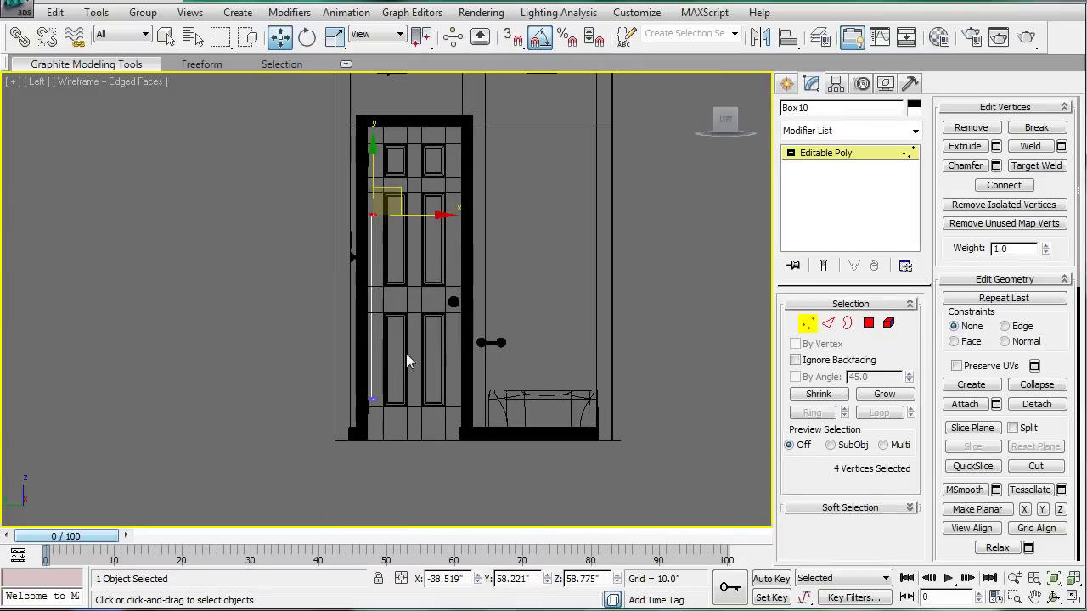
scroll(384, 304, up, 3)
middle_drag(421, 92, 459, 394)
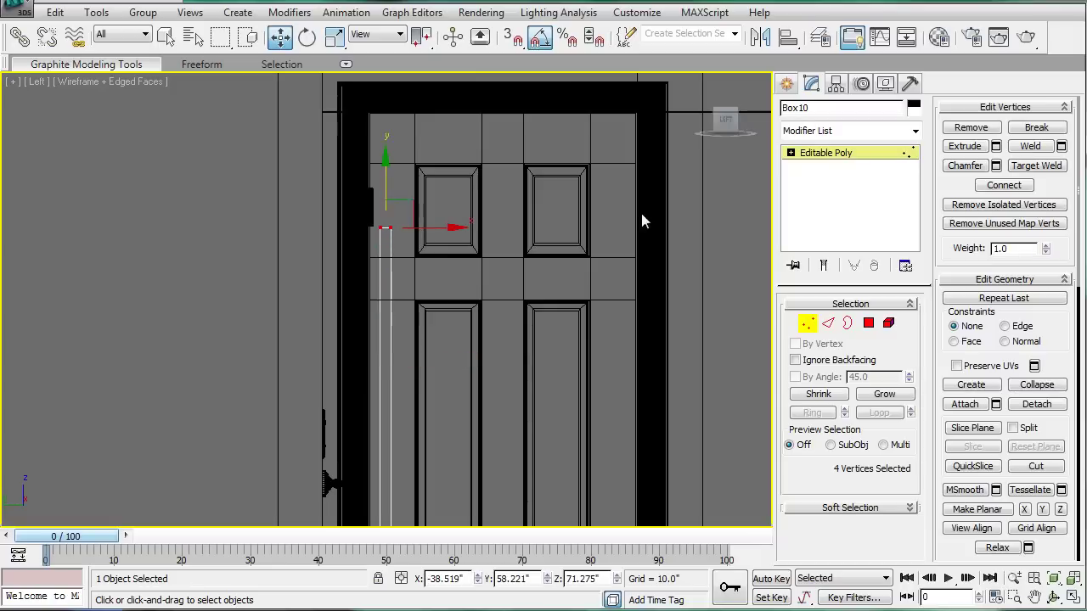
Connect the box's four vertical edges with 1 segment, pinch 0 and slide 0, to mark the midpoint between the hinges
click(828, 323)
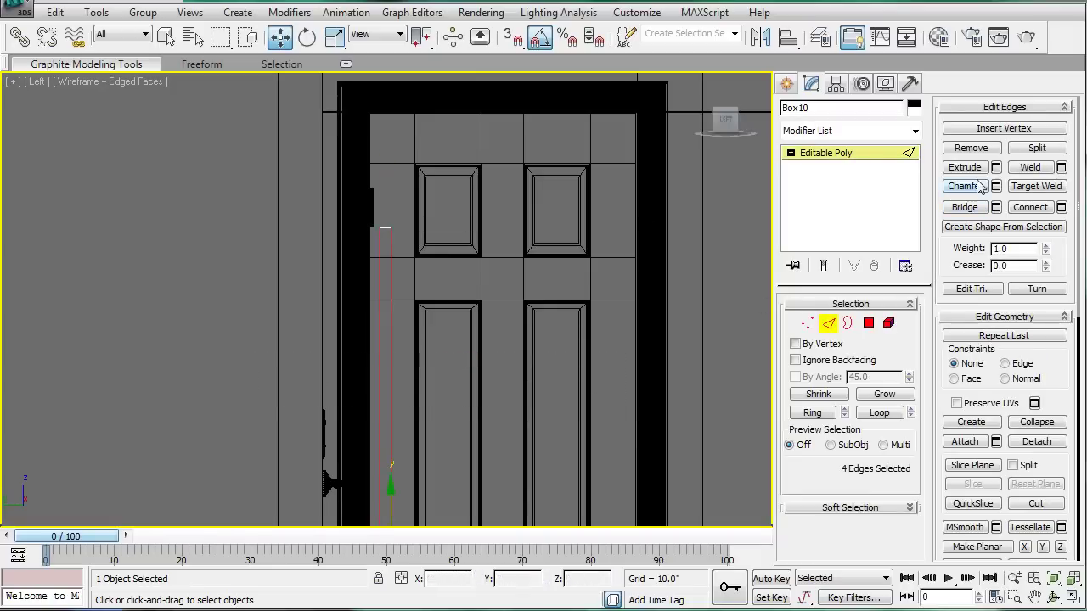
click(1061, 207)
scroll(456, 383, down, 4)
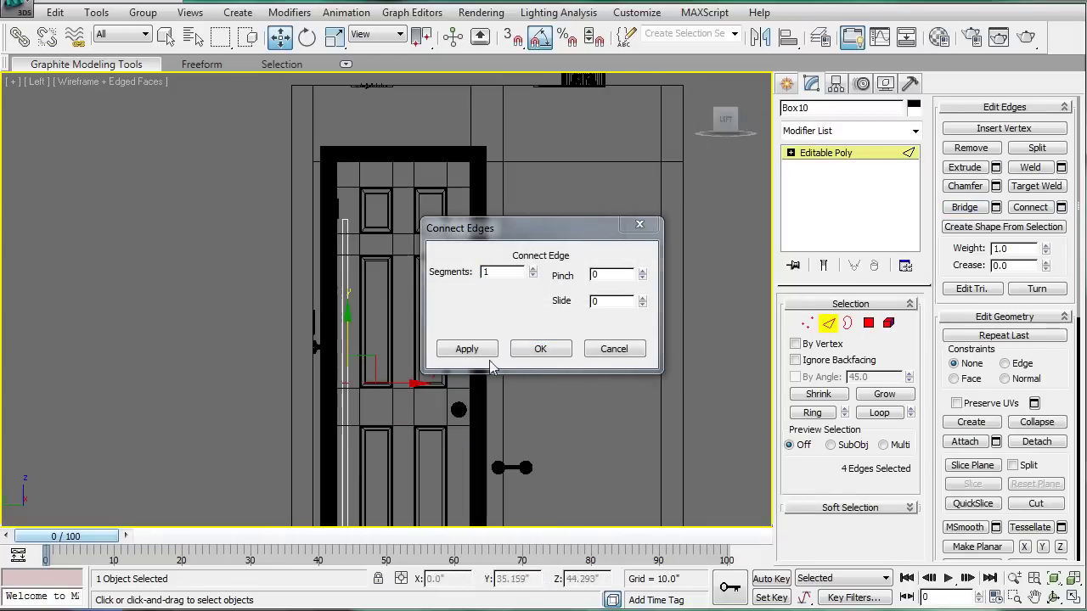
click(542, 350)
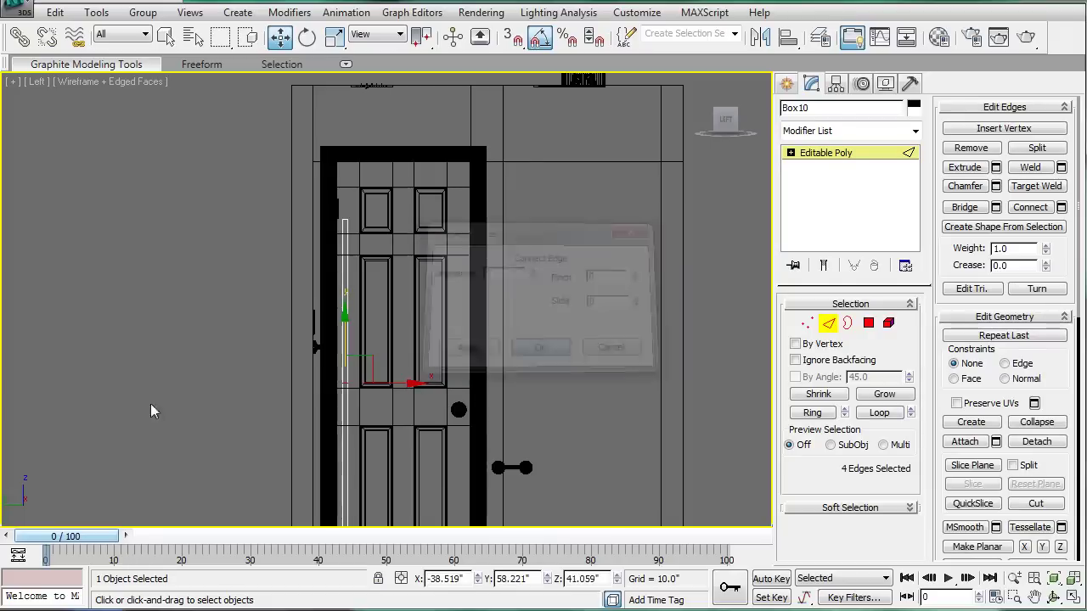
scroll(338, 205, up, 2)
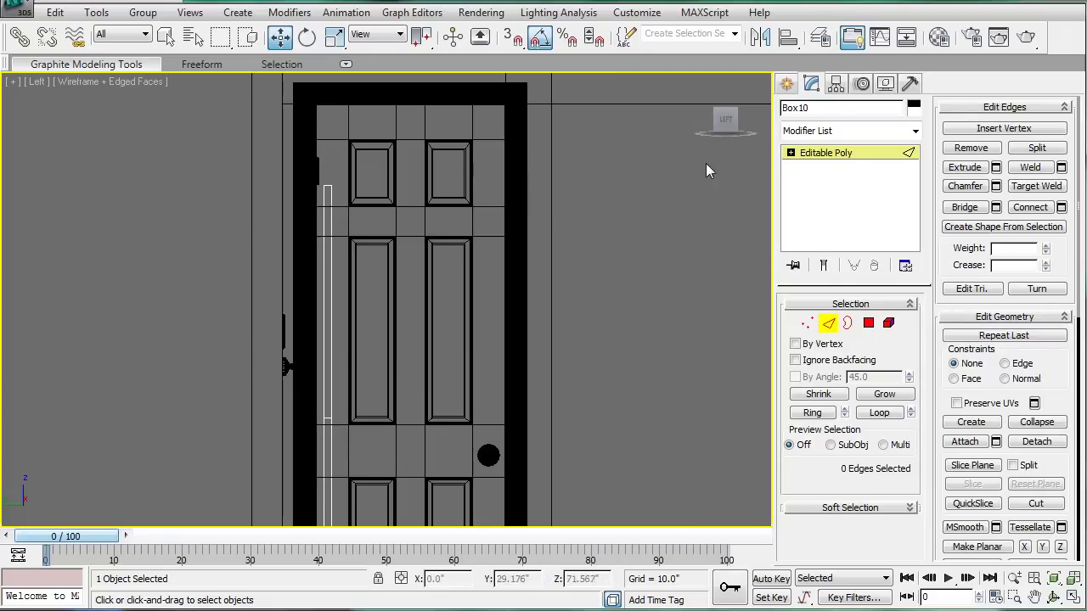
click(631, 271)
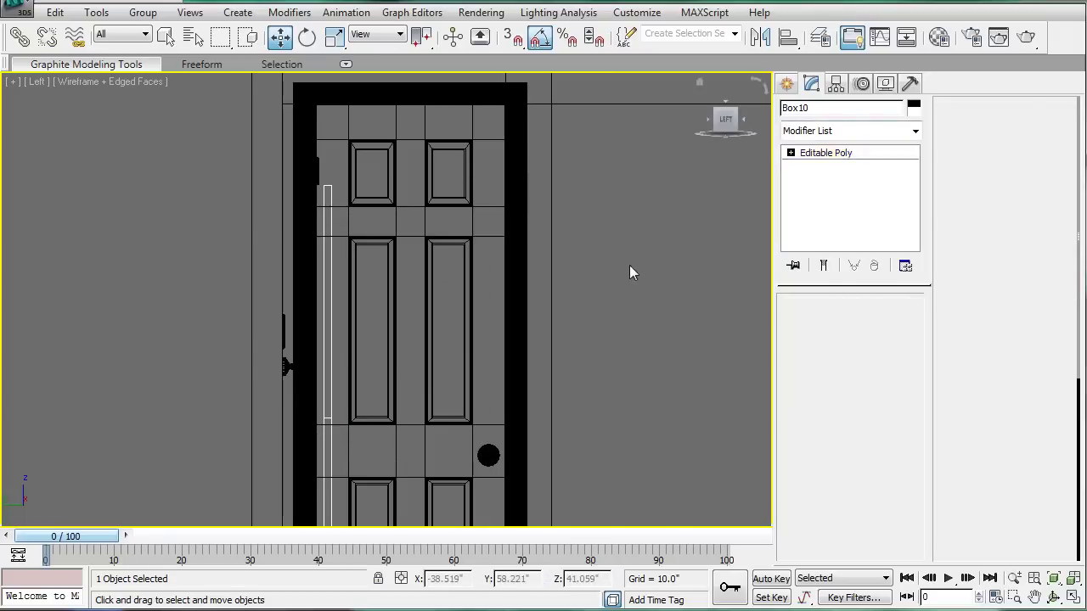
Copy the upper hinge straight down to the box's midpoint line as a single instance
click(320, 171)
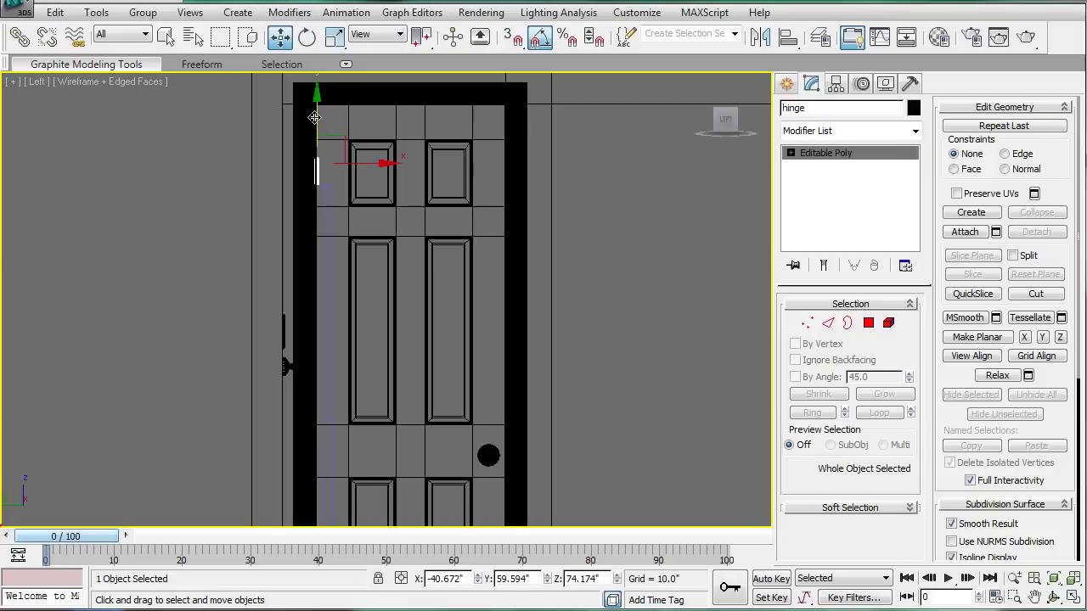
shift+drag(314, 118, 346, 359)
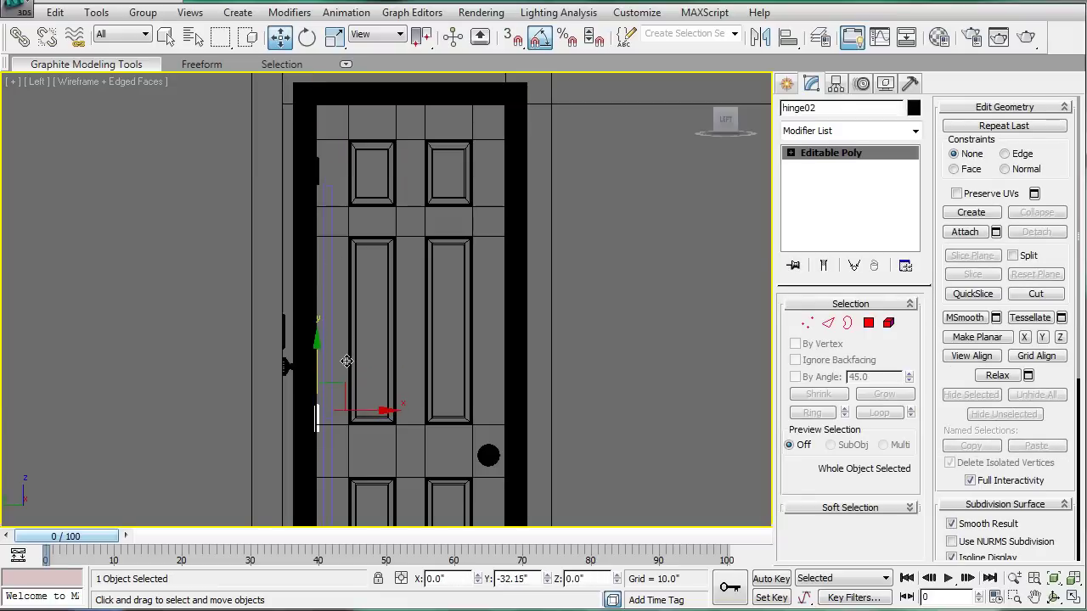
shift+drag(347, 361, 346, 361)
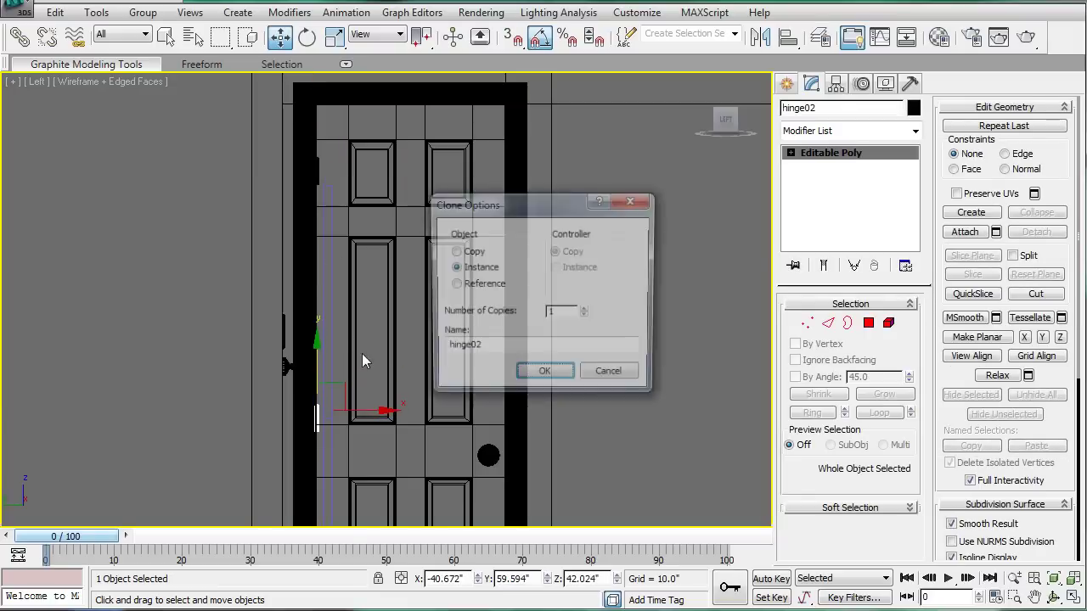
click(544, 376)
Delete the guide box beside the door hinges
key(1)
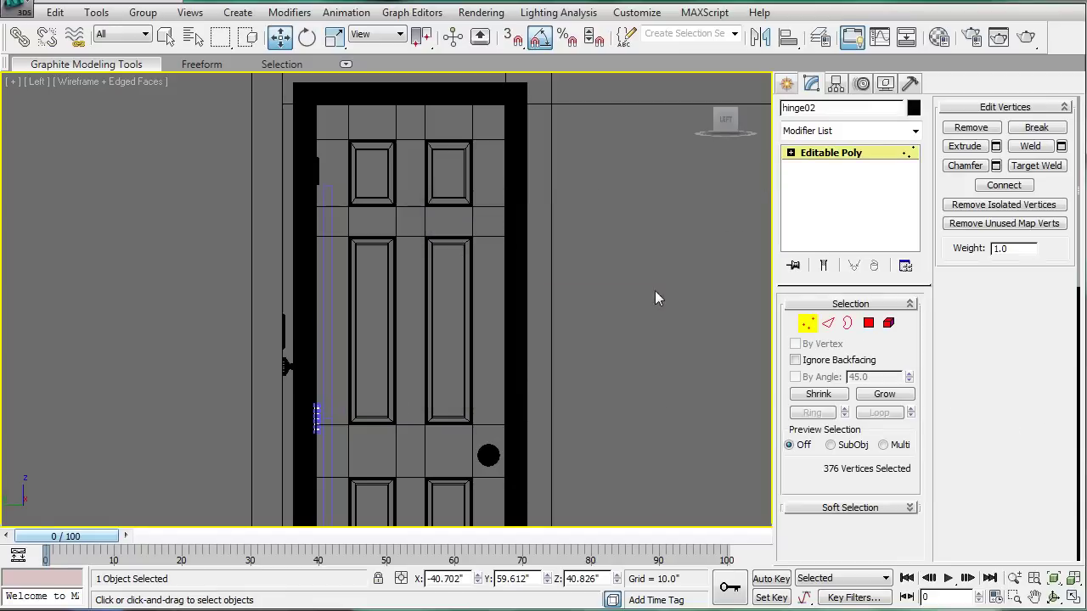
click(322, 272)
click(831, 154)
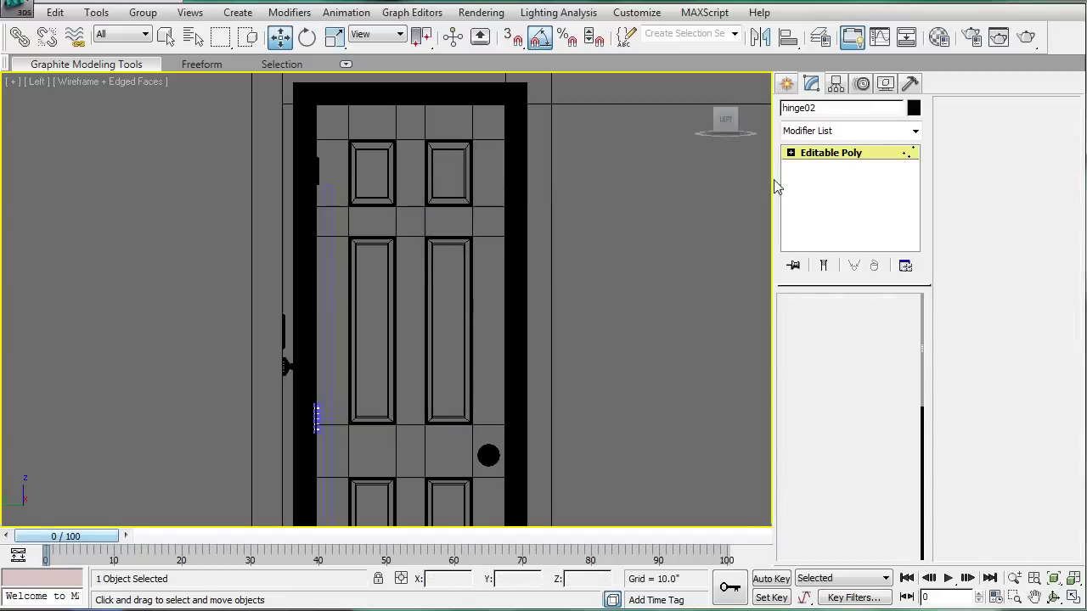
click(388, 290)
click(329, 270)
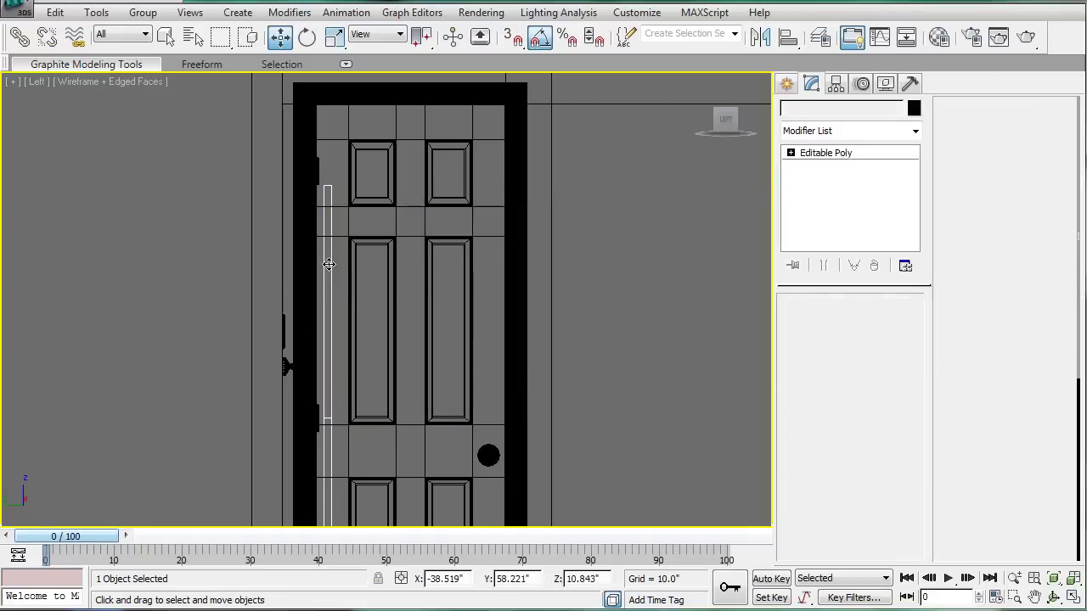
click(383, 280)
In the shaded Perspective view, select the door's three hinges and copy them along the wall toward the opposite door
key(p)
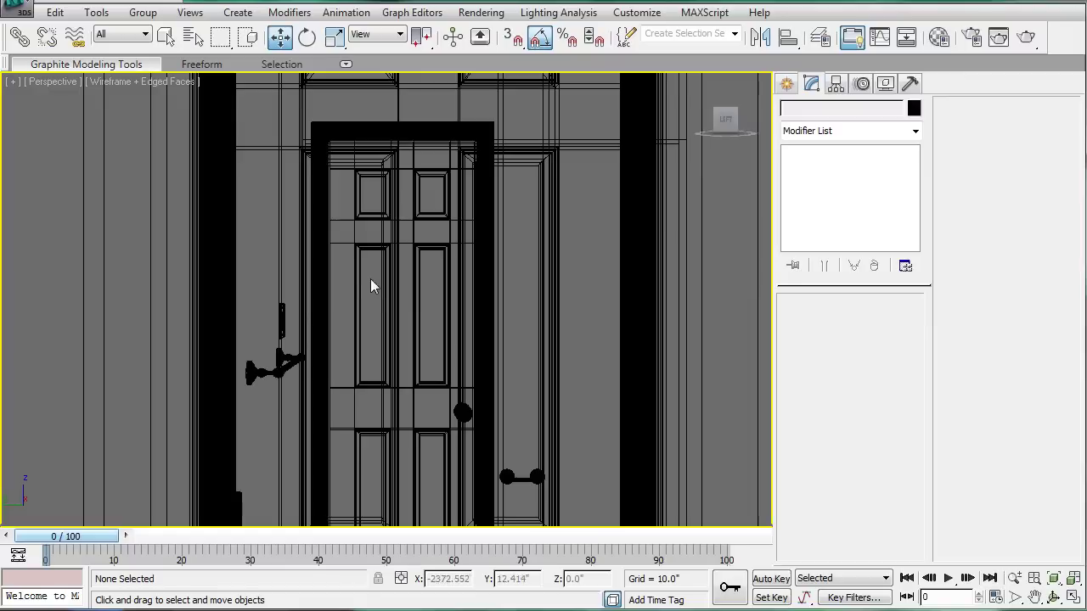
key(F3)
scroll(371, 282, down, 3)
mouse_move(442, 279)
alt+middle_down()
mouse_move(299, 363)
mouse_move(250, 277)
mouse_move(371, 308)
mouse_move(284, 313)
mouse_move(314, 256)
alt+middle_up()
scroll(314, 257, down, 5)
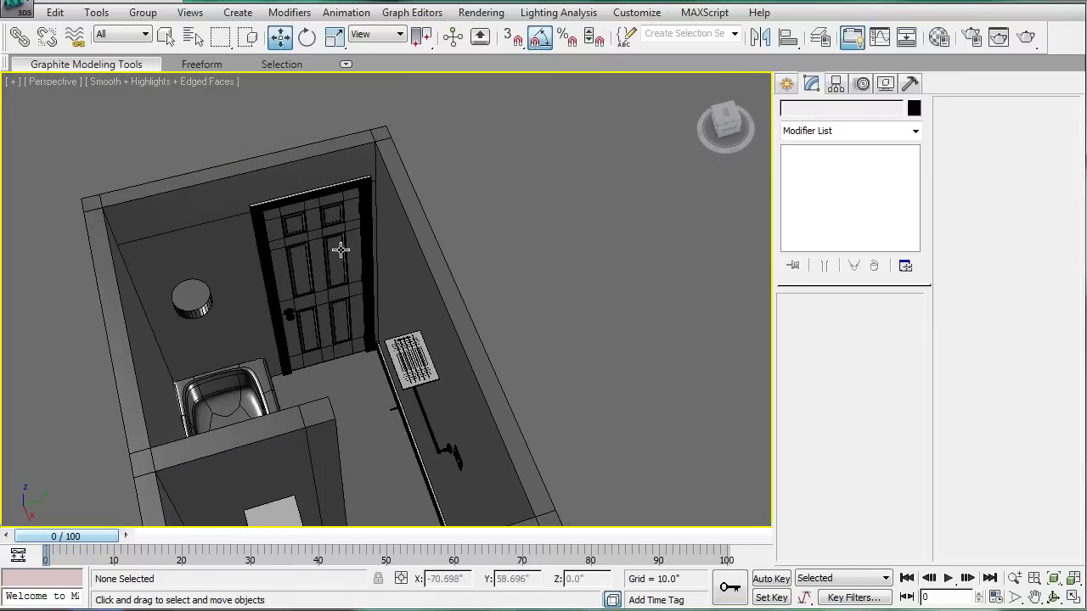
click(353, 231)
drag(388, 360, 477, 268)
click(314, 119)
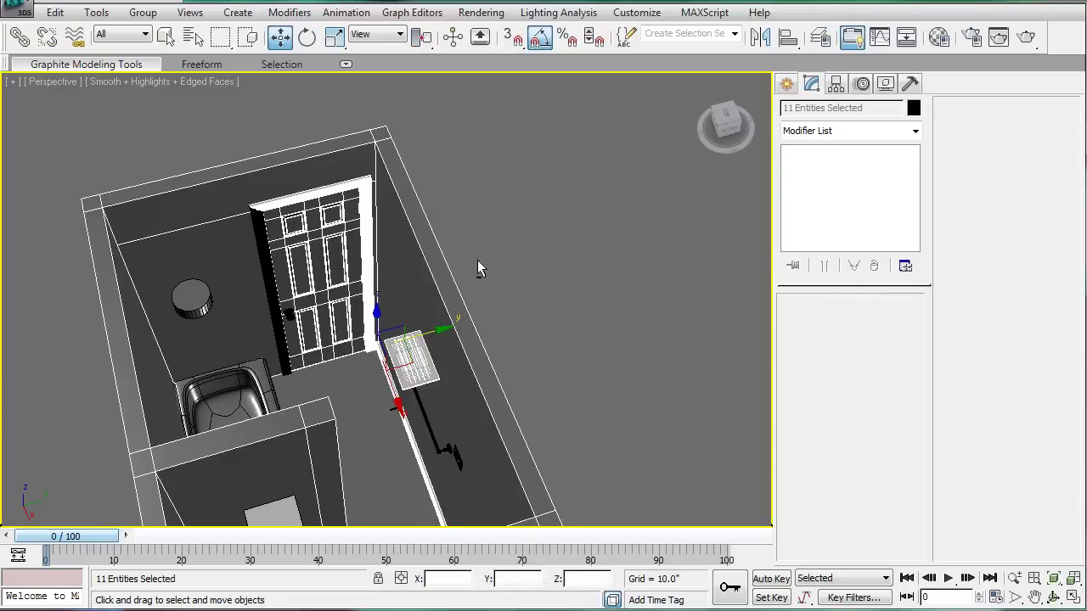
alt+drag(419, 448, 418, 447)
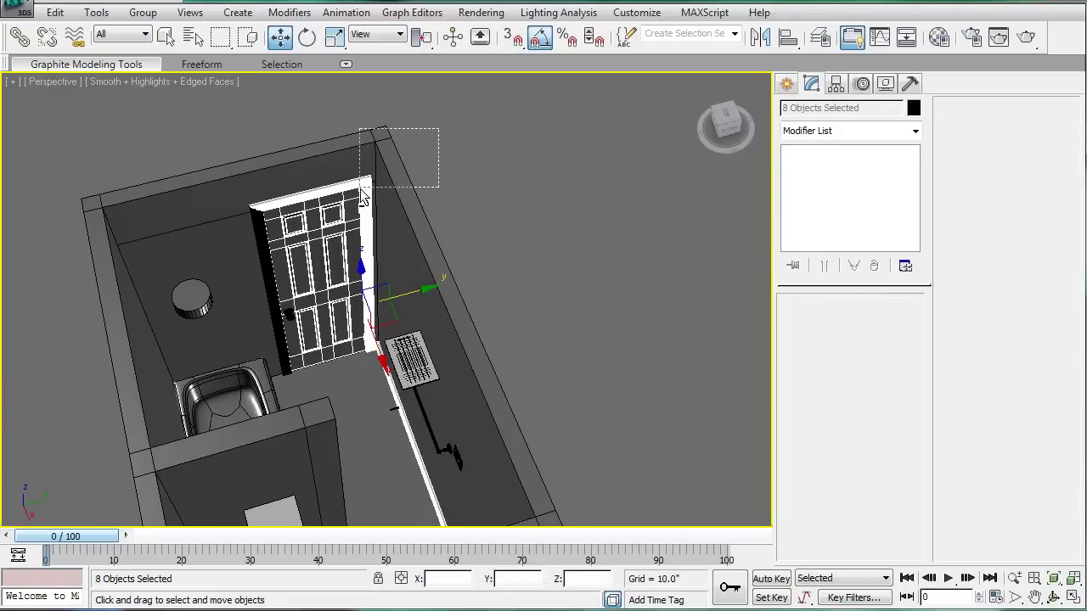
alt+drag(349, 194, 349, 195)
alt+middle_drag(439, 310, 534, 284)
alt+drag(515, 235, 465, 467)
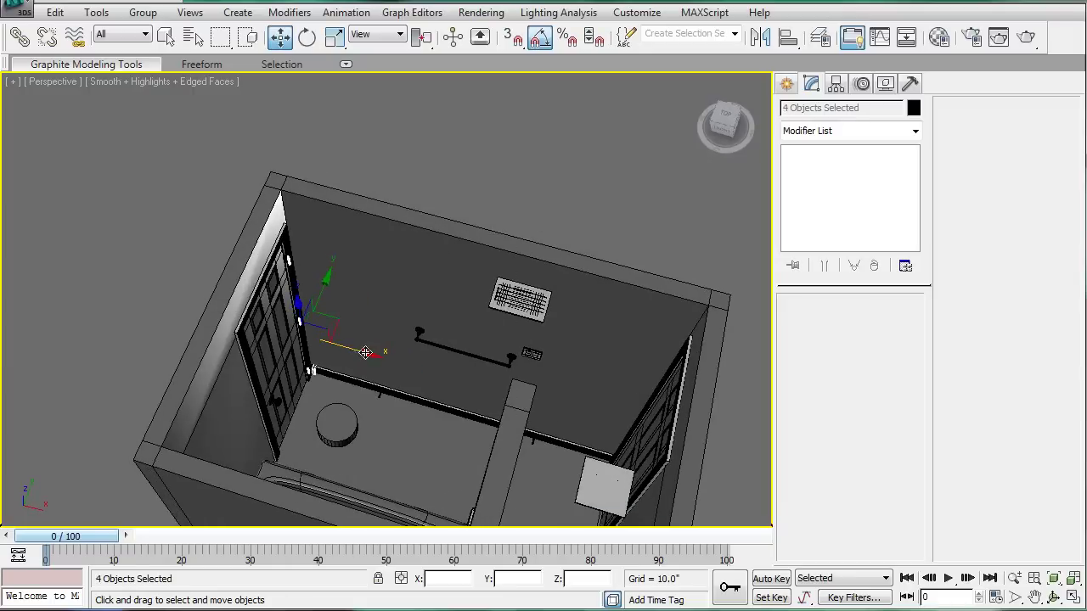
shift+drag(628, 377, 628, 377)
click(538, 376)
Mirror the copied hinges about the X axis with No Clone
middle_drag(497, 335, 270, 283)
scroll(388, 315, up, 4)
middle_drag(391, 313, 565, 334)
scroll(647, 243, up, 6)
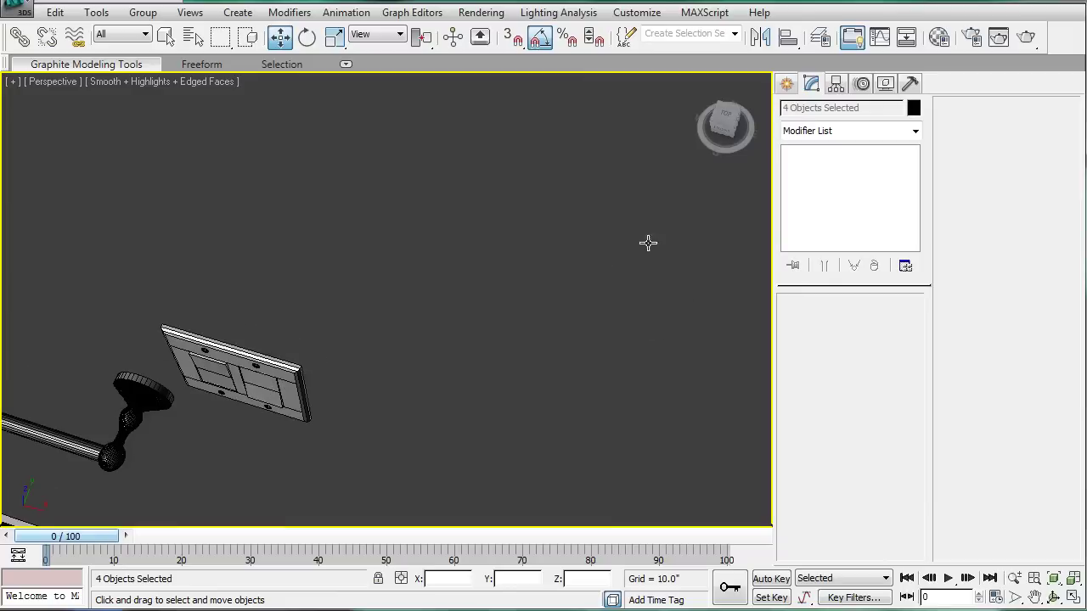
middle_drag(648, 242, 366, 286)
click(767, 44)
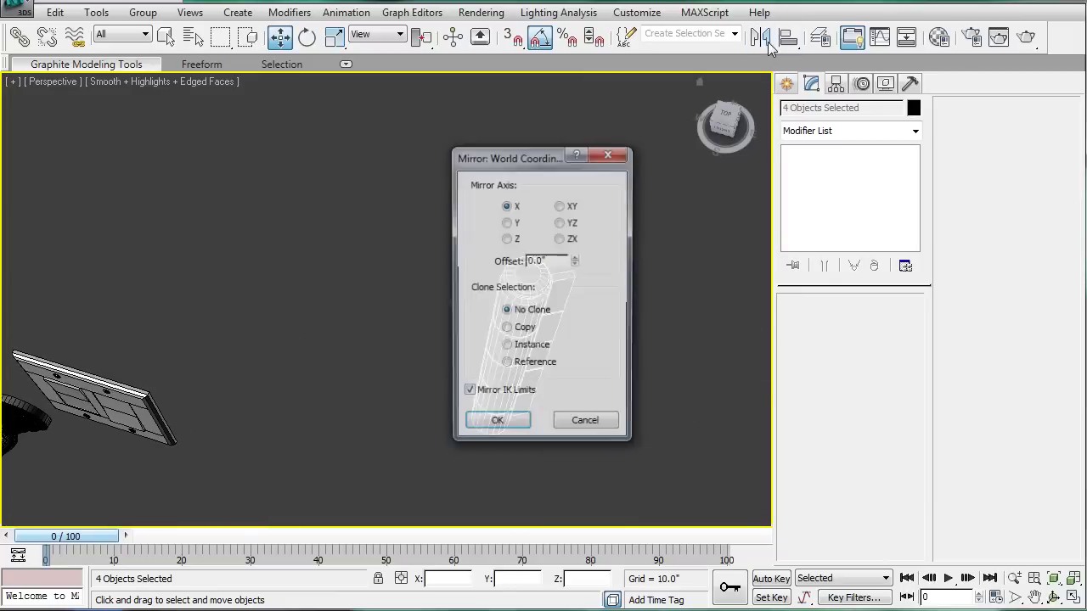
click(498, 423)
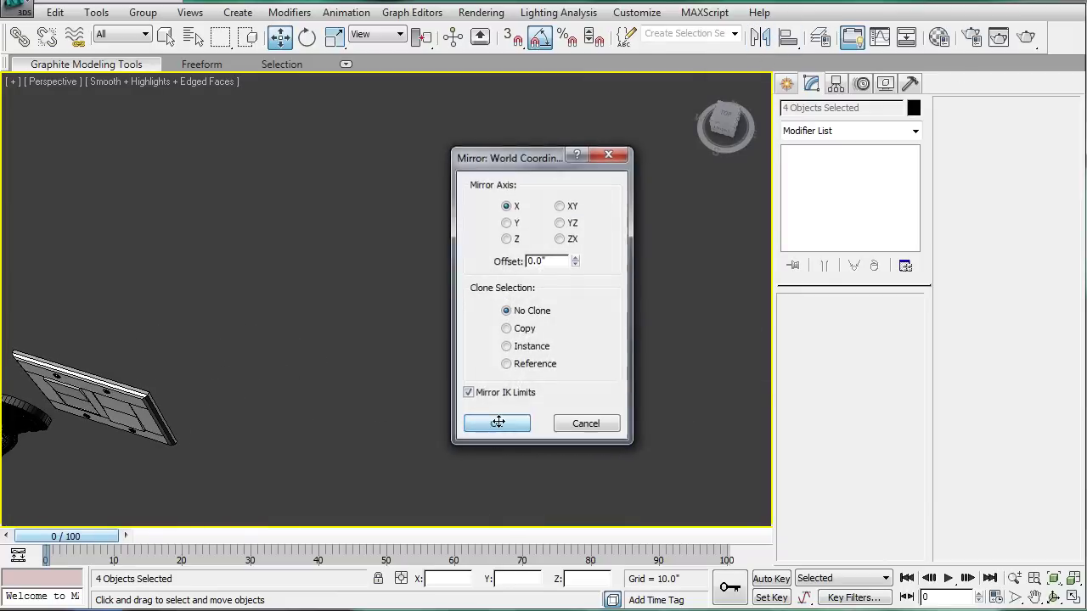
In the Top view, move the mirrored copies along X toward the corner beside the opposite door
key(t)
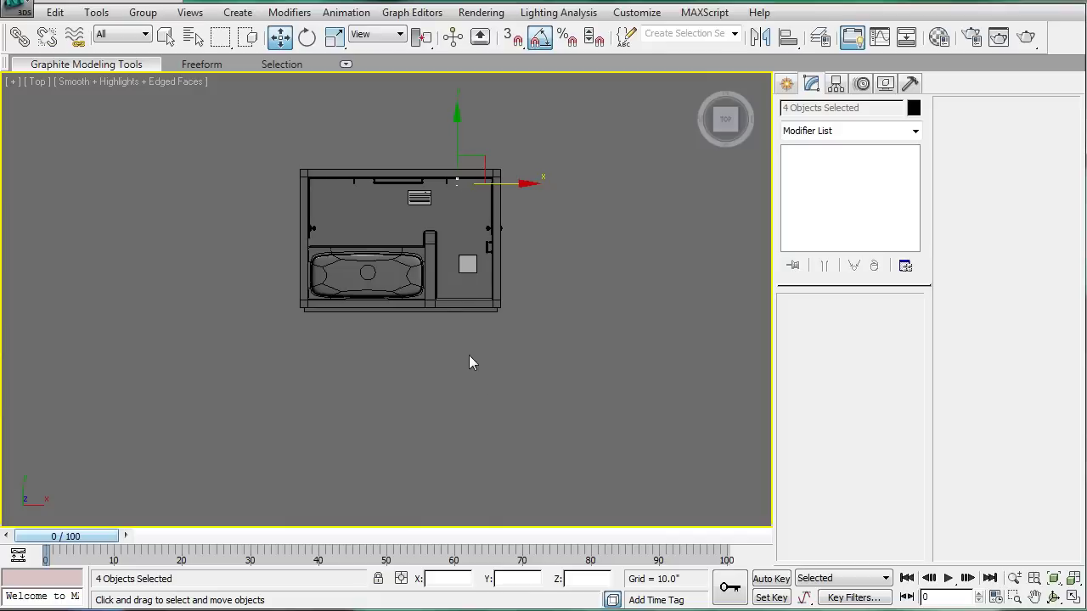
scroll(464, 180, up, 5)
middle_drag(594, 201, 482, 284)
scroll(374, 273, up, 5)
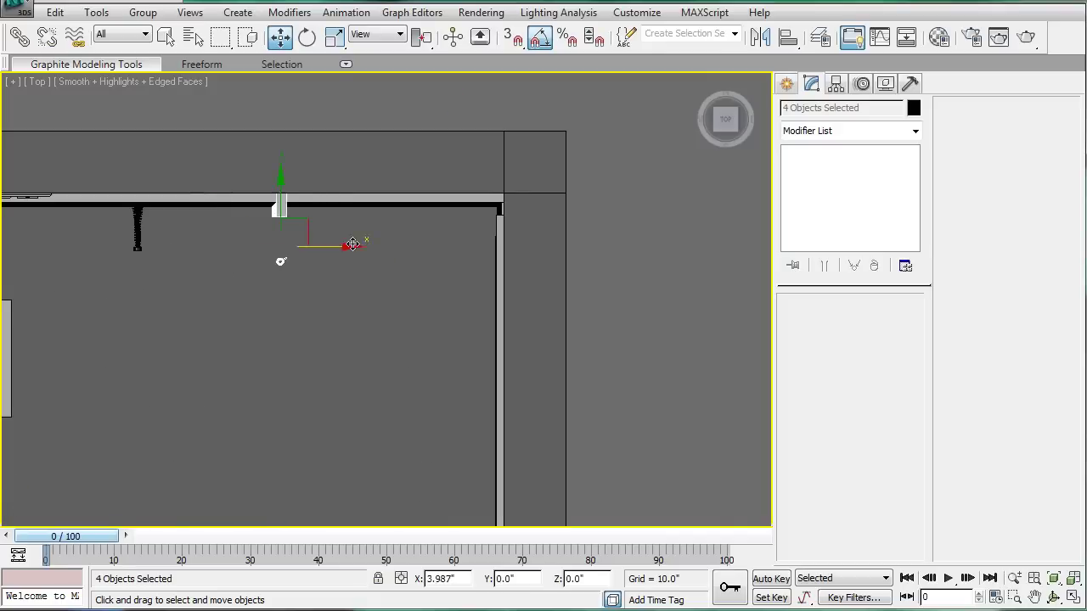
drag(419, 238, 432, 248)
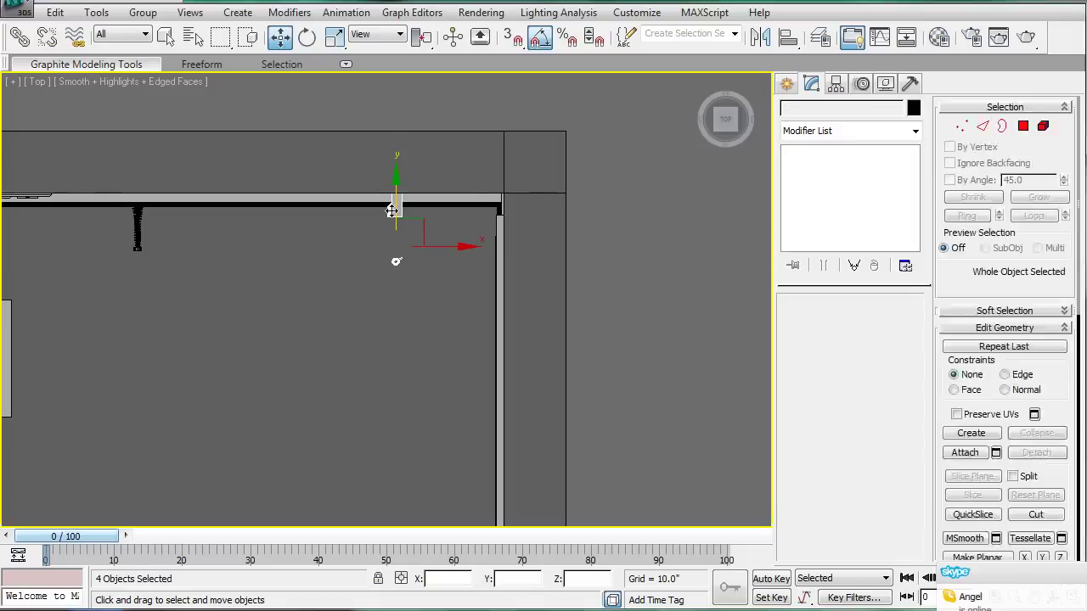
Delete the stray copied piece at the baseboard and move the three hinges about 6" along X to the opposite door's frame
click(391, 210)
click(388, 244)
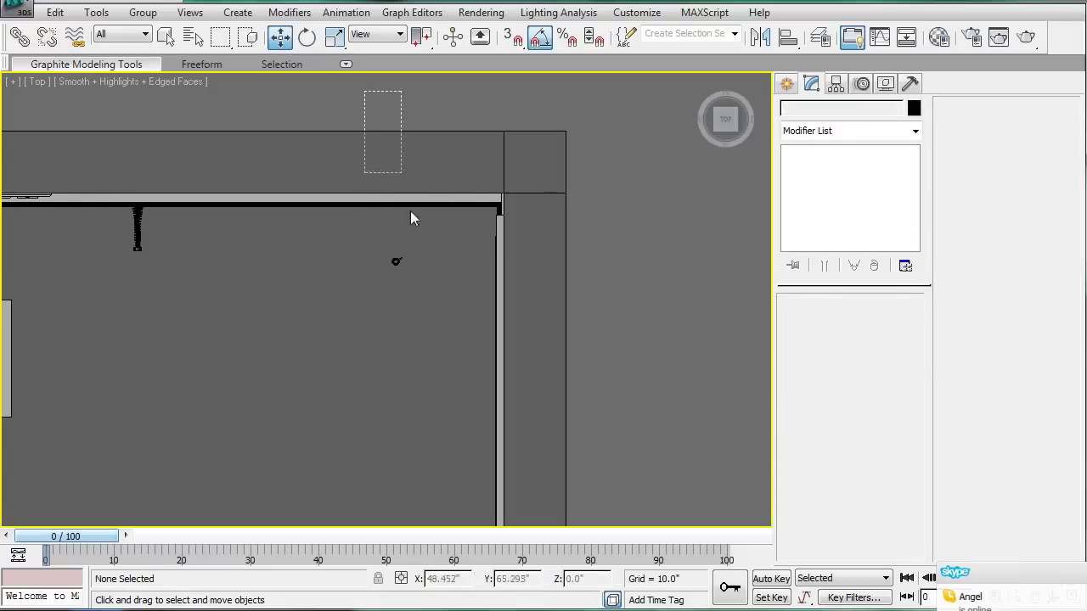
drag(410, 219, 425, 302)
alt+drag(501, 184, 508, 204)
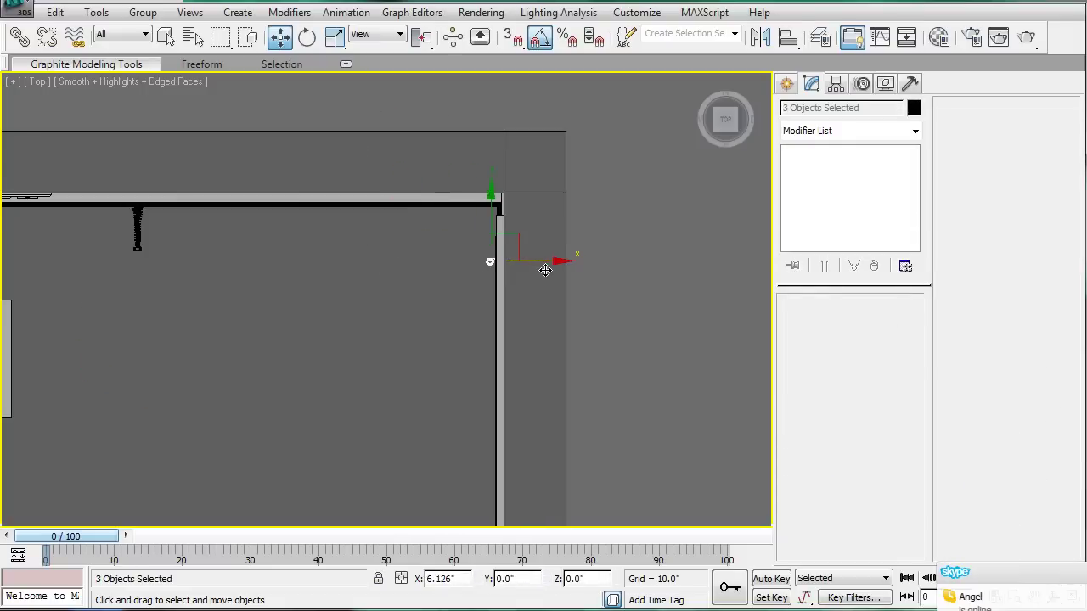
Examine in the wireframe Top view how the original hinges sit against the first door and its frame
middle_drag(322, 261, 654, 272)
scroll(373, 315, down, 3)
middle_drag(255, 315, 800, 329)
scroll(504, 332, up, 3)
middle_drag(548, 291, 92, 375)
scroll(385, 375, up, 1)
middle_drag(482, 358, 345, 234)
scroll(371, 280, up, 1)
scroll(371, 280, down, 2)
key(F3)
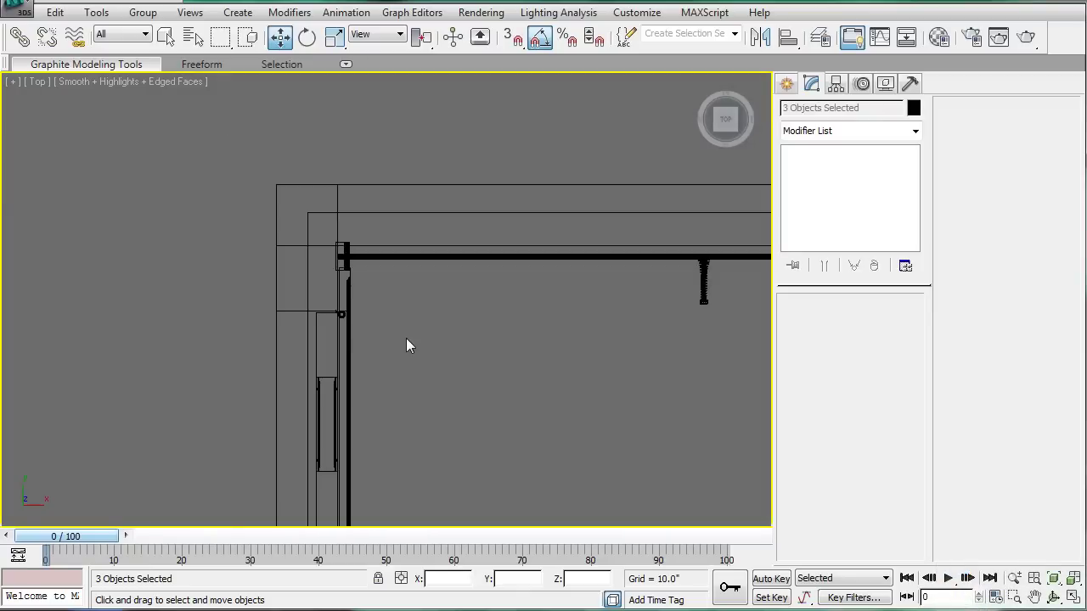
In the wireframe Top view, move the three copied hinges about 0.65" along X at the opposite door's frame
scroll(404, 323, up, 3)
scroll(340, 349, down, 4)
middle_drag(617, 312, 89, 345)
scroll(280, 343, down, 3)
middle_drag(476, 333, 268, 344)
scroll(340, 318, up, 1)
scroll(396, 299, up, 4)
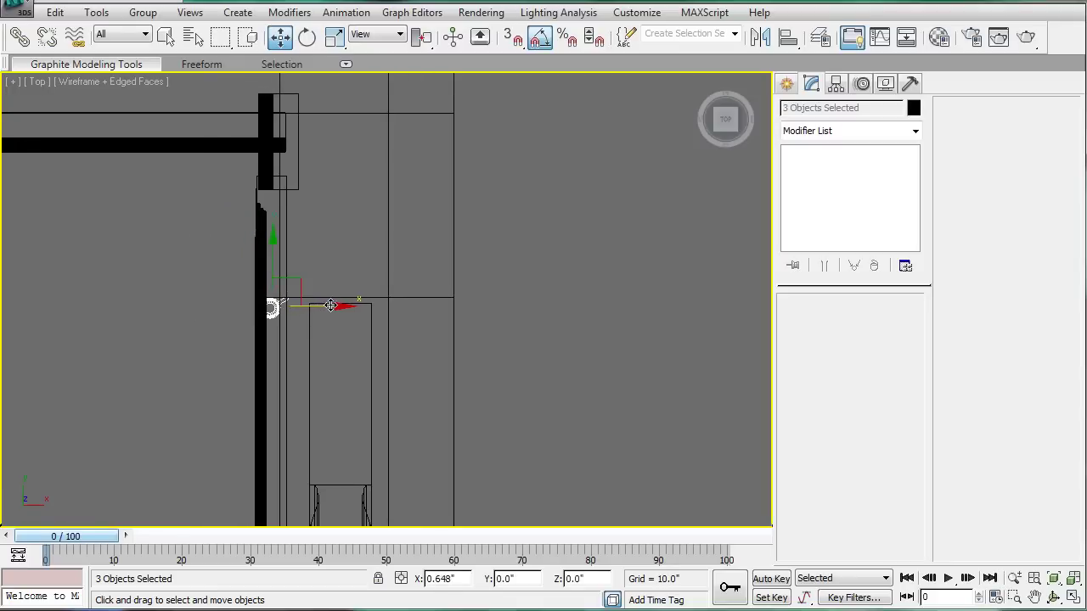
Compare in the Top view how the original and the copied hinges sit against their doors and frames
scroll(263, 330, down, 4)
middle_drag(257, 334, 740, 338)
middle_drag(336, 341, 789, 339)
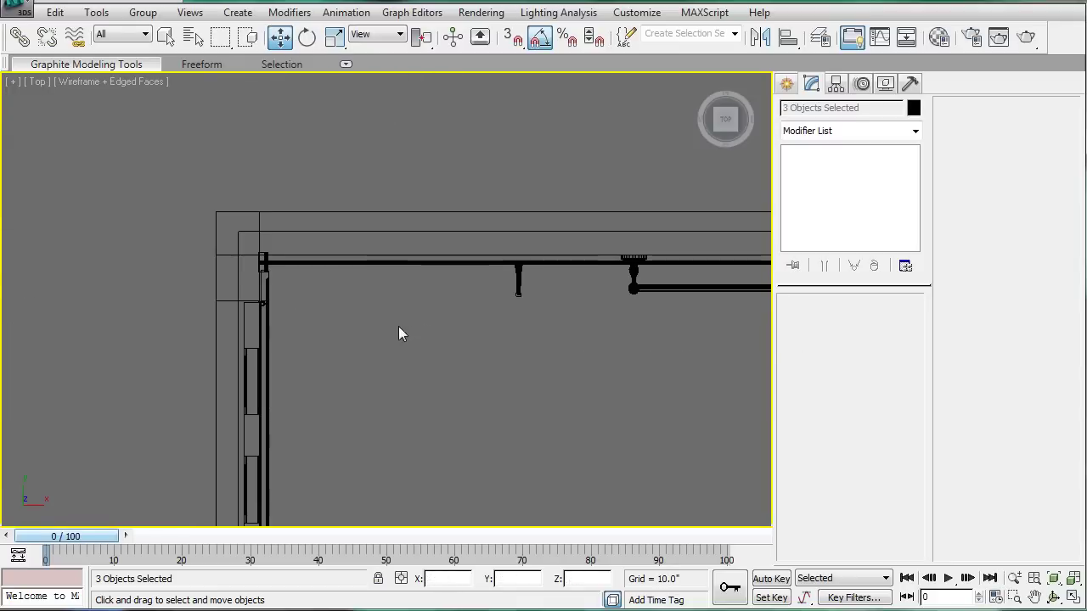
scroll(289, 287, up, 5)
scroll(277, 280, down, 1)
middle_drag(279, 282, 638, 296)
scroll(640, 296, up, 2)
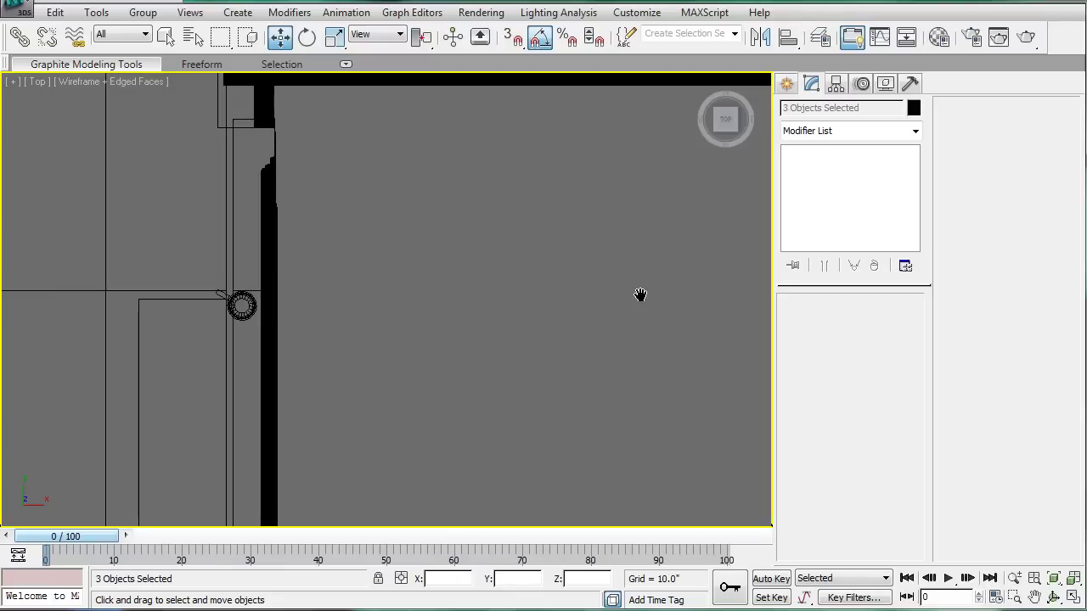
scroll(642, 296, down, 6)
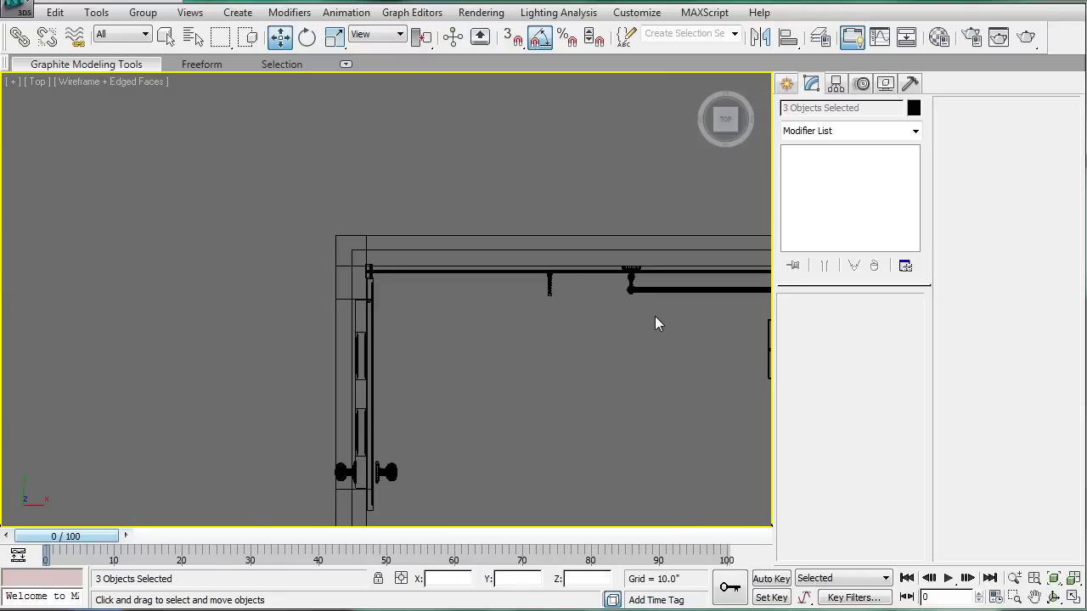
middle_drag(647, 319, 213, 321)
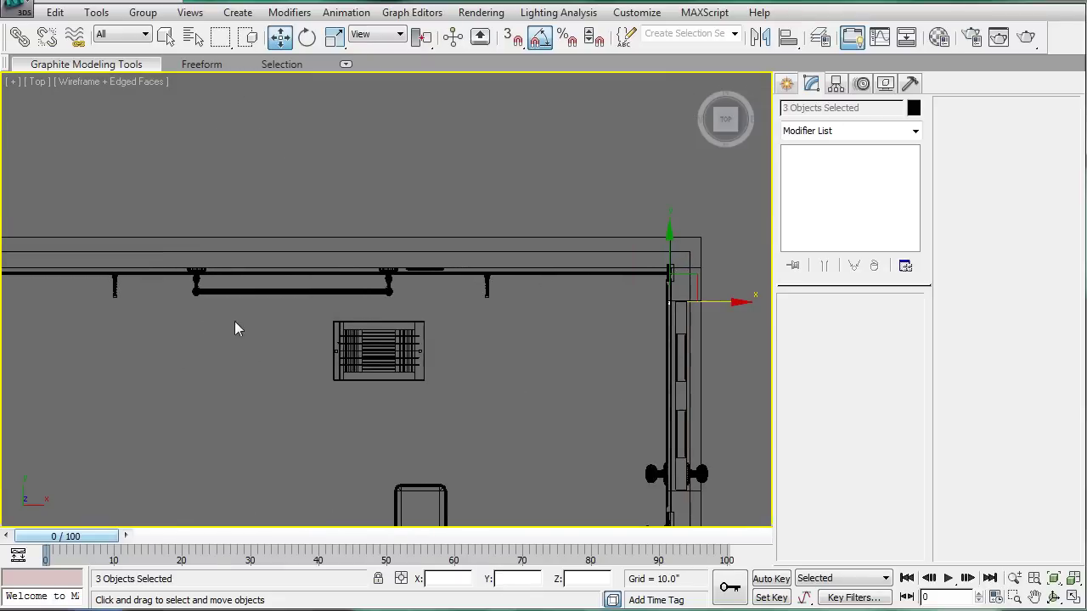
middle_drag(565, 328, 384, 329)
scroll(632, 347, up, 3)
middle_drag(632, 355, 430, 337)
scroll(430, 337, up, 4)
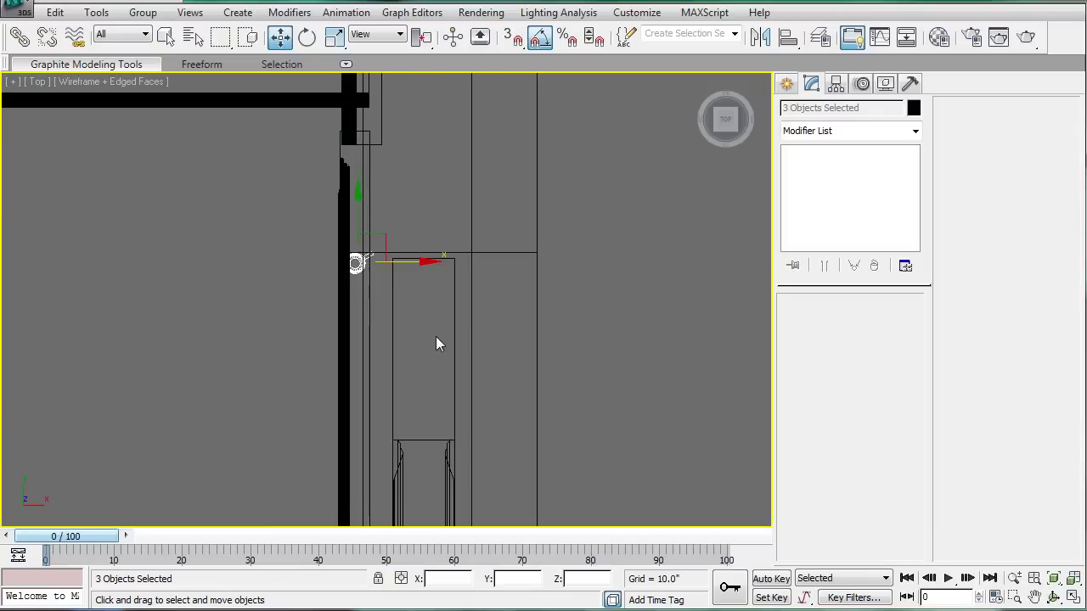
scroll(432, 315, down, 4)
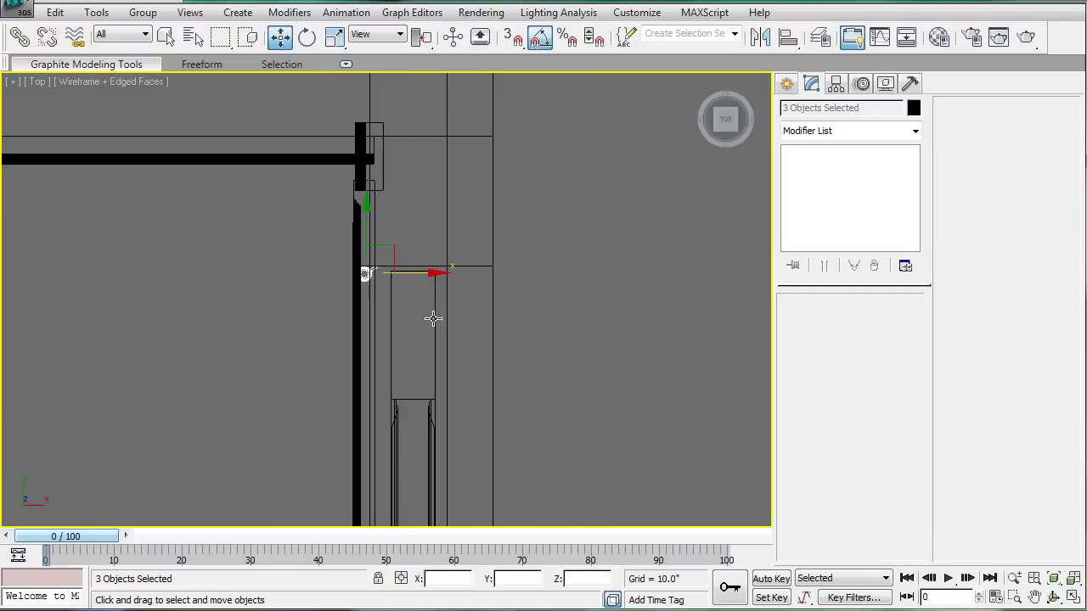
scroll(424, 317, up, 2)
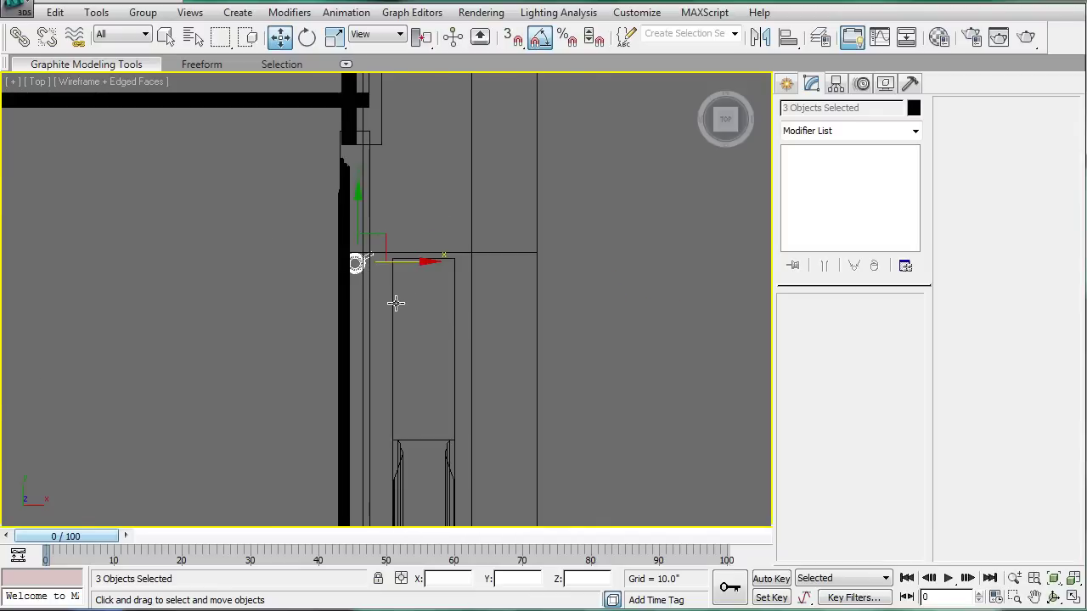
Examine the copied hinges on the opposite door in the shaded Perspective view
key(p)
key(F3)
scroll(344, 324, down, 5)
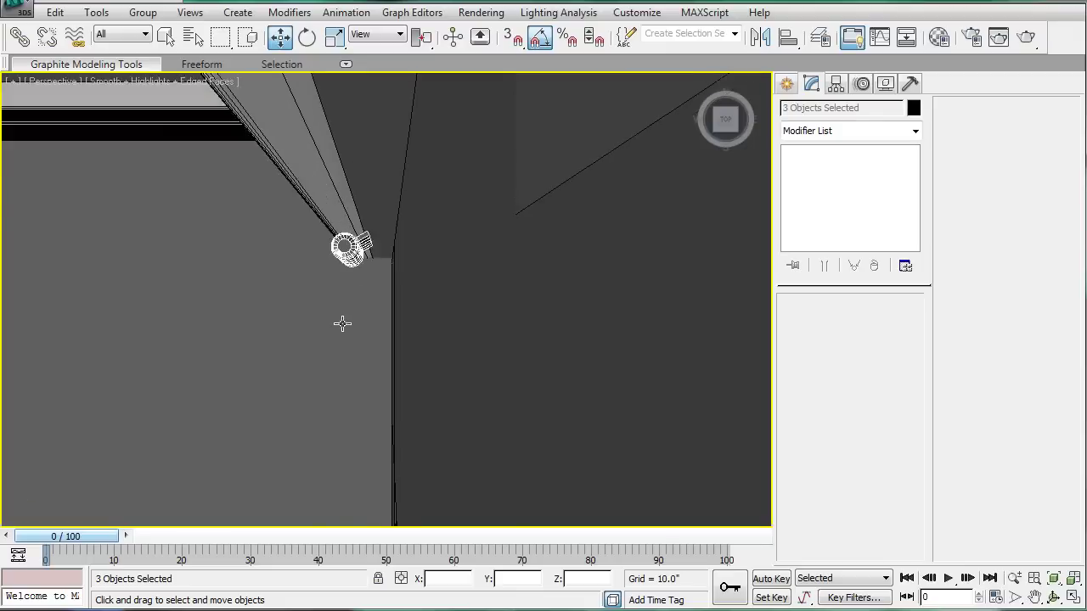
mouse_move(342, 322)
alt+middle_down()
mouse_move(435, 291)
mouse_move(418, 378)
alt+middle_up()
scroll(419, 303, up, 3)
middle_drag(420, 306, 461, 420)
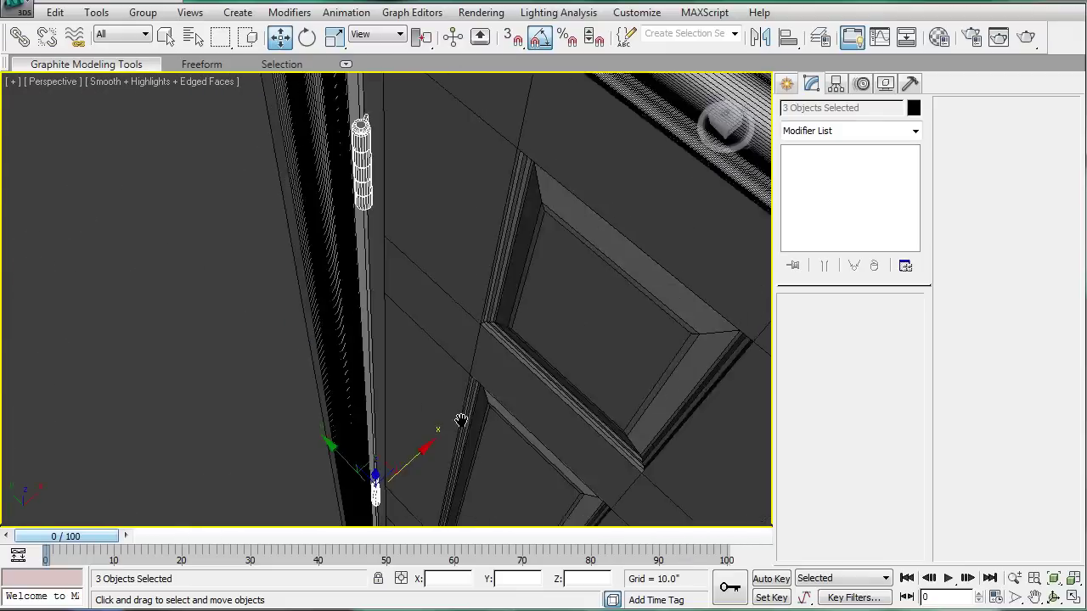
scroll(442, 408, up, 2)
scroll(410, 336, down, 2)
alt+middle_drag(414, 323, 398, 429)
scroll(398, 429, down, 5)
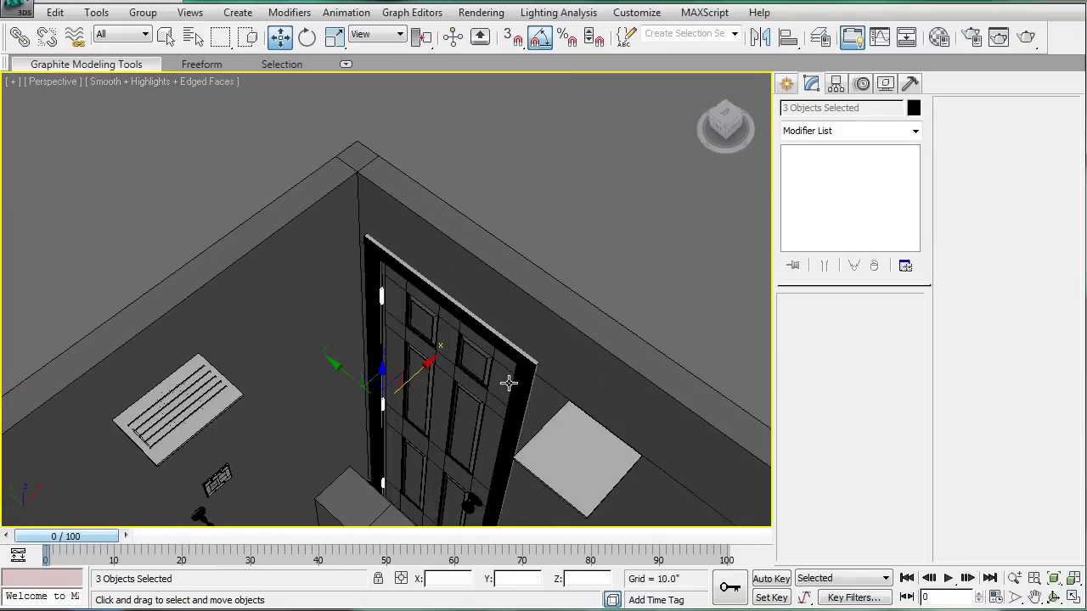
alt+middle_drag(507, 382, 485, 222)
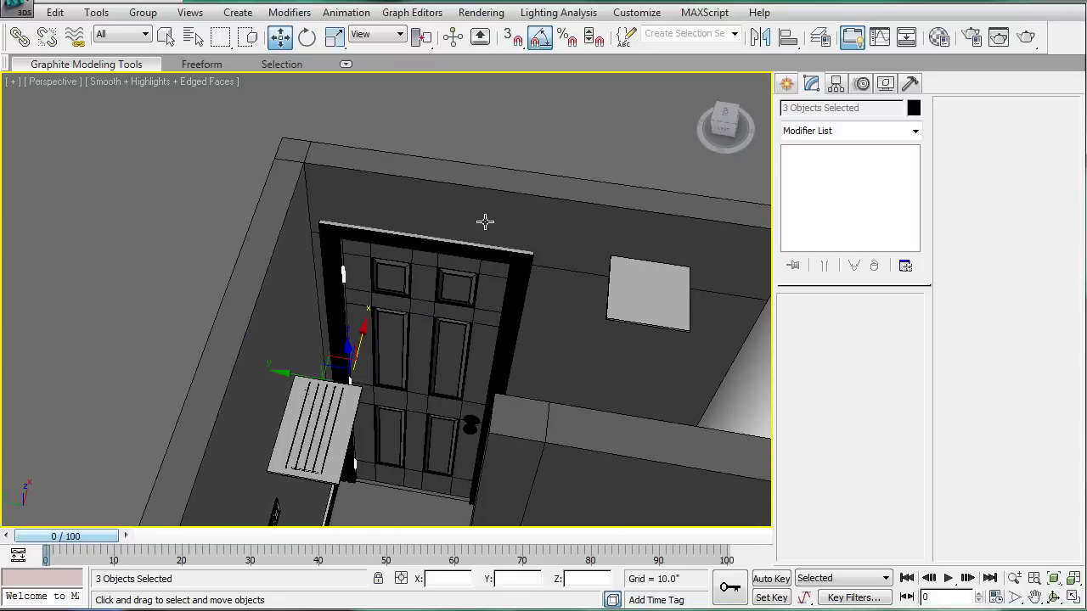
Select the opposite door together with its two knobs and move them slightly along X toward the room
drag(474, 425, 476, 430)
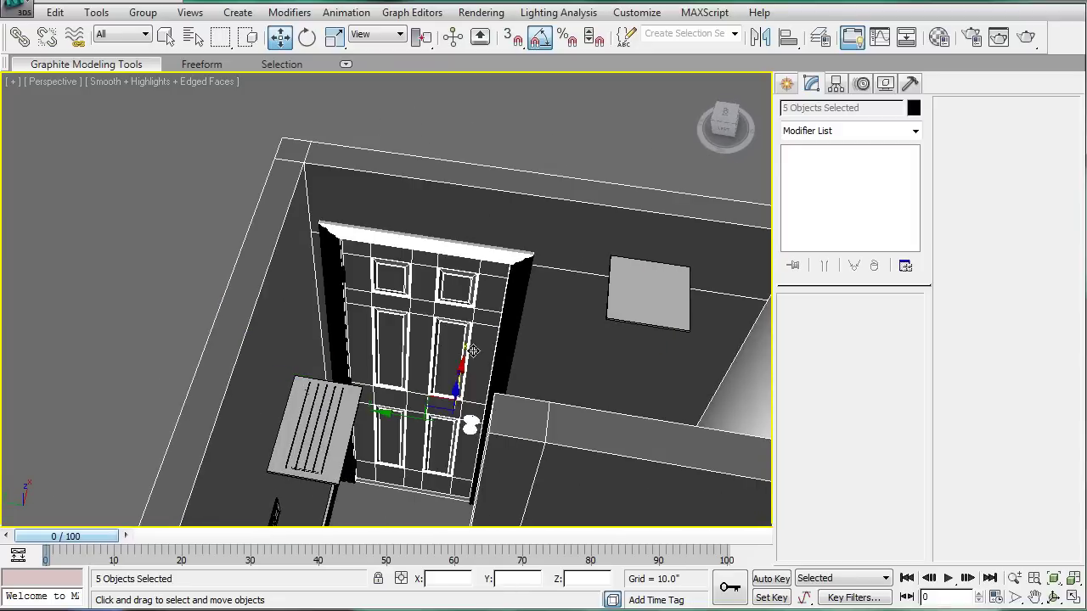
ctrl+click(419, 293)
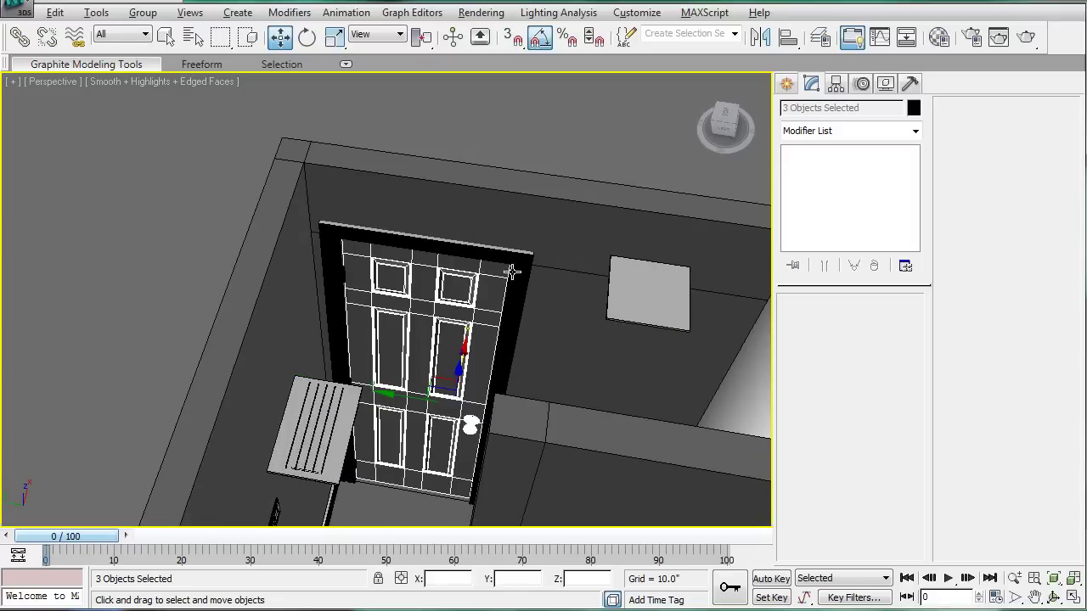
alt+middle_drag(512, 274, 346, 283)
alt+middle_drag(219, 285, 360, 260)
scroll(364, 270, up, 6)
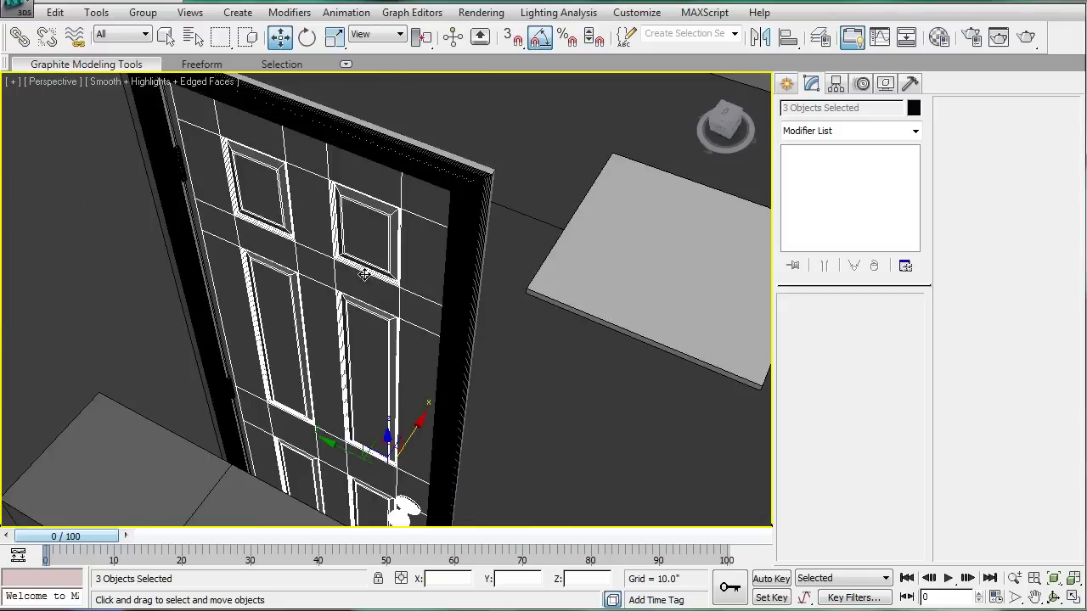
middle_drag(397, 407, 379, 337)
drag(395, 458, 371, 462)
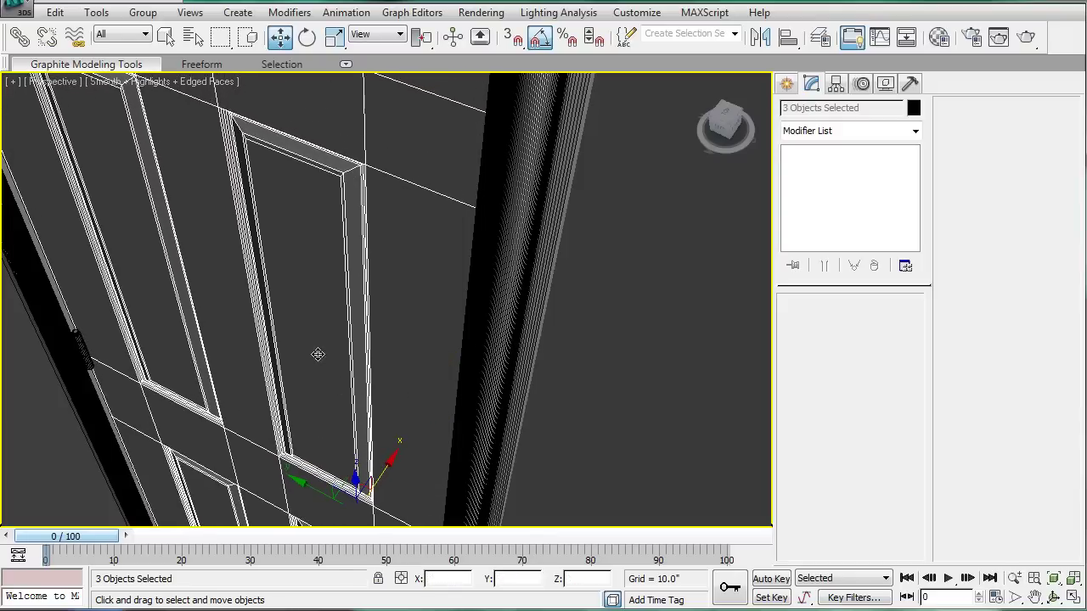
Examine the fit of the hinges against the door and frame at both doors from several angles
scroll(396, 371, down, 4)
middle_drag(396, 371, 379, 464)
scroll(378, 463, down, 4)
alt+middle_drag(362, 383, 144, 371)
middle_drag(144, 371, 502, 391)
middle_drag(437, 270, 427, 354)
scroll(413, 337, up, 6)
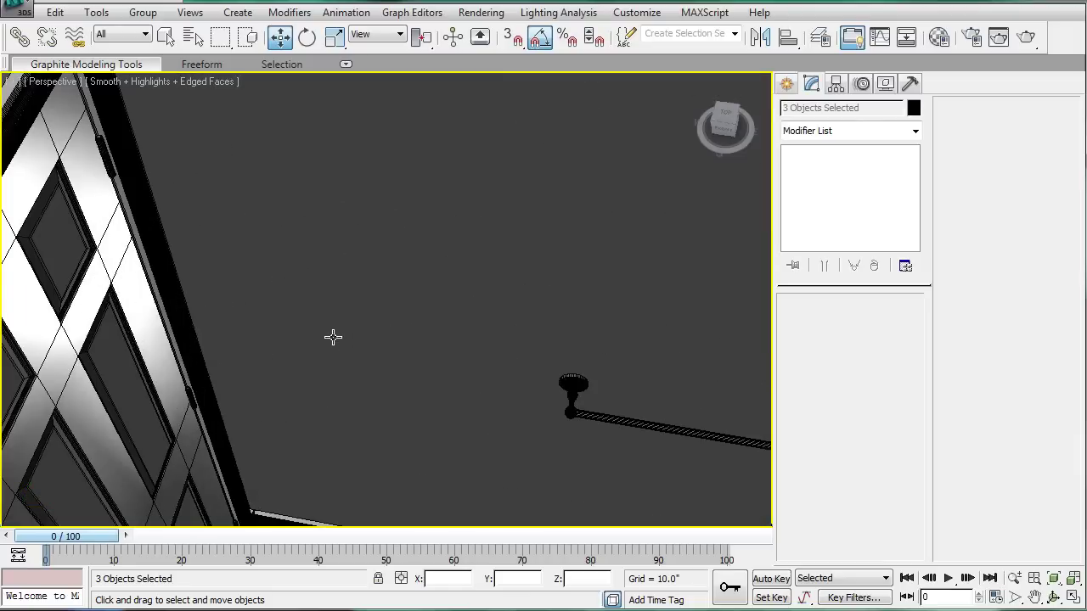
middle_drag(333, 337, 382, 360)
scroll(483, 362, up, 5)
scroll(509, 357, down, 8)
alt+middle_drag(382, 360, 336, 193)
scroll(438, 373, up, 8)
scroll(328, 332, up, 3)
scroll(328, 332, down, 3)
middle_drag(328, 332, 338, 412)
alt+middle_drag(440, 472, 444, 466)
scroll(443, 290, down, 8)
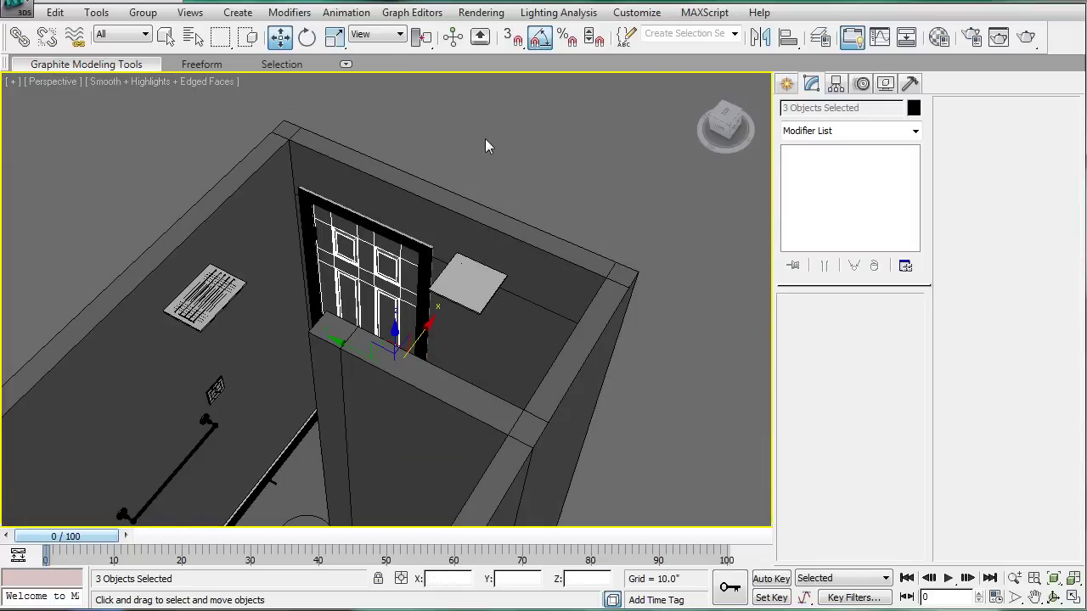
Select the three hinges on the opposite door and nudge them slightly along X
click(485, 146)
scroll(332, 294, up, 10)
click(42, 448)
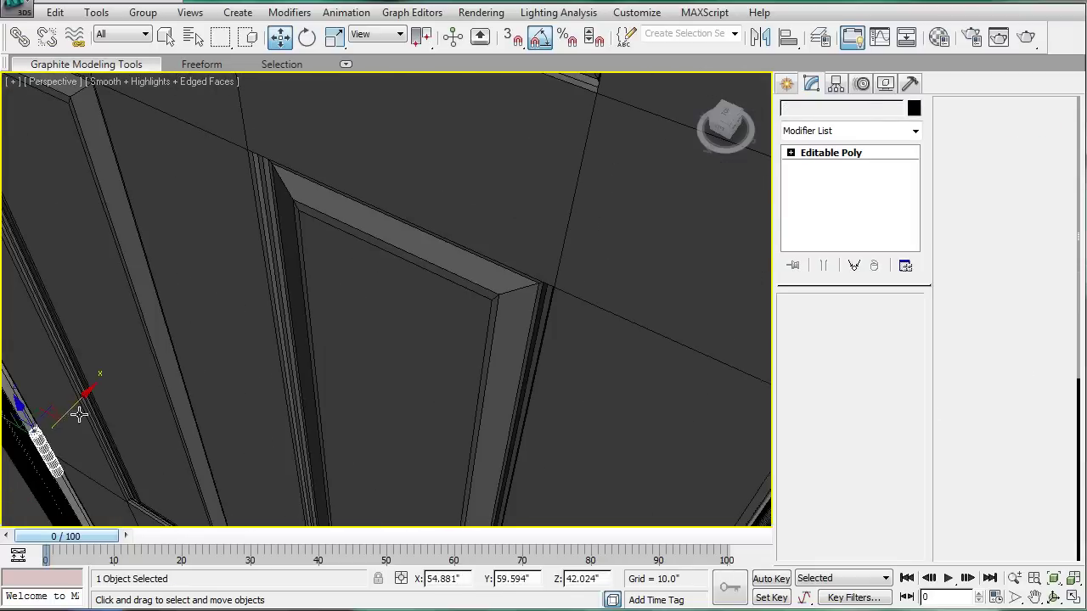
scroll(77, 412, down, 3)
middle_drag(165, 259, 207, 334)
scroll(206, 335, down, 3)
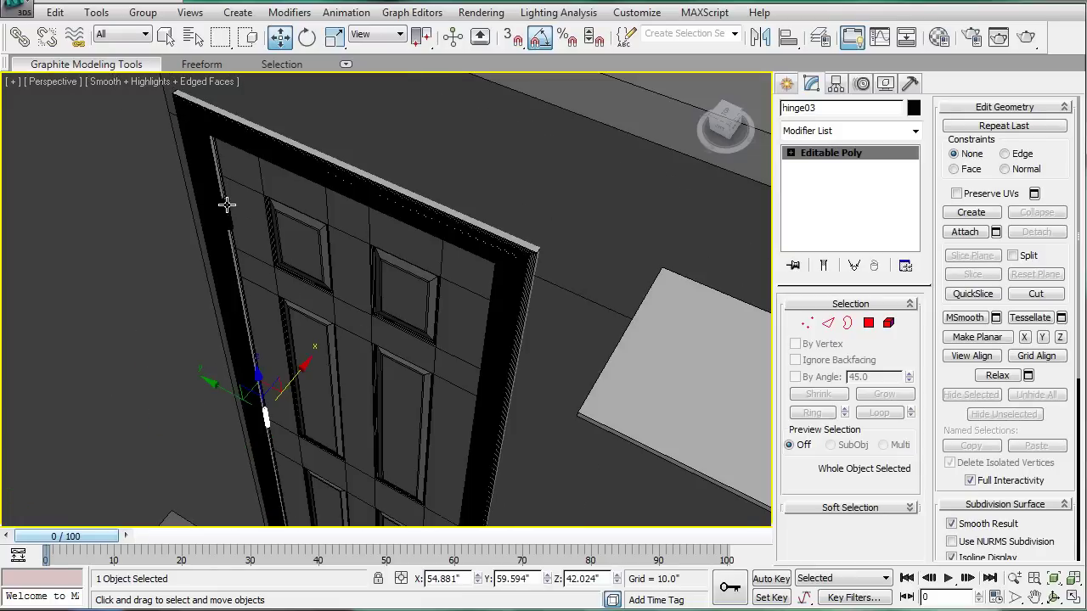
ctrl+click(226, 209)
alt+middle_drag(262, 257, 332, 402)
ctrl+click(295, 423)
scroll(279, 290, up, 5)
alt+middle_drag(230, 309, 340, 446)
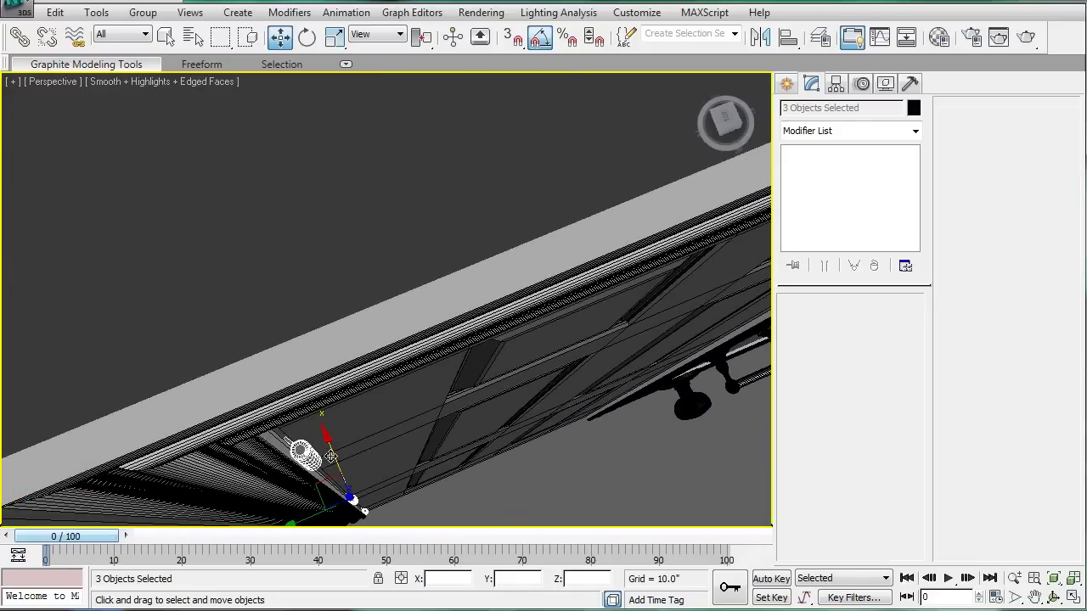
drag(331, 457, 326, 451)
alt+middle_drag(326, 457, 286, 352)
scroll(286, 352, down, 8)
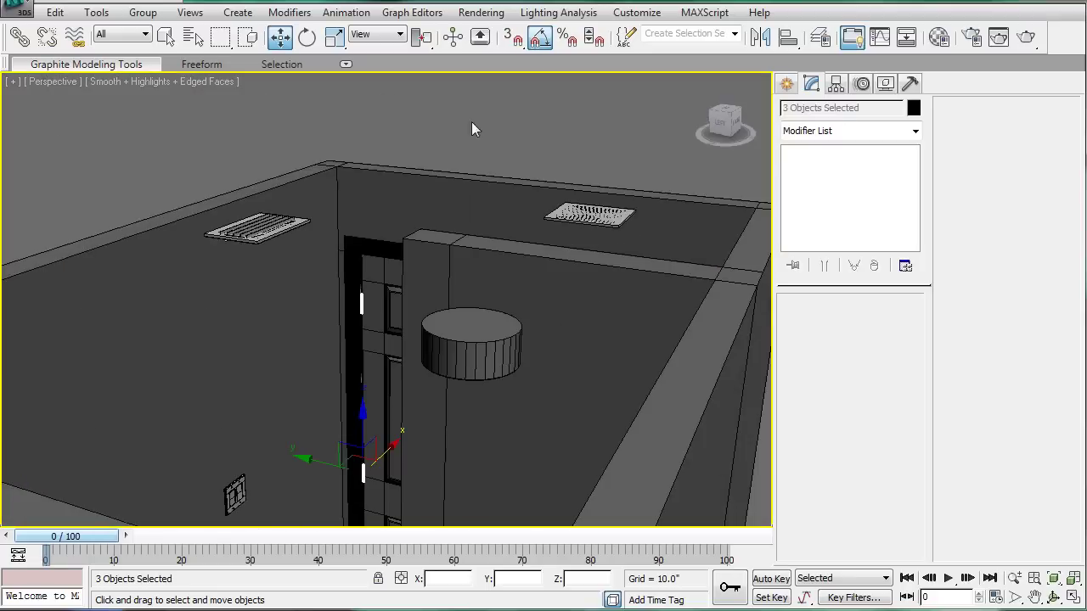
Clear the selection, turn off edged faces and examine the hinged door in the shaded Perspective view
click(475, 127)
scroll(494, 212, down, 3)
key(F4)
middle_drag(463, 265, 459, 223)
alt+middle_drag(459, 223, 480, 299)
alt+middle_drag(480, 298, 432, 321)
scroll(460, 318, up, 8)
scroll(432, 321, down, 8)
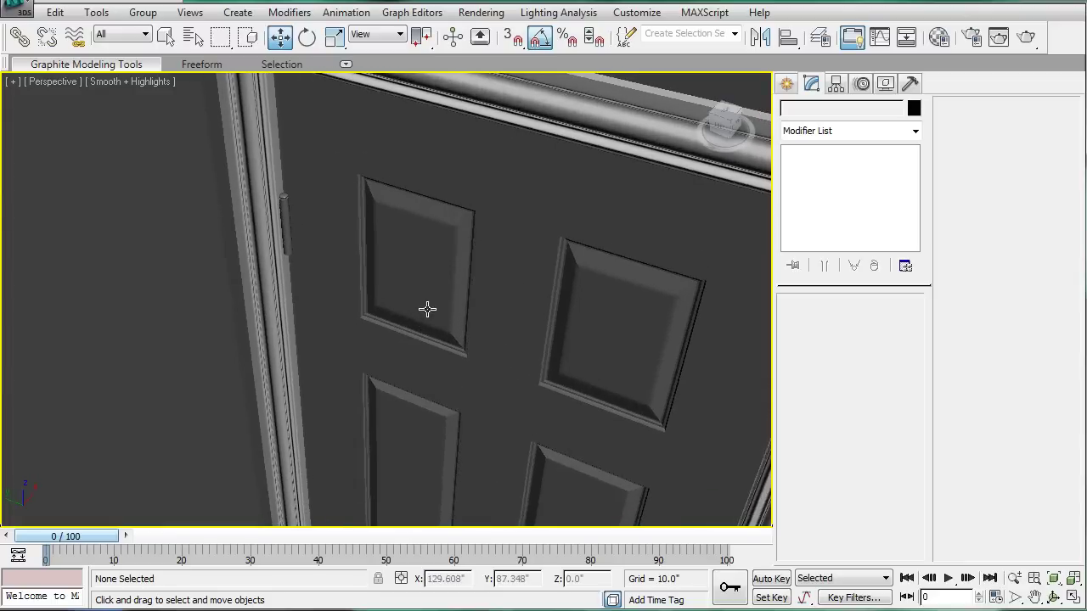
alt+middle_drag(485, 274, 489, 228)
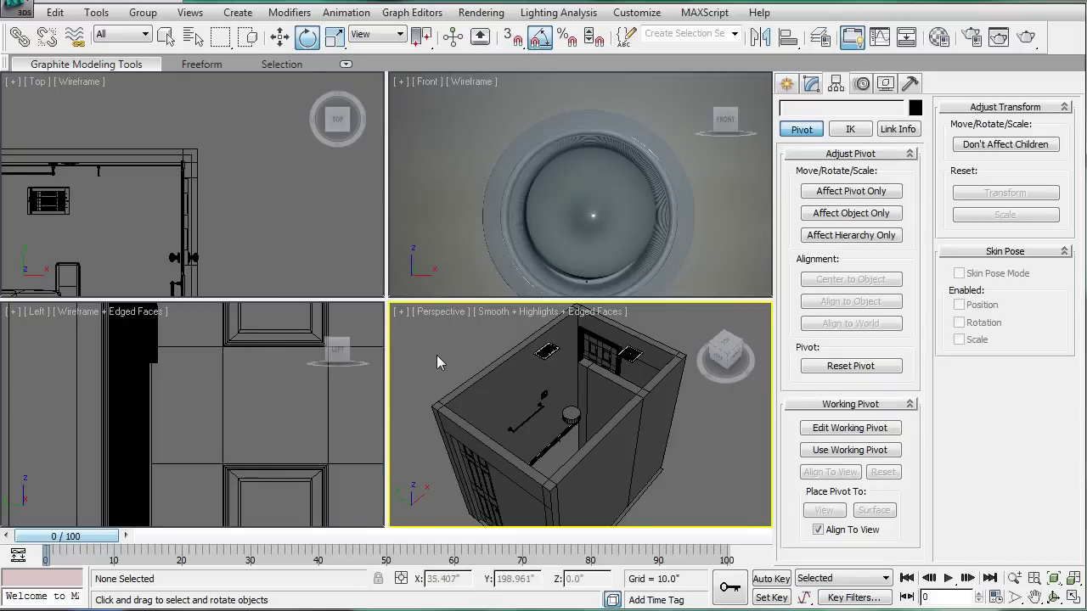
Link the room-side doorknob (Line15) to Door_02 as its parent
alt+middle_drag(555, 387, 609, 377)
scroll(592, 409, up, 4)
click(613, 401)
scroll(597, 370, up, 2)
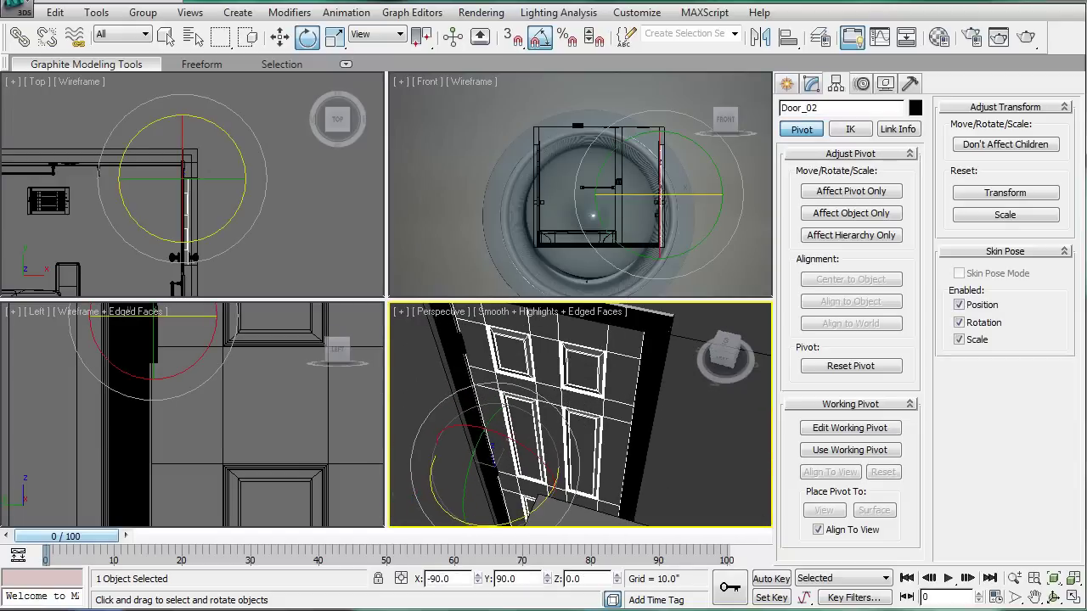
click(17, 31)
alt+middle_drag(526, 381, 558, 415)
scroll(558, 415, down, 1)
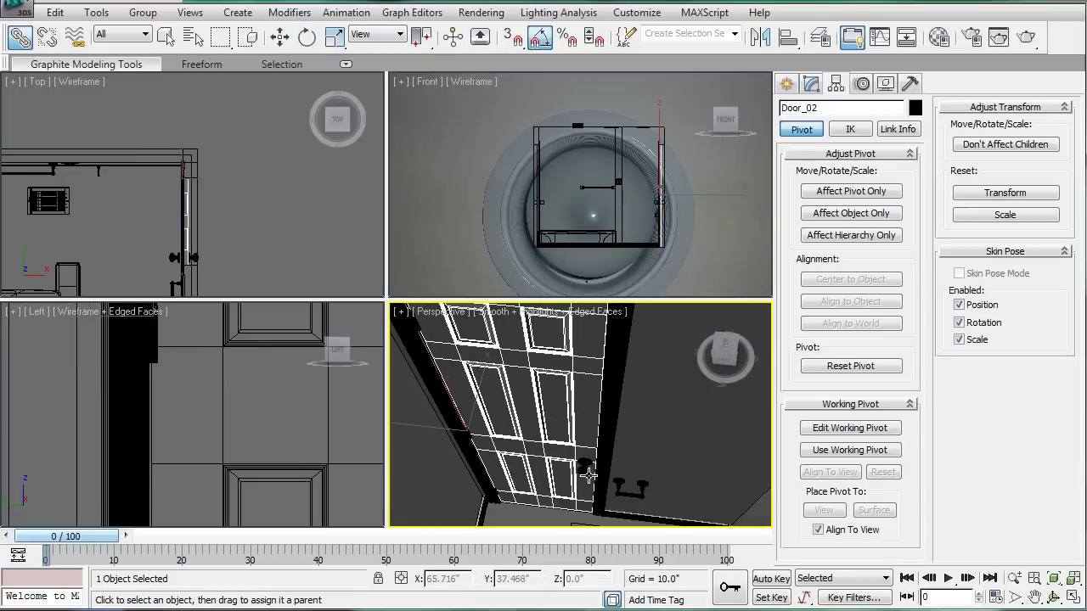
click(585, 470)
drag(531, 387, 525, 379)
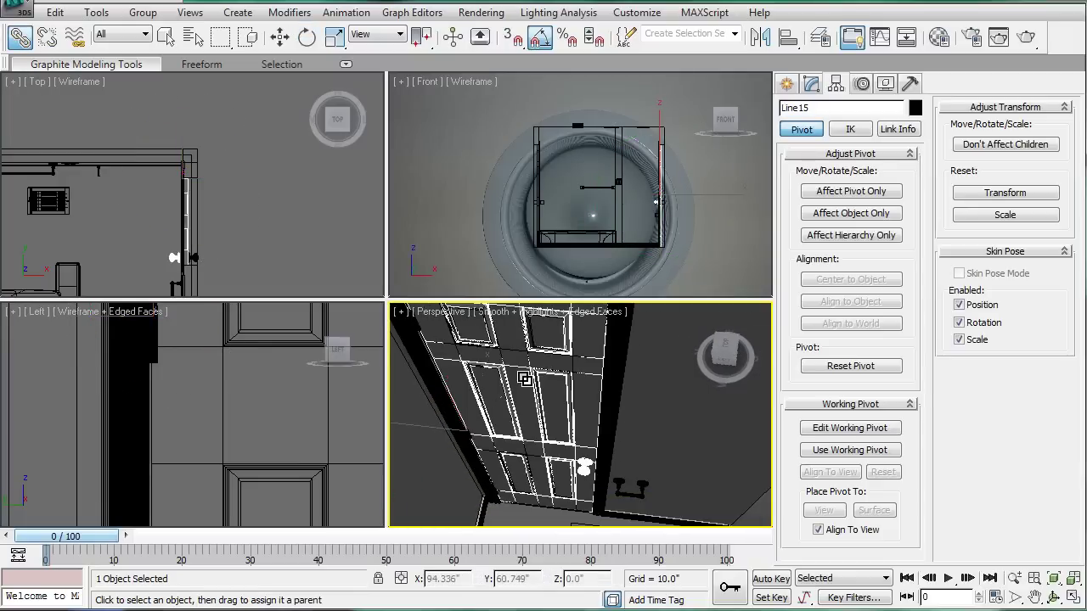
Link the outer doorknob (Line16) to Door_02 as well
alt+middle_drag(638, 385, 495, 438)
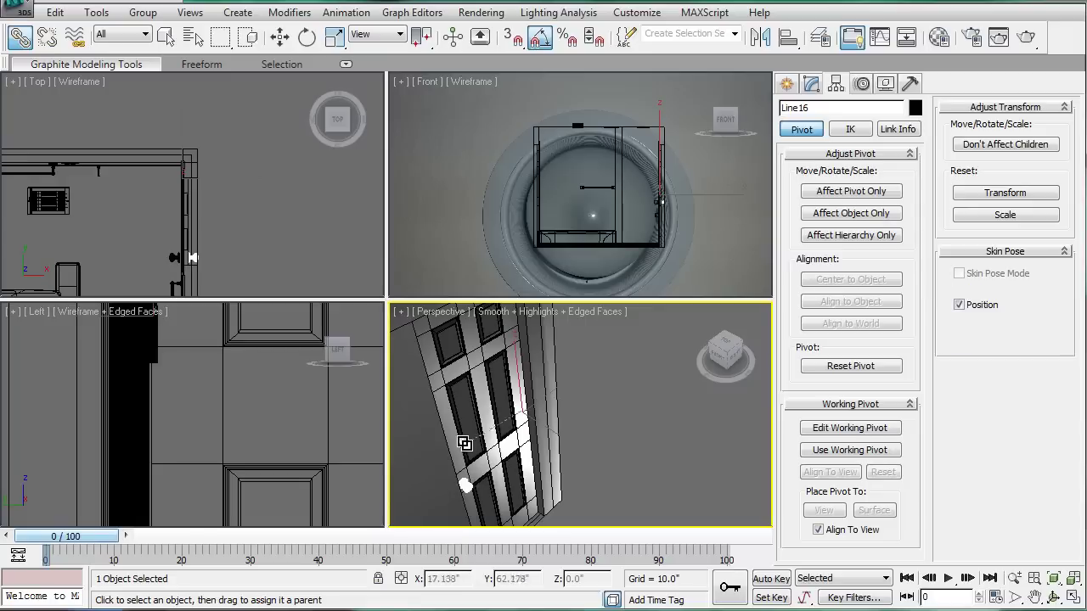
drag(464, 443, 466, 437)
alt+middle_drag(458, 415, 594, 408)
scroll(594, 408, down, 5)
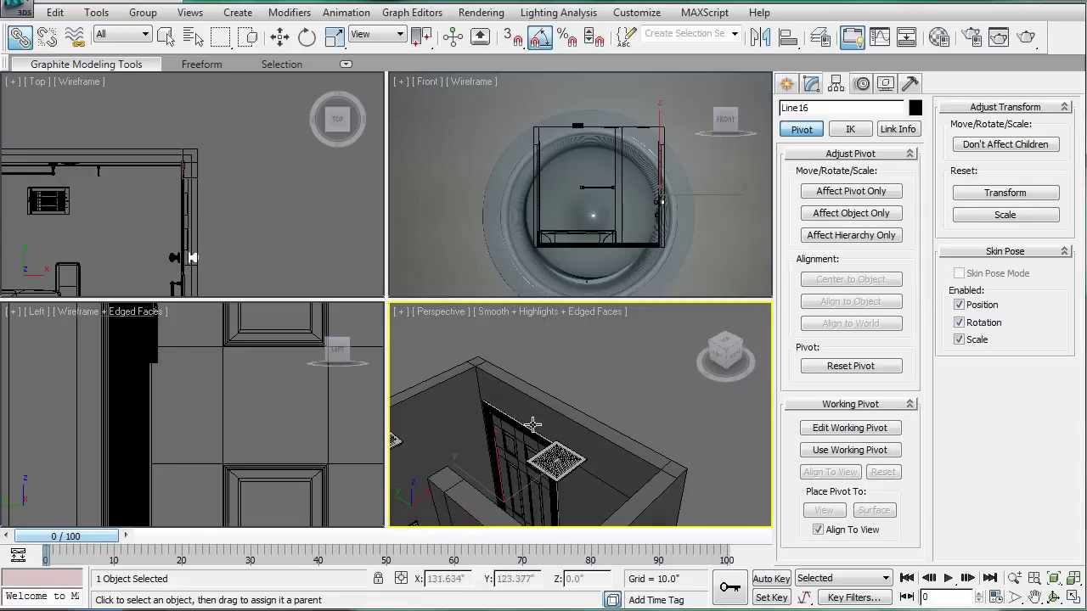
Align only the pivot of Door_02 to hinge03 in X, Y and Z position, Pivot Point to Pivot Point
alt+middle_drag(532, 425, 575, 357)
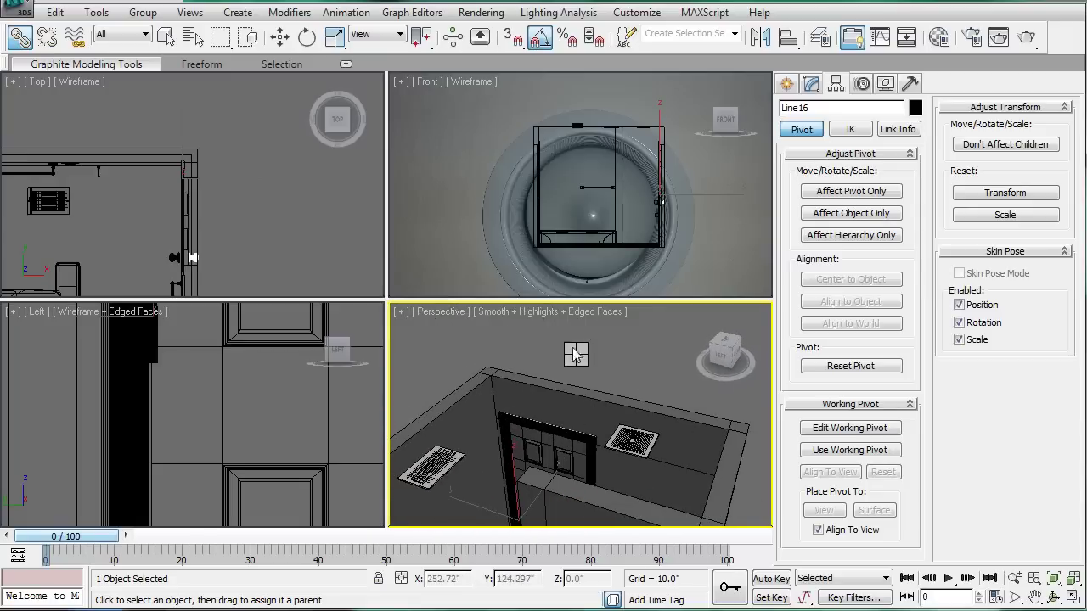
click(551, 459)
key(q)
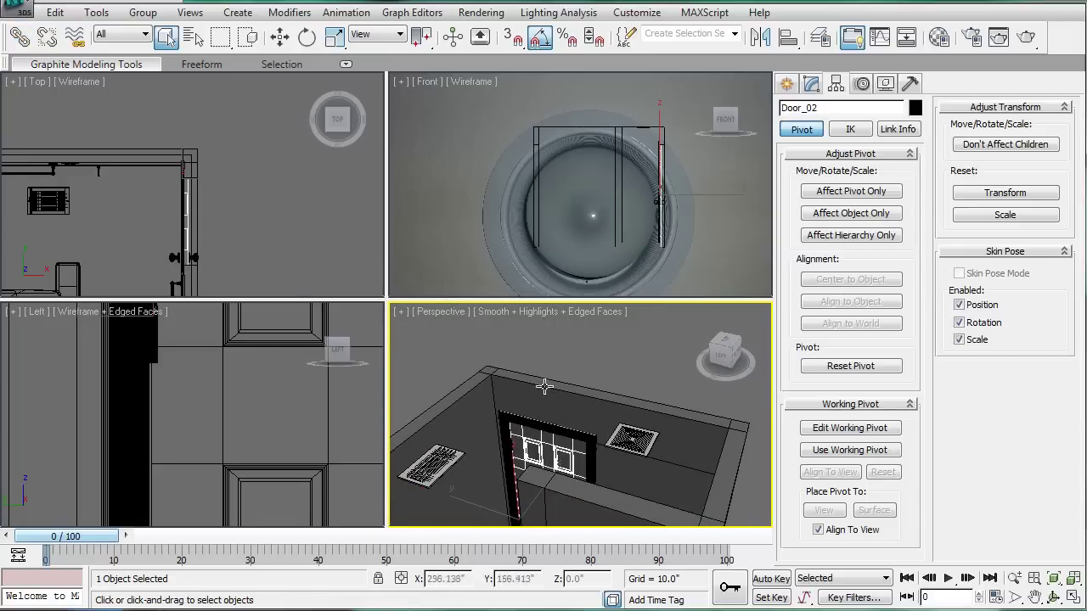
alt+middle_drag(544, 387, 560, 403)
click(850, 191)
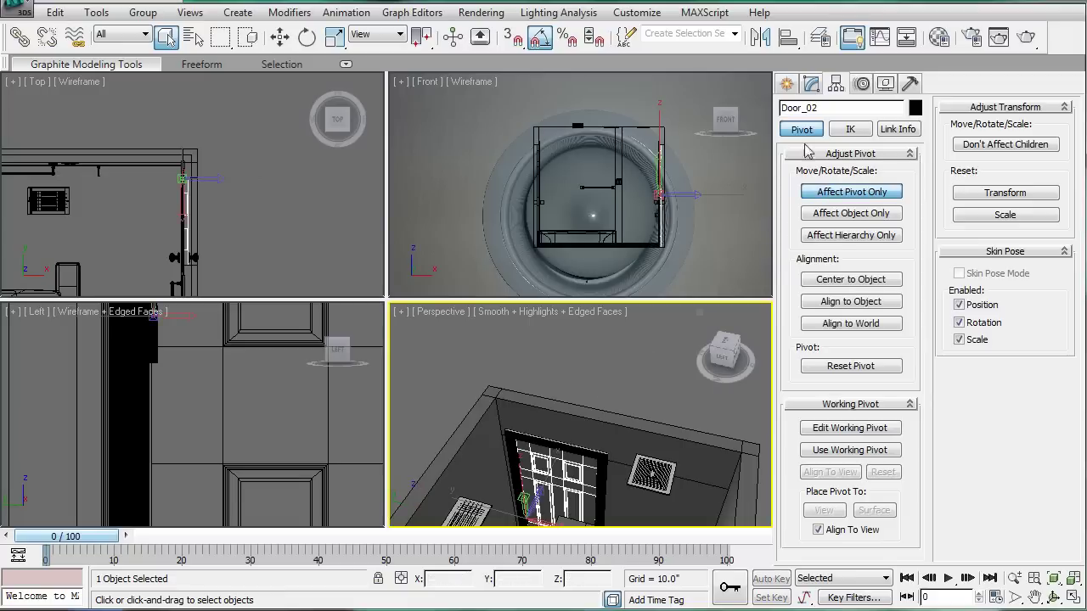
click(789, 39)
scroll(586, 488, up, 6)
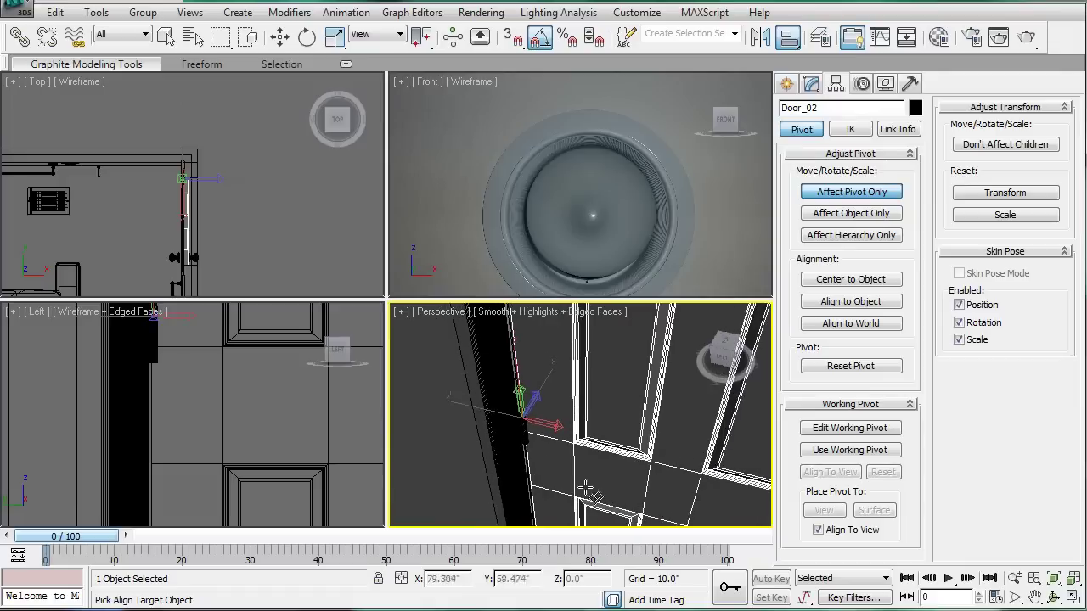
click(521, 429)
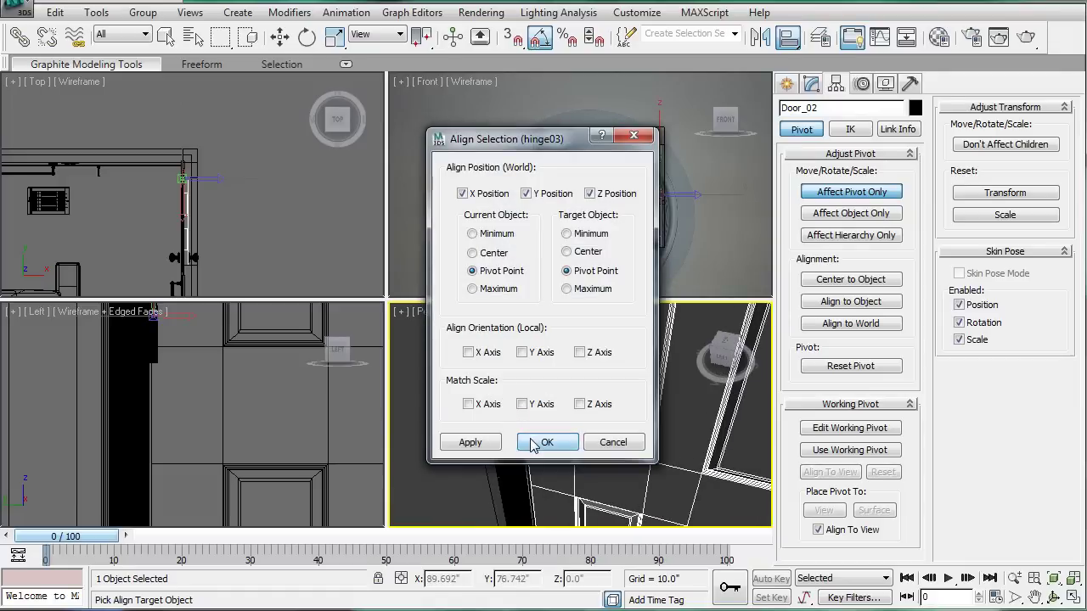
click(545, 443)
click(823, 197)
Rotate Door_02 with its linked knobs about 30 degrees outward around the hinge pivot
alt+middle_drag(606, 473, 574, 447)
key(e)
drag(540, 469, 564, 457)
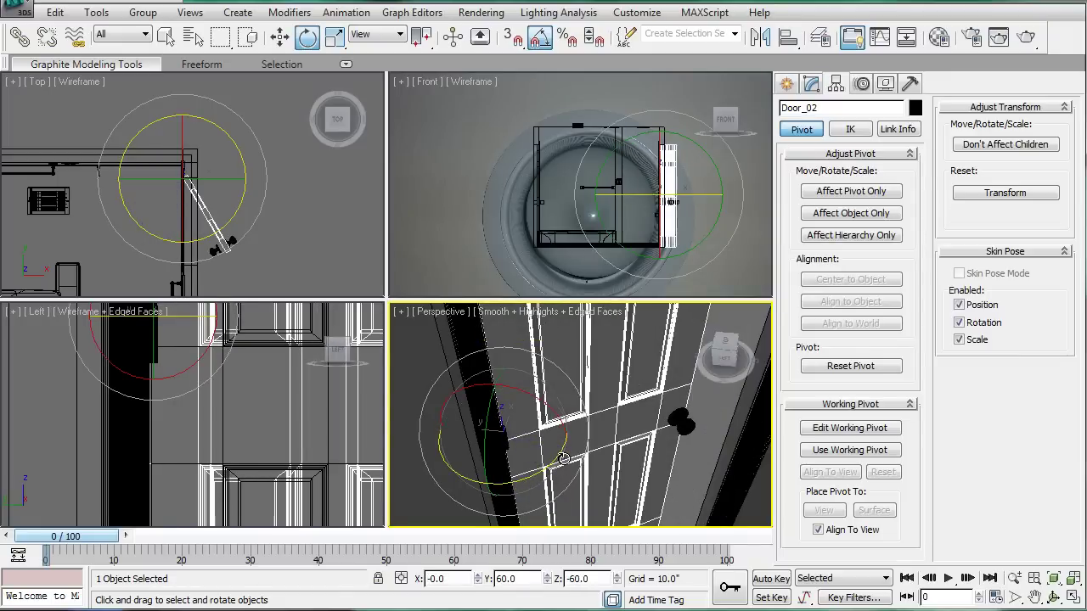
Undo the last rotation of Door_02 and clear the selection
key(ctrl+z)
scroll(650, 386, down, 5)
alt+middle_drag(630, 349, 610, 400)
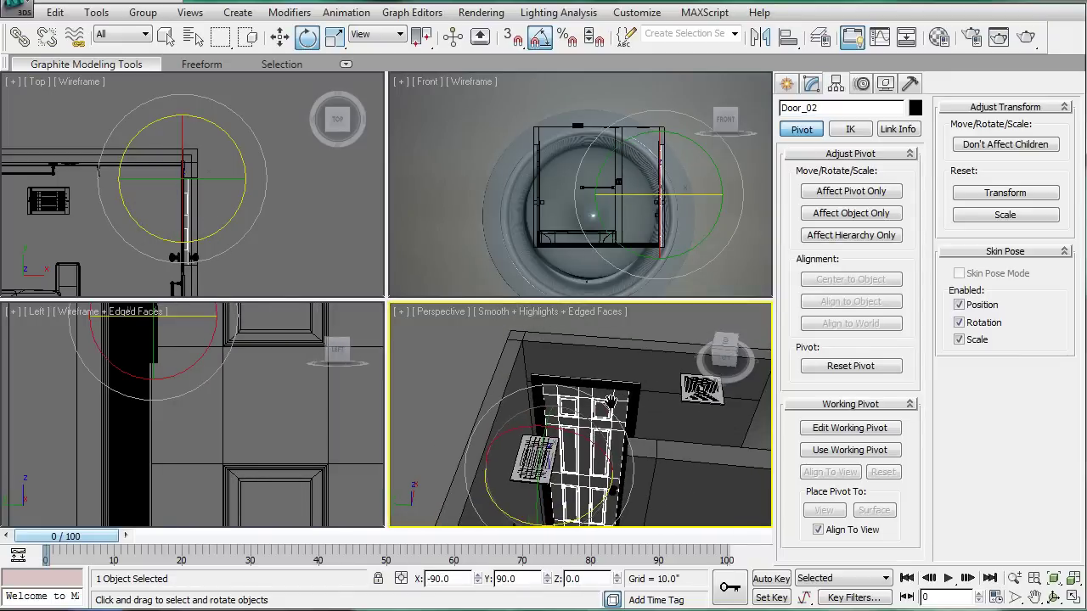
click(623, 326)
alt+middle_drag(621, 363, 551, 467)
scroll(488, 424, up, 3)
scroll(532, 422, up, 2)
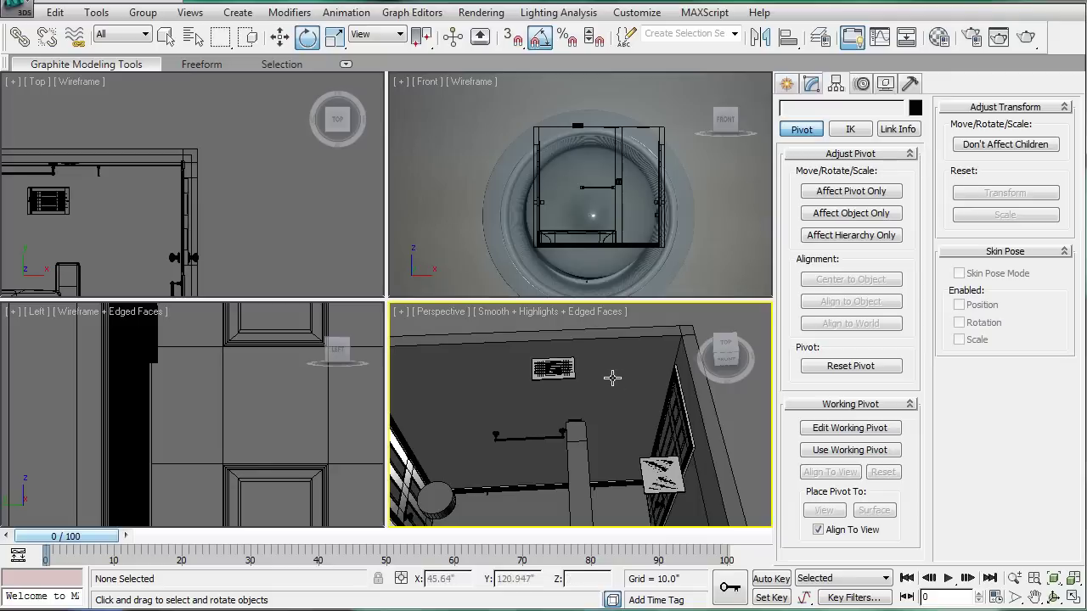
Check the Front viewport's background image settings without changing them, and maximize the Front viewport
scroll(529, 207, down, 3)
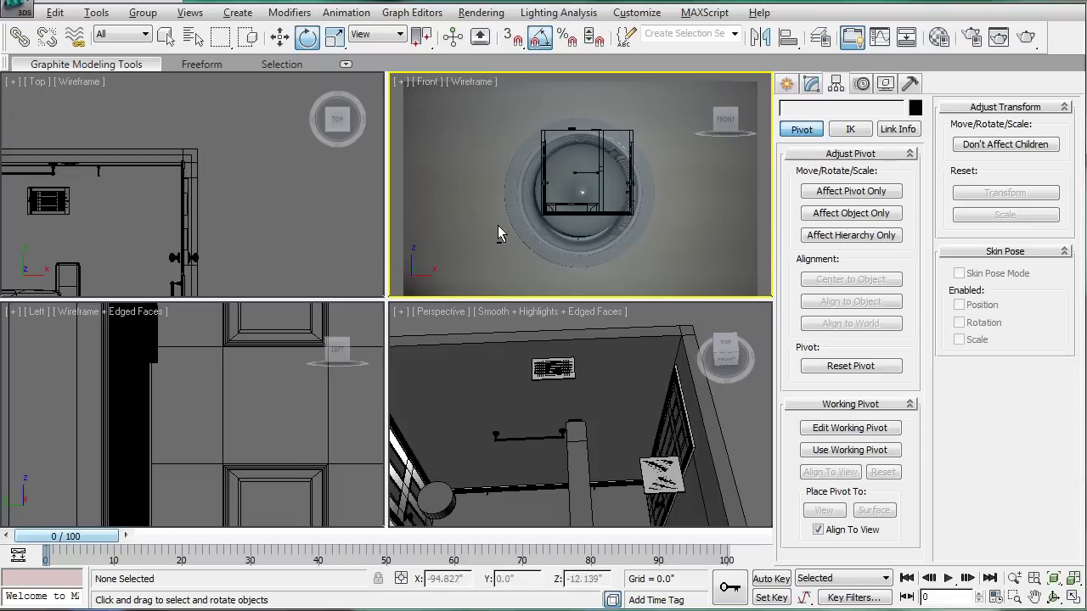
key(alt+b)
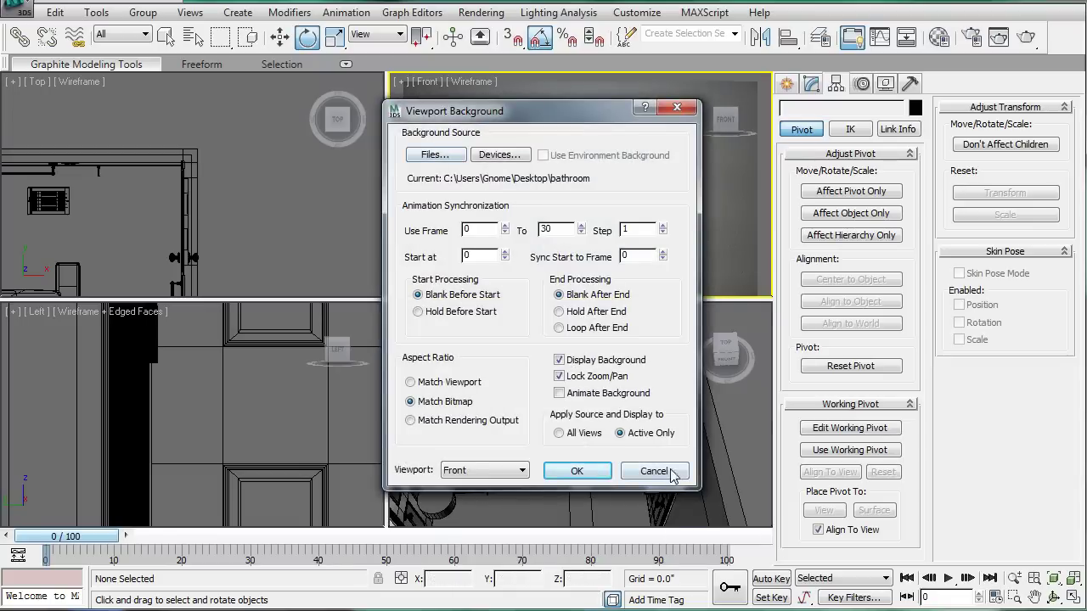
click(671, 474)
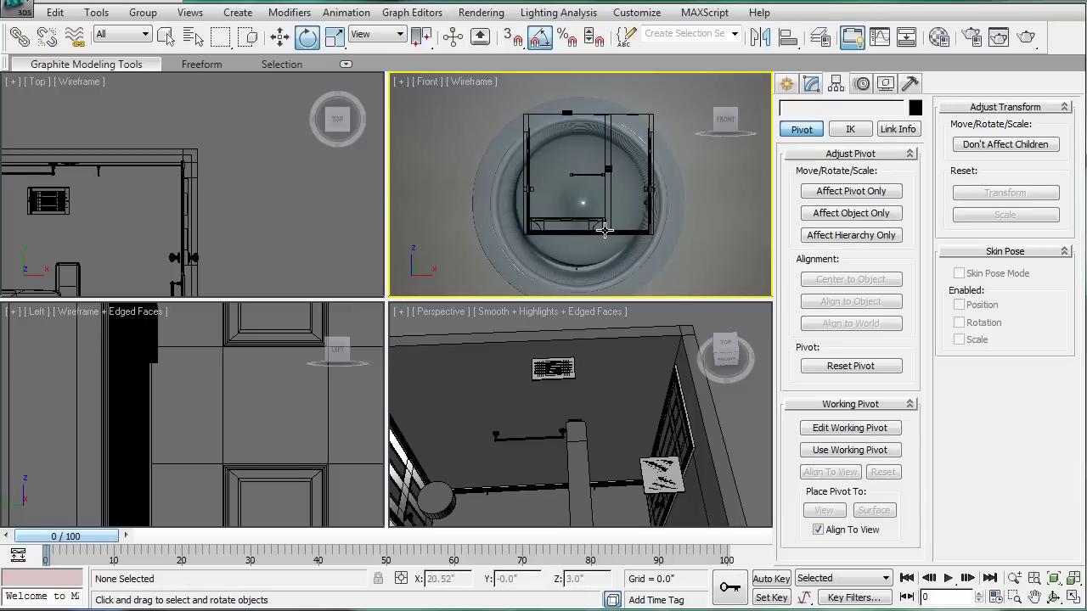
middle_drag(580, 230, 583, 231)
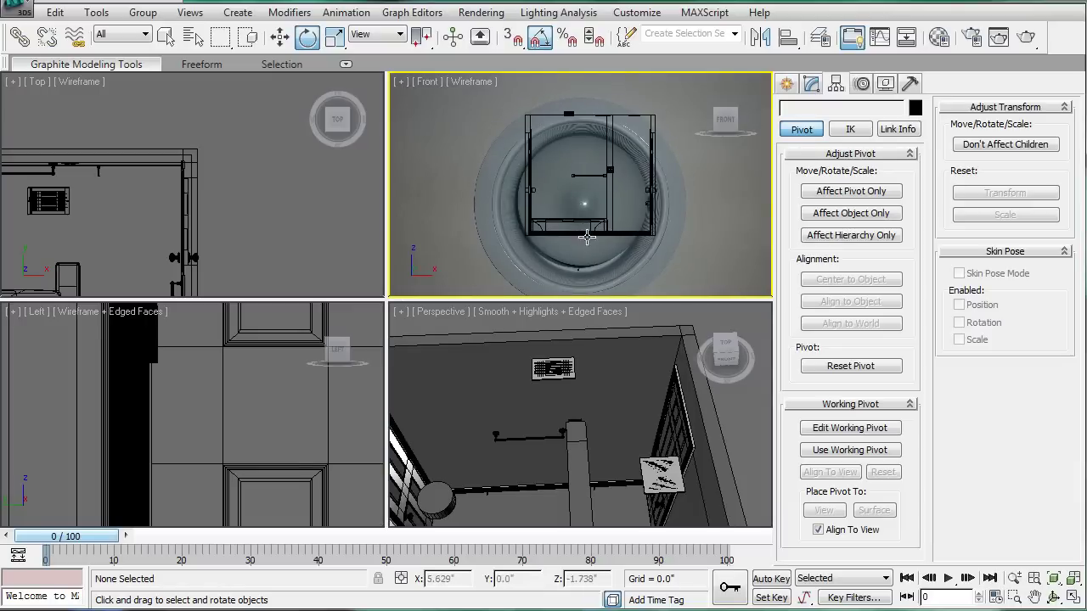
key(alt+w)
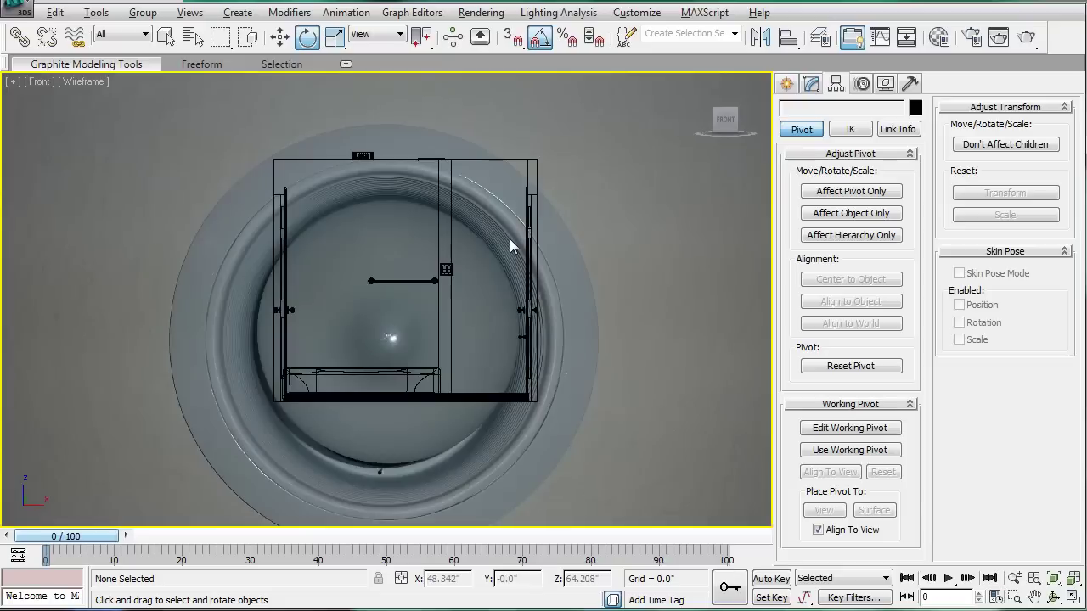
Select all the bathroom objects and hide them, leaving only the light fixture reference image
right_click(256, 124)
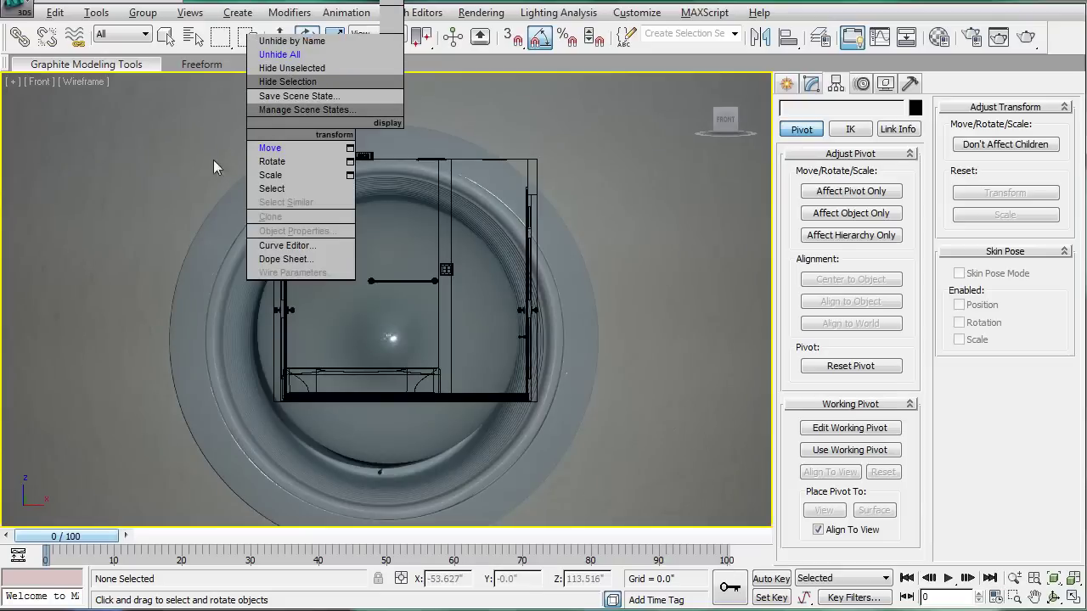
click(178, 187)
key(ctrl+a)
right_click(186, 187)
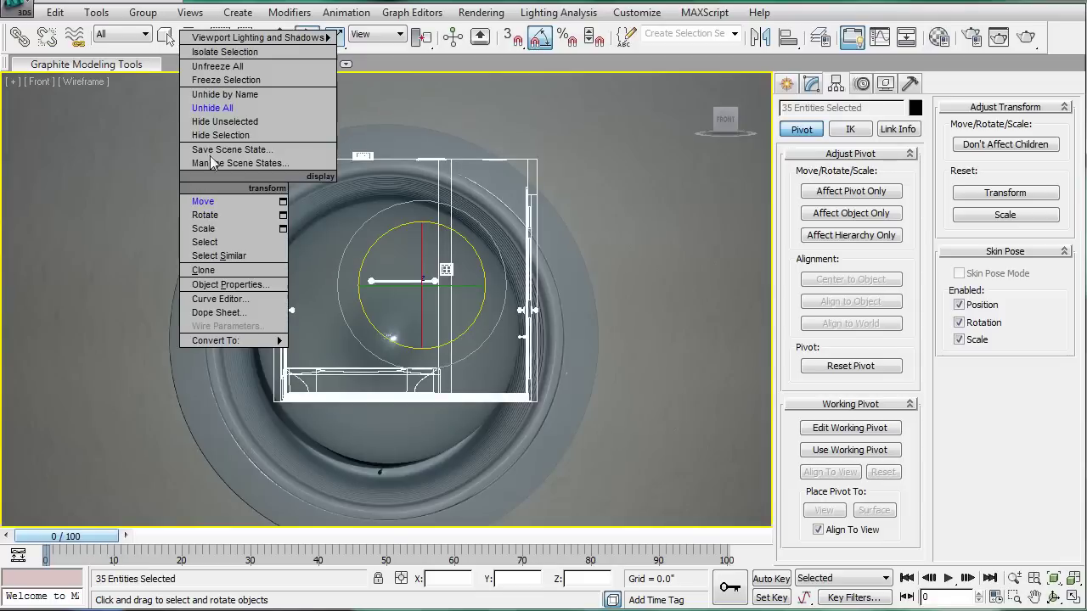
click(223, 135)
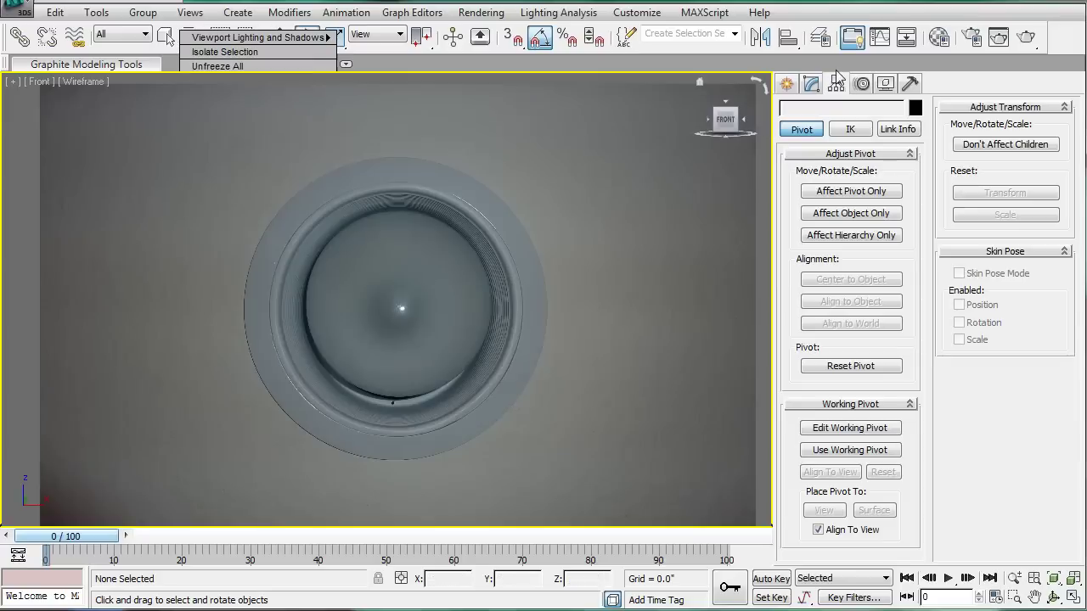
Create a cylinder centred on the light fixture image, reaching its outer rim, about 86" in radius and about 3.8" high
click(787, 84)
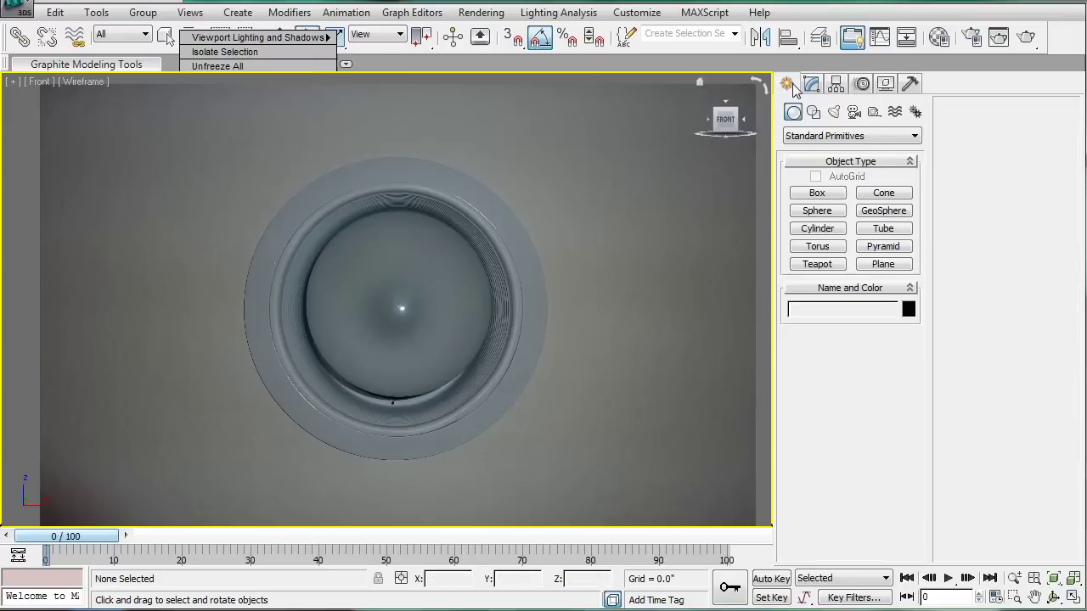
click(817, 229)
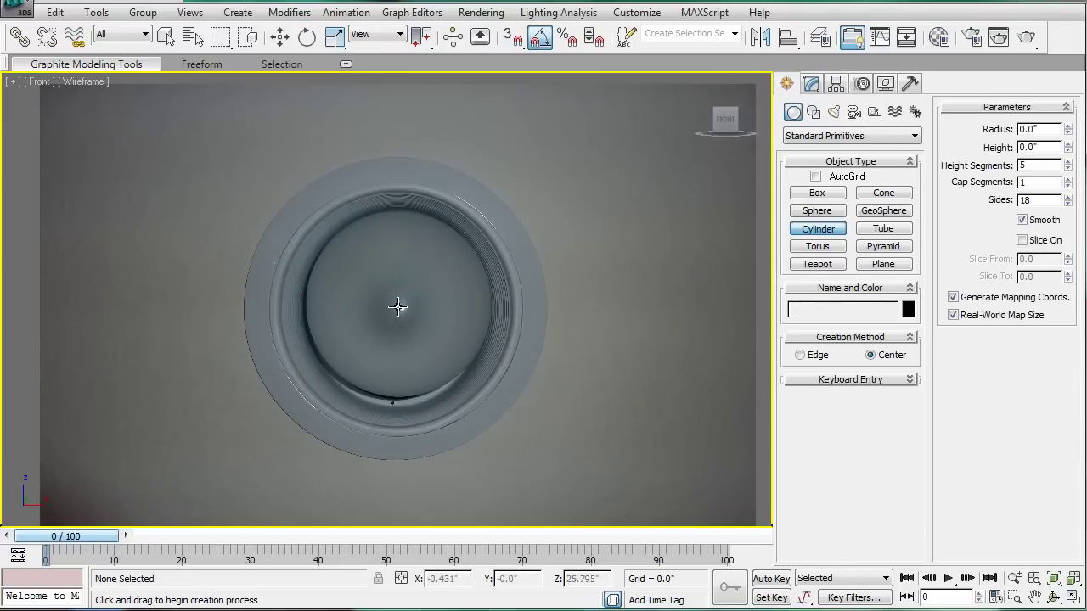
drag(398, 307, 432, 458)
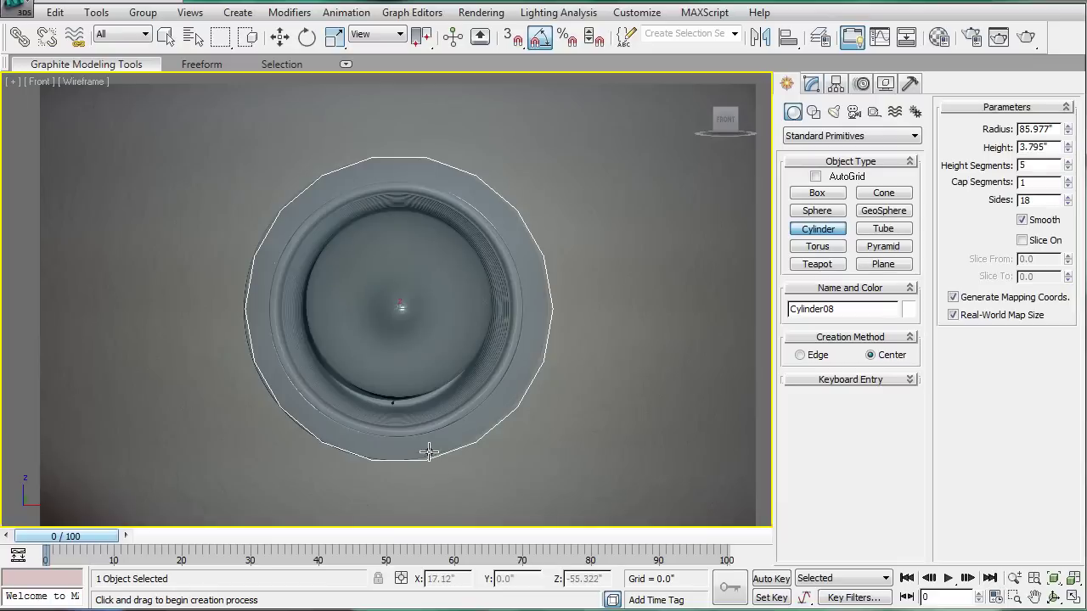
click(428, 452)
Increase the cylinder's number of sides to smooth its outline and convert it to an Editable Poly
drag(1068, 202, 1051, 113)
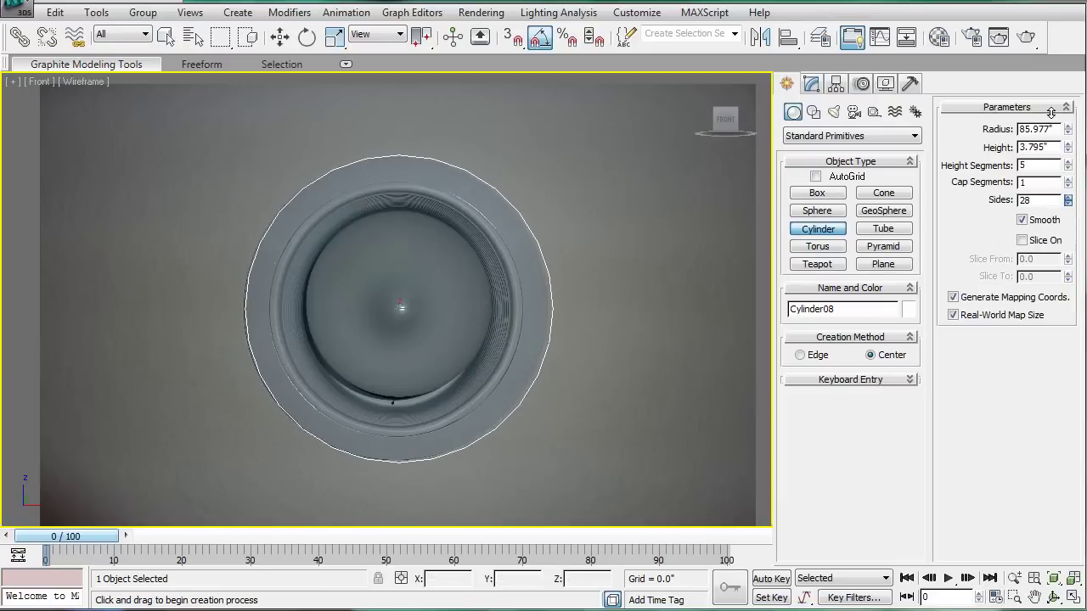
drag(1047, 64, 1048, 23)
middle_drag(522, 255, 544, 282)
key(ctrl+e)
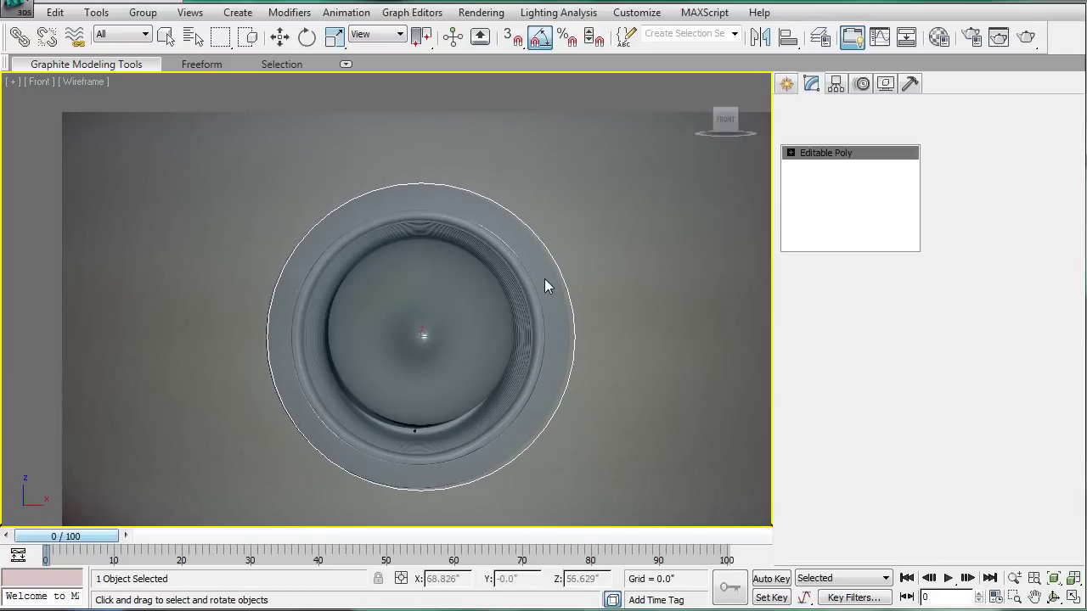
Inset the cylinder's front cap polygon until it matches the inner edge of the fixture's flat outer ring
click(781, 85)
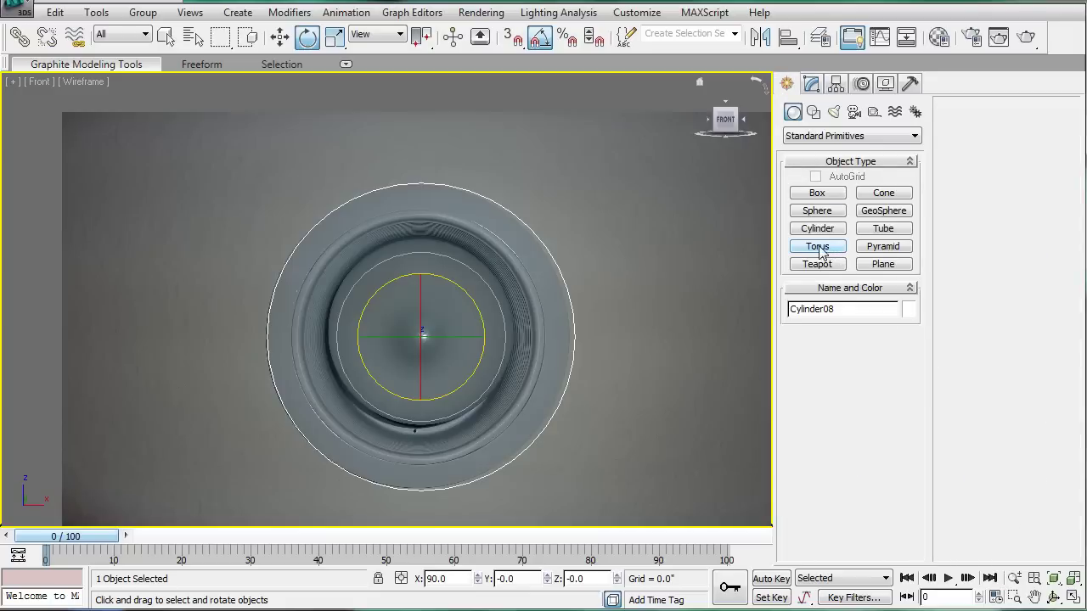
click(812, 85)
click(867, 322)
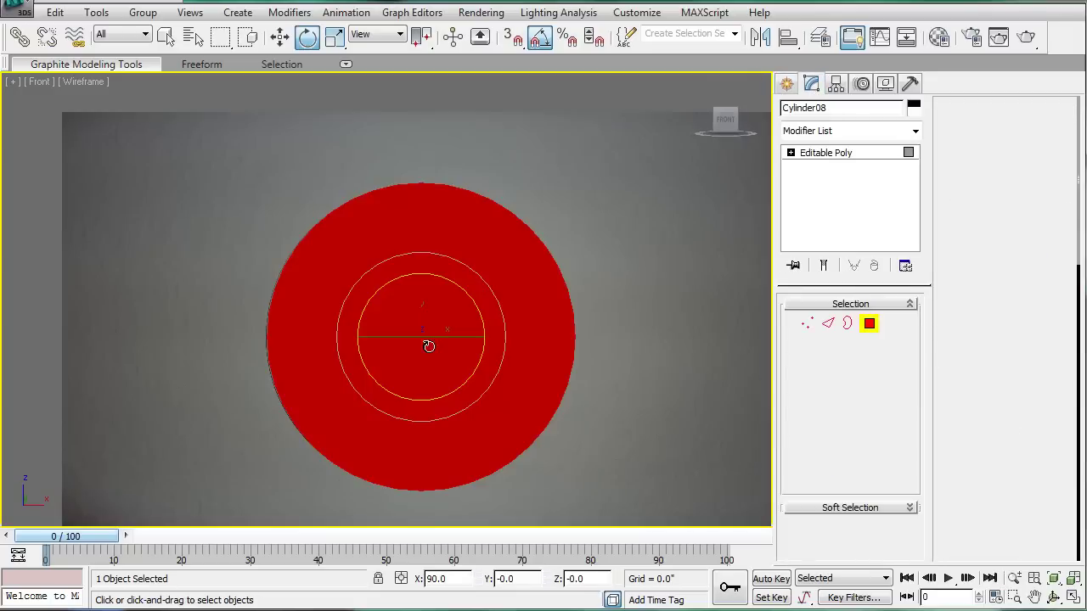
click(1030, 166)
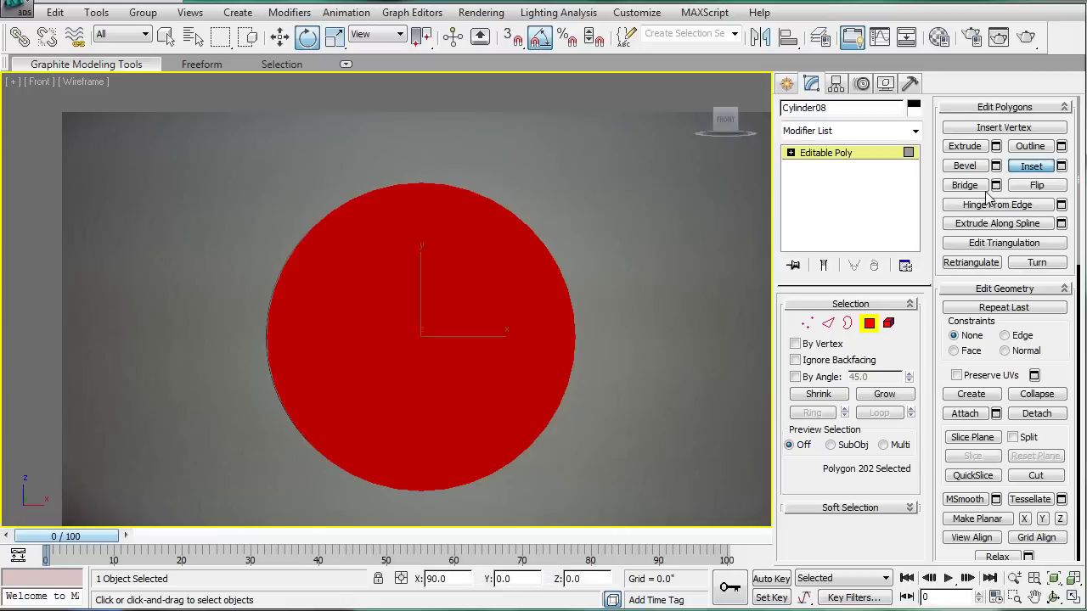
drag(381, 300, 412, 303)
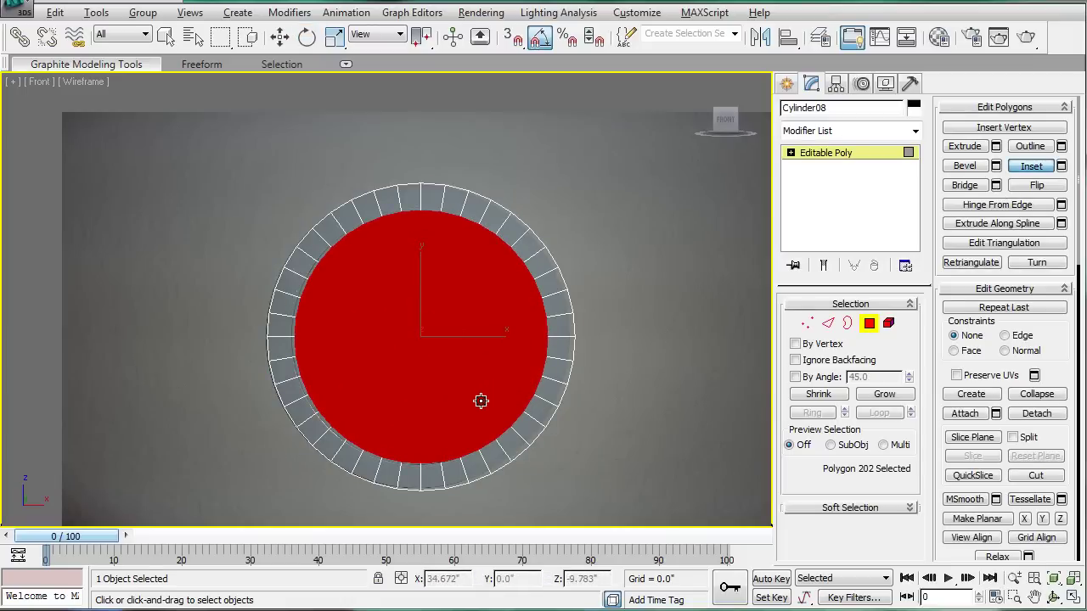
Remove the four intermediate edge loops around the cylinder's outer side wall
key(alt+w)
right_click(534, 381)
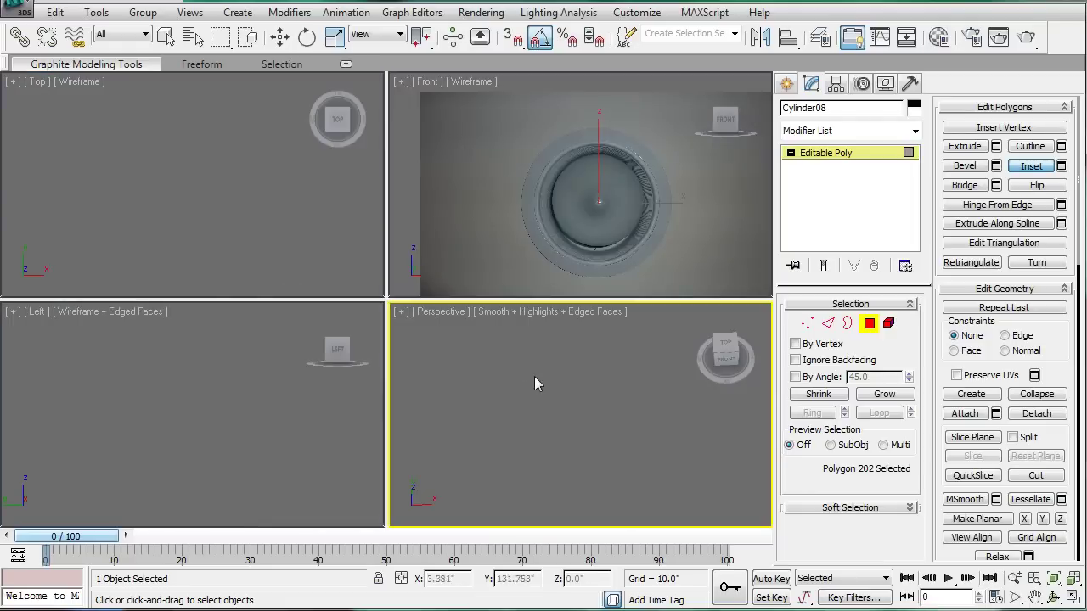
key(z)
alt+middle_drag(520, 385, 749, 338)
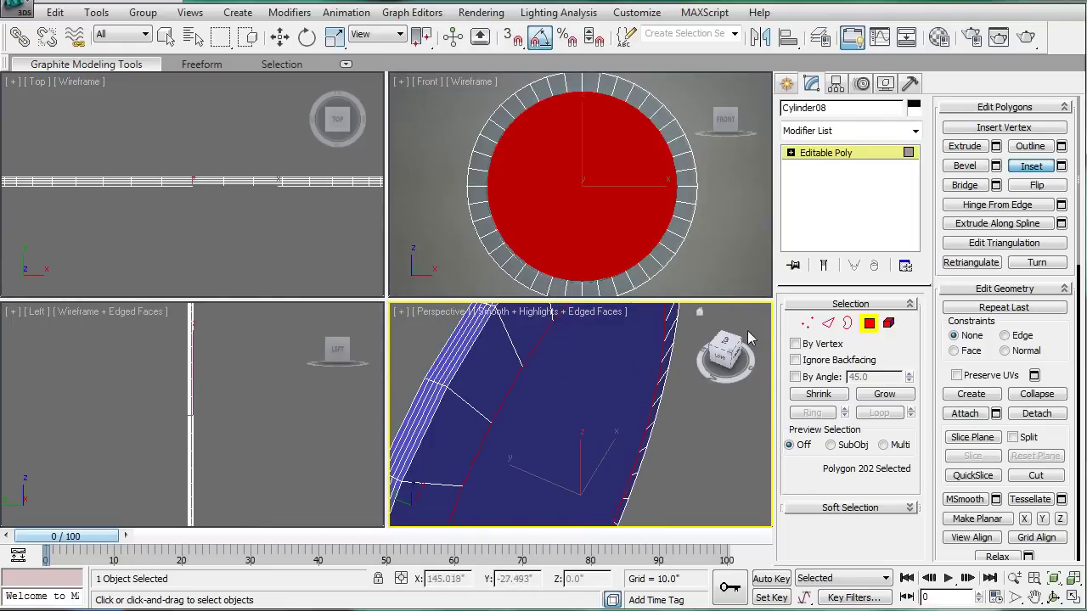
click(830, 328)
middle_drag(472, 401, 509, 405)
scroll(482, 405, up, 4)
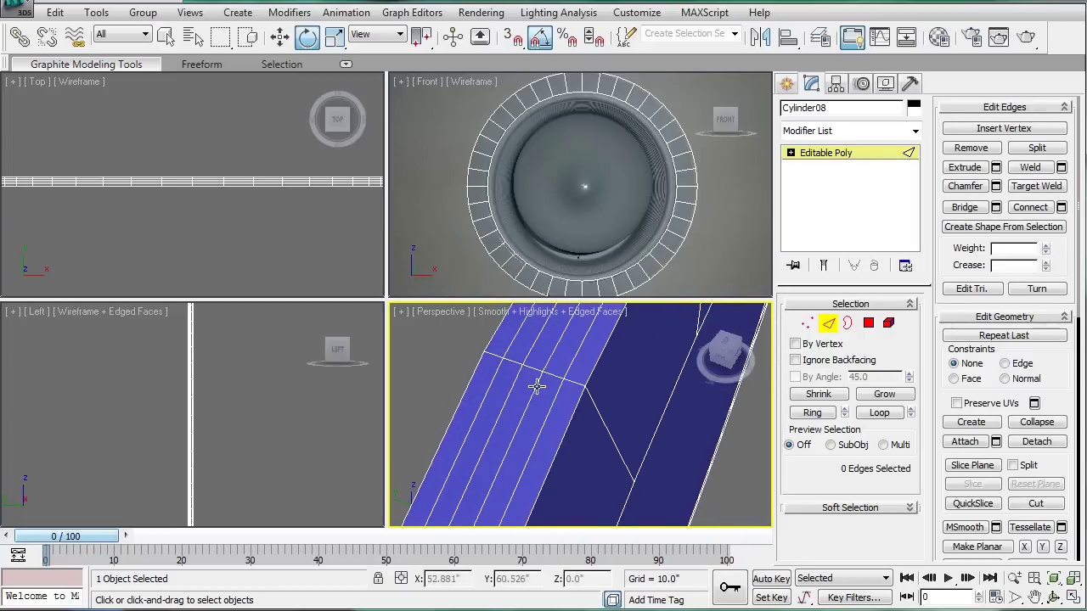
click(549, 405)
ctrl+click(526, 401)
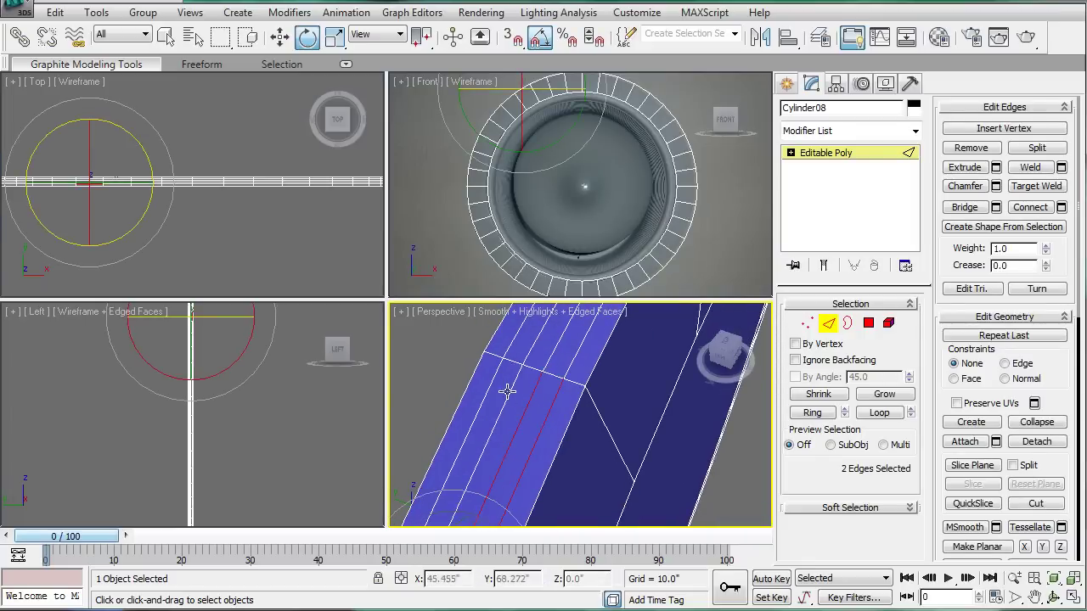
ctrl+click(507, 393)
ctrl+click(491, 386)
click(876, 412)
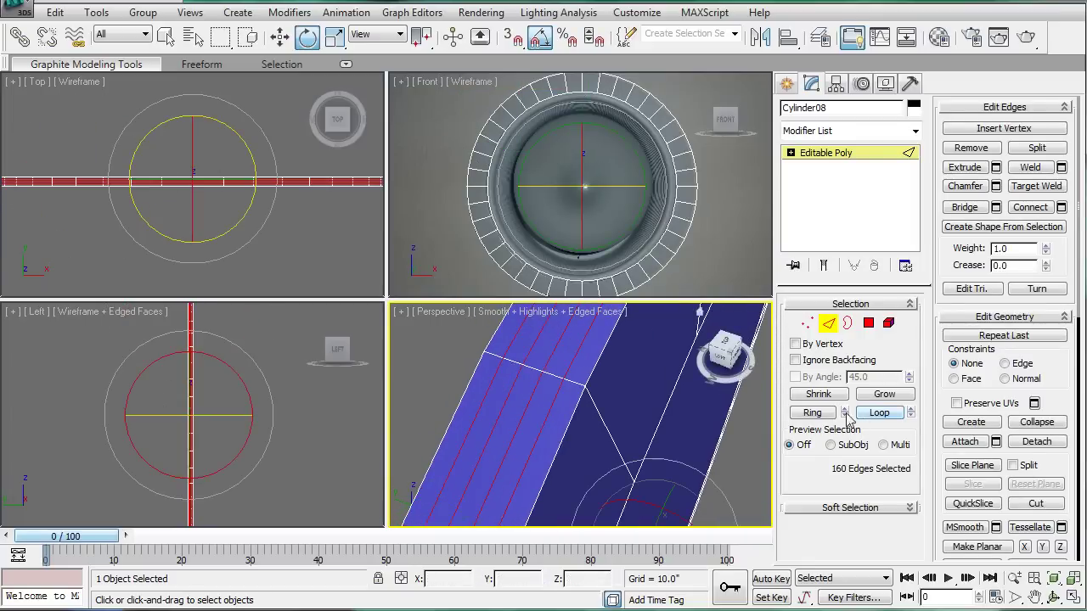
click(725, 459)
alt+middle_drag(583, 413, 620, 399)
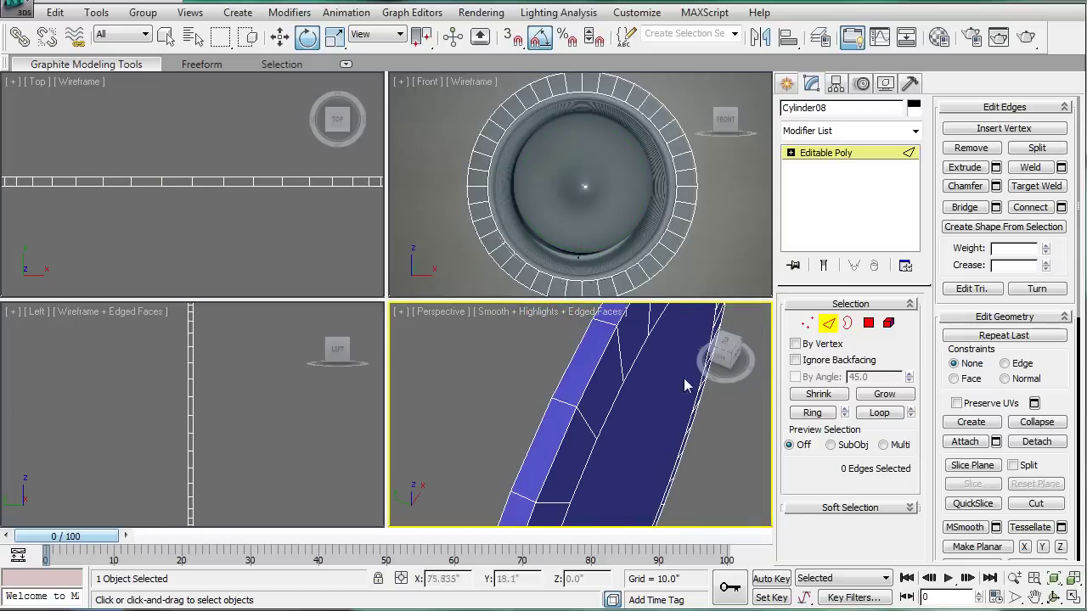
Select the leftover middle vertices along the whole side wall in the maximized Top view and remove them
click(827, 322)
click(807, 322)
middle_click(220, 224)
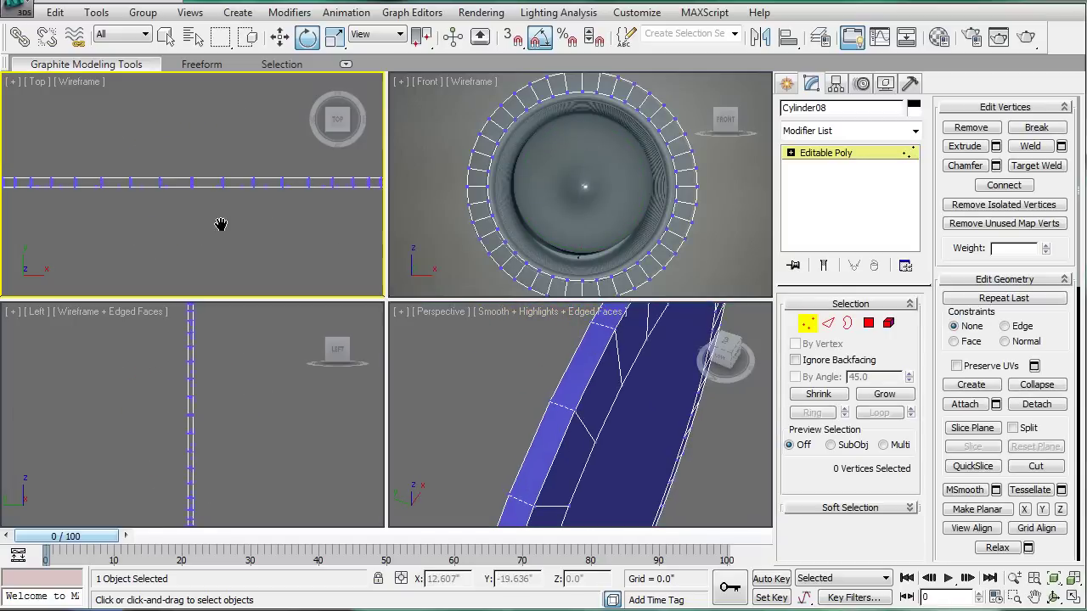
scroll(220, 224, down, 3)
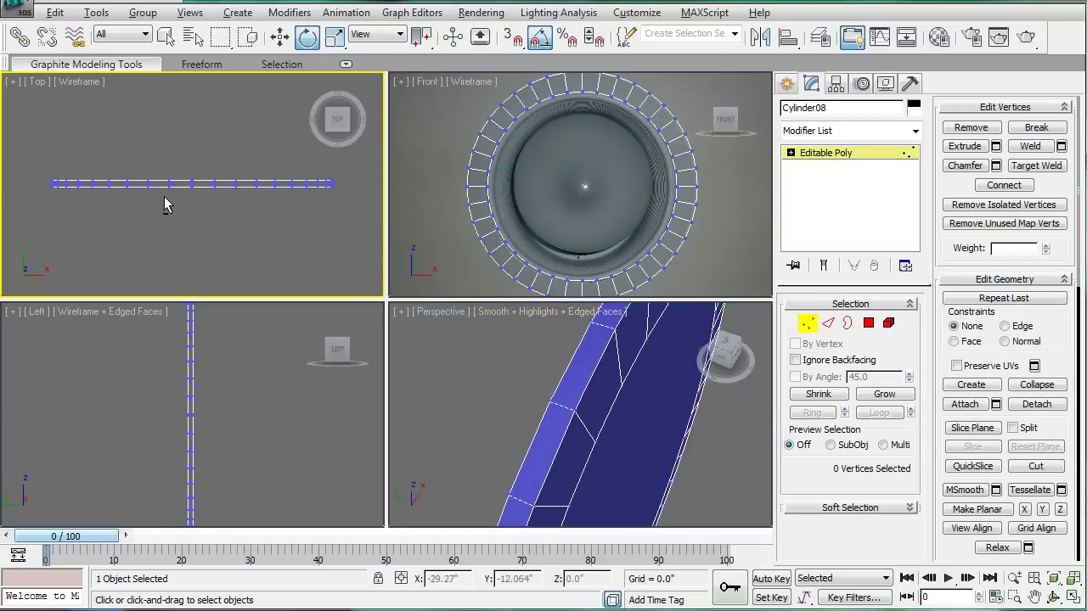
key(alt+w)
scroll(162, 206, up, 5)
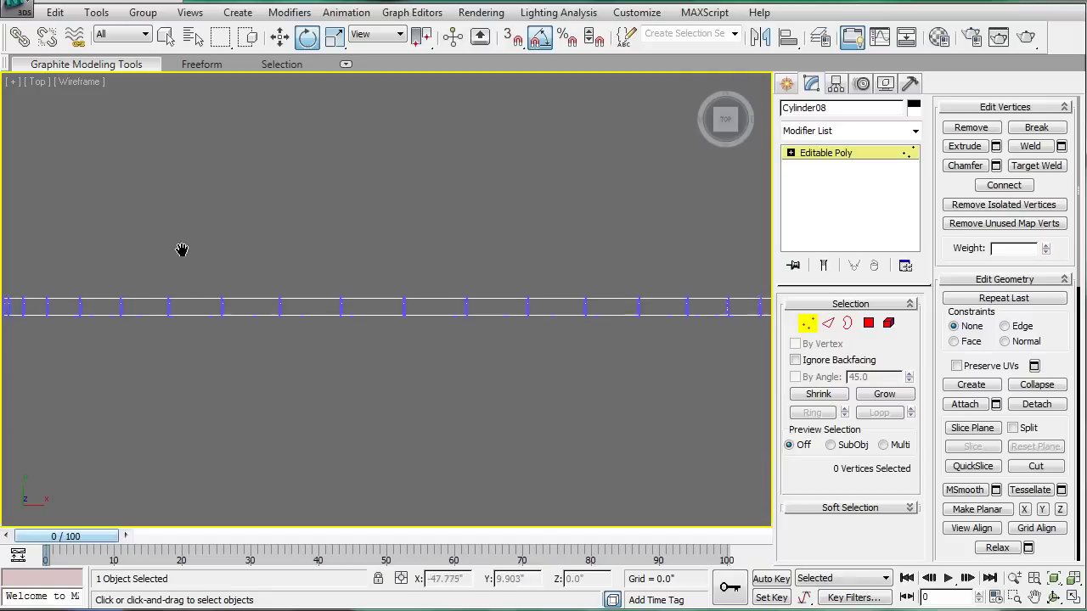
scroll(134, 282, down, 2)
drag(109, 291, 760, 302)
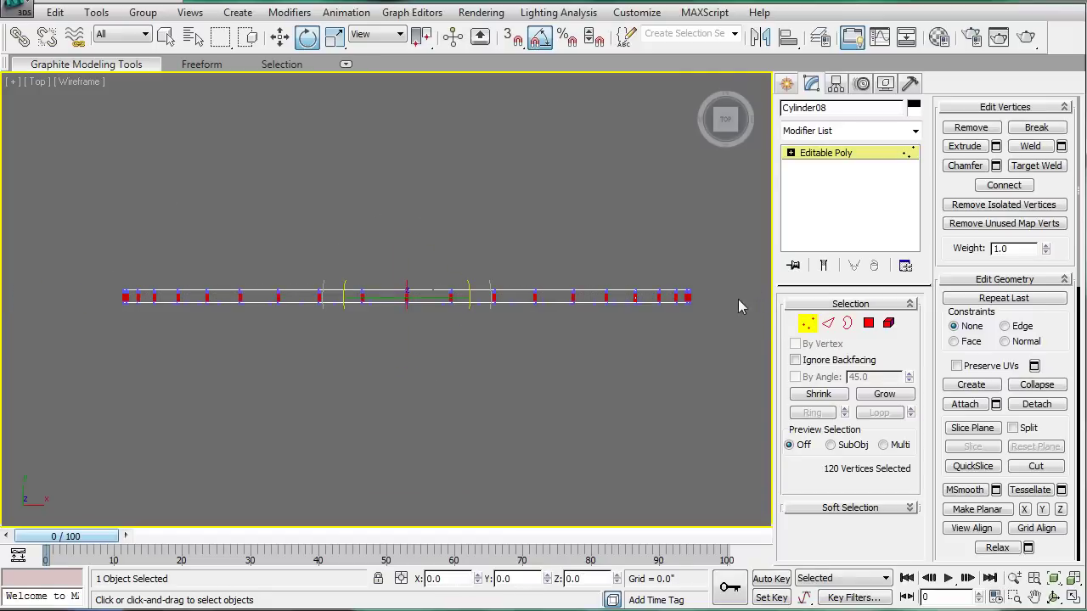
scroll(609, 297, up, 3)
middle_drag(609, 297, 230, 349)
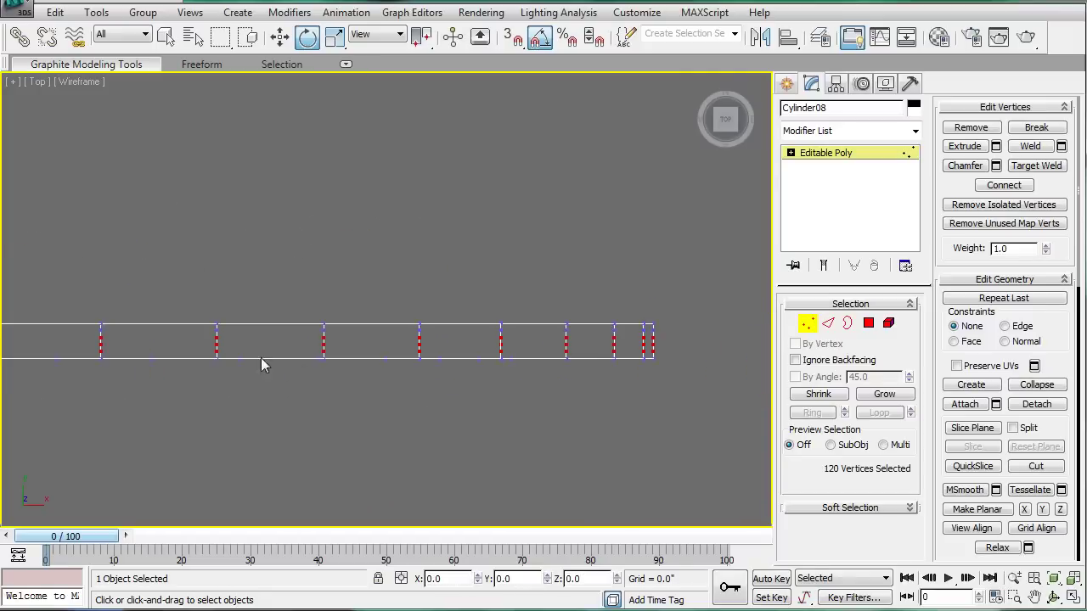
middle_drag(586, 388, 494, 379)
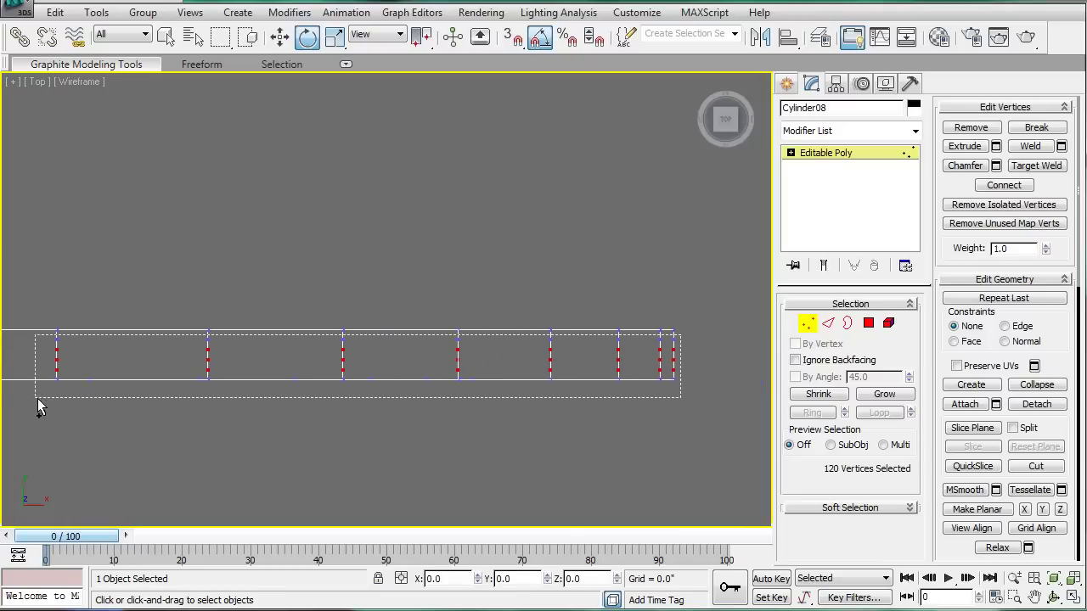
drag(38, 402, 34, 398)
middle_drag(52, 360, 748, 353)
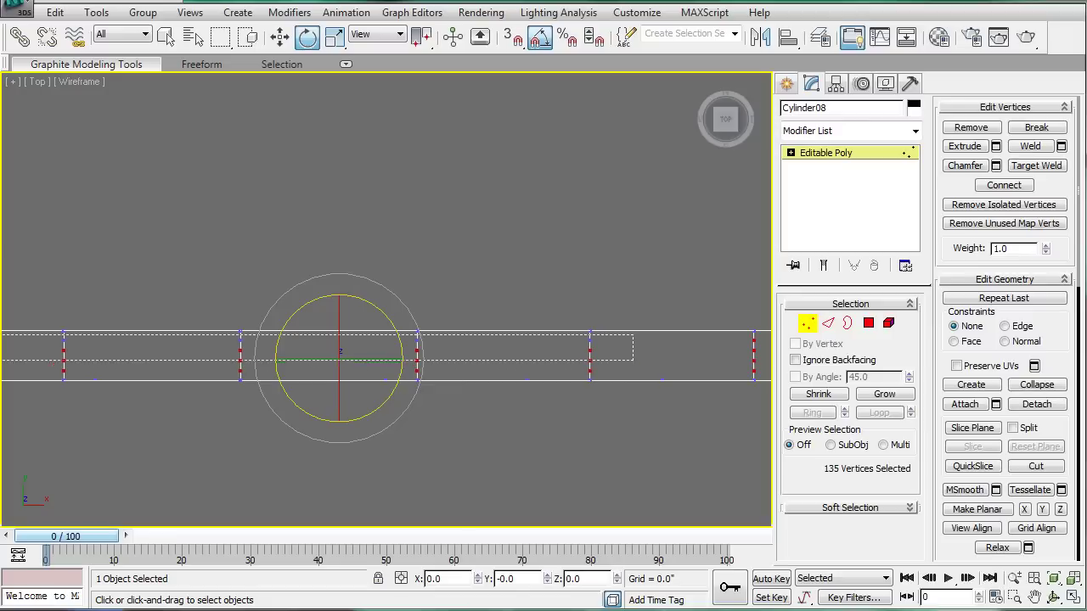
middle_drag(54, 359, 774, 352)
drag(630, 325, 7, 357)
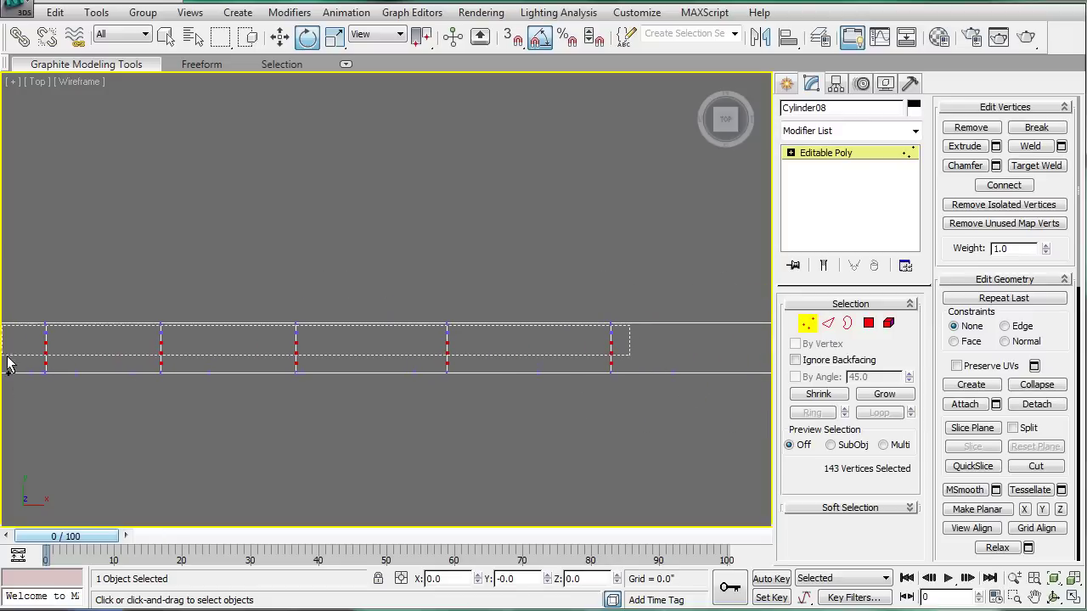
middle_drag(23, 360, 480, 343)
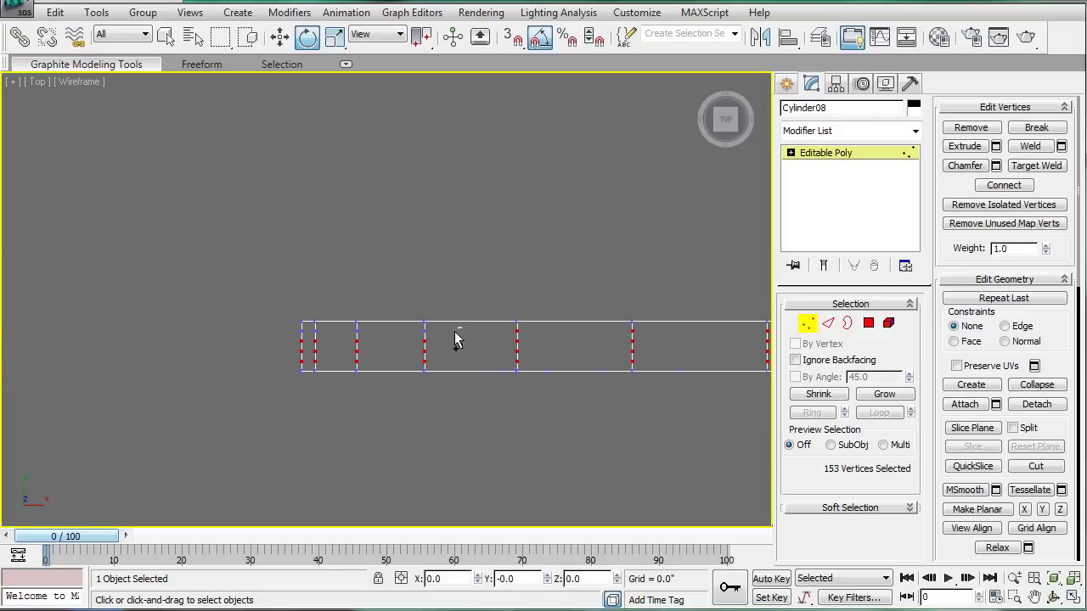
click(318, 388)
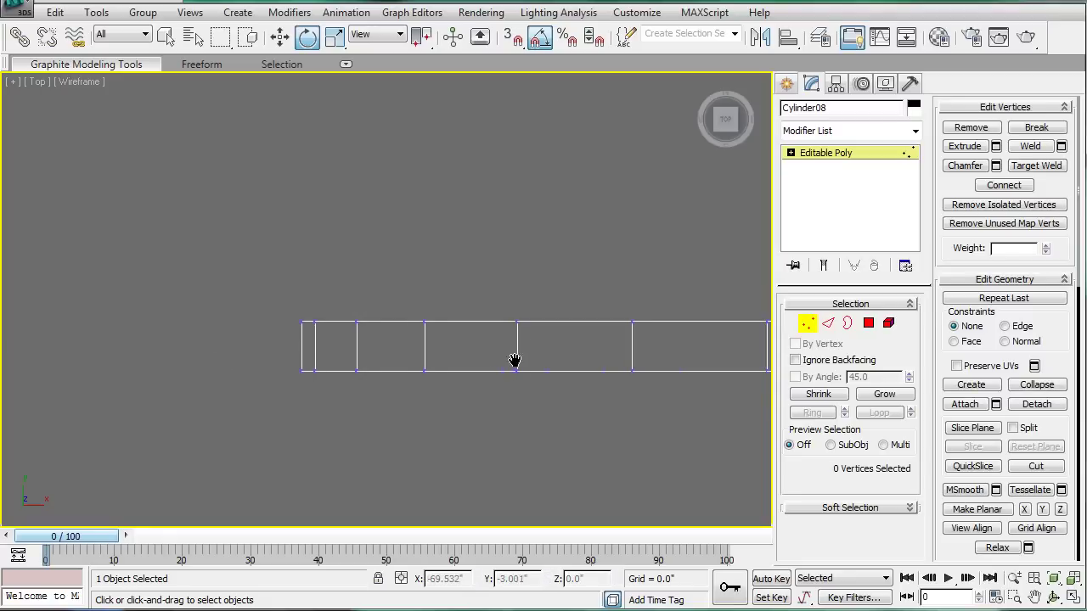
Inspect the cleaned side wall in Perspective and the inset edge against the reference image in the Front view
middle_drag(514, 361, 510, 363)
key(alt+w)
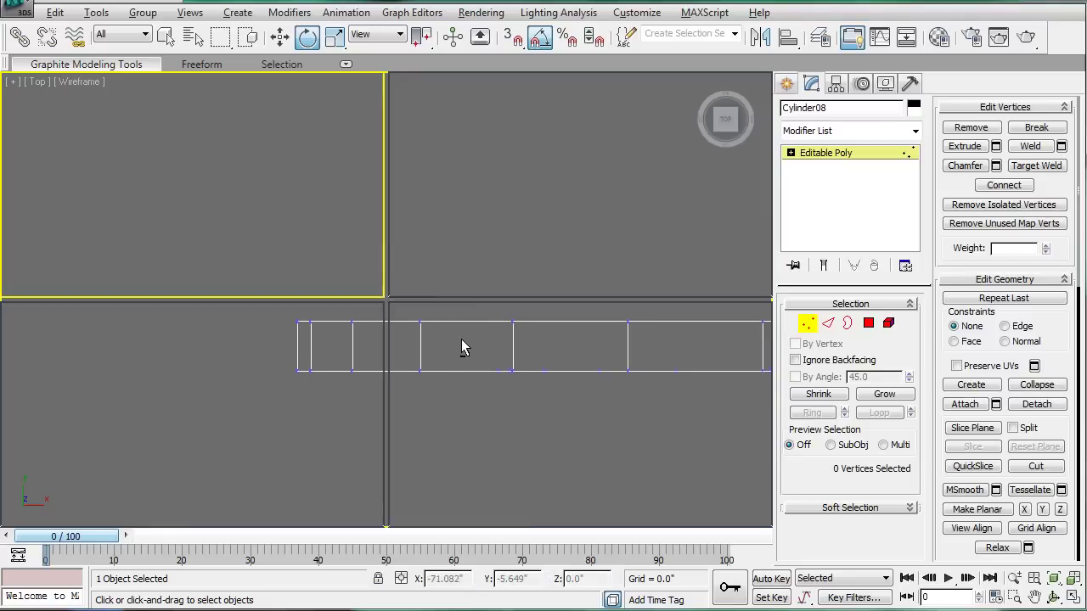
click(598, 403)
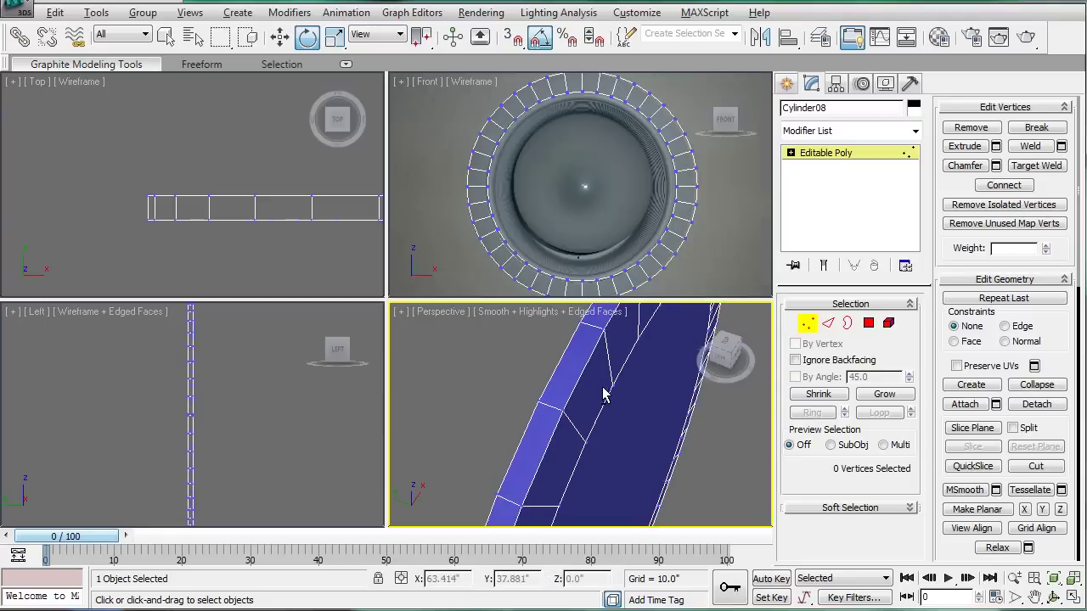
key(alt+w)
scroll(535, 393, up, 4)
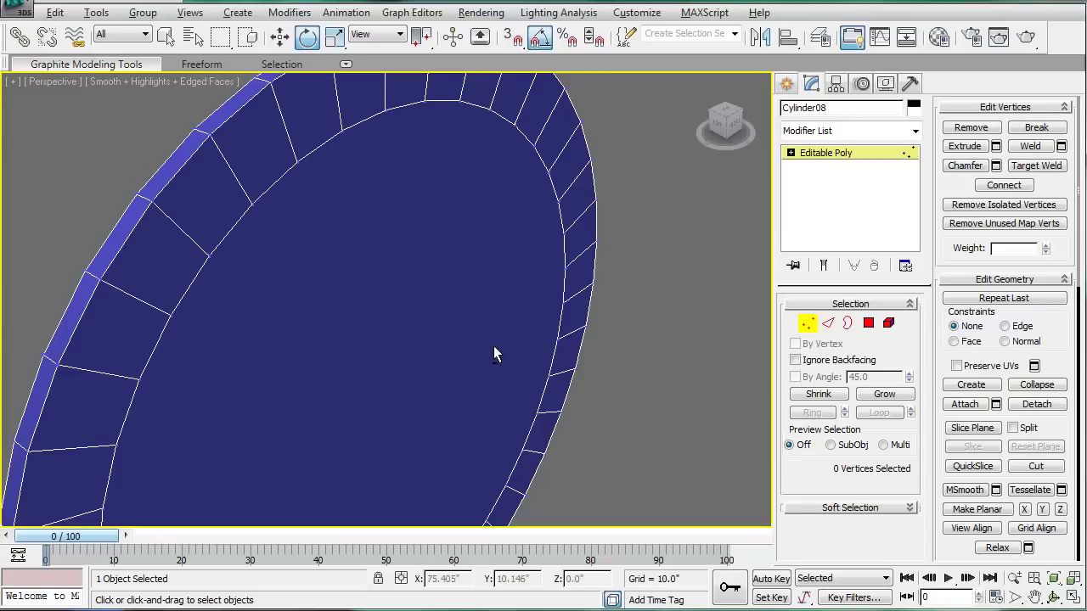
key(alt+w)
click(521, 174)
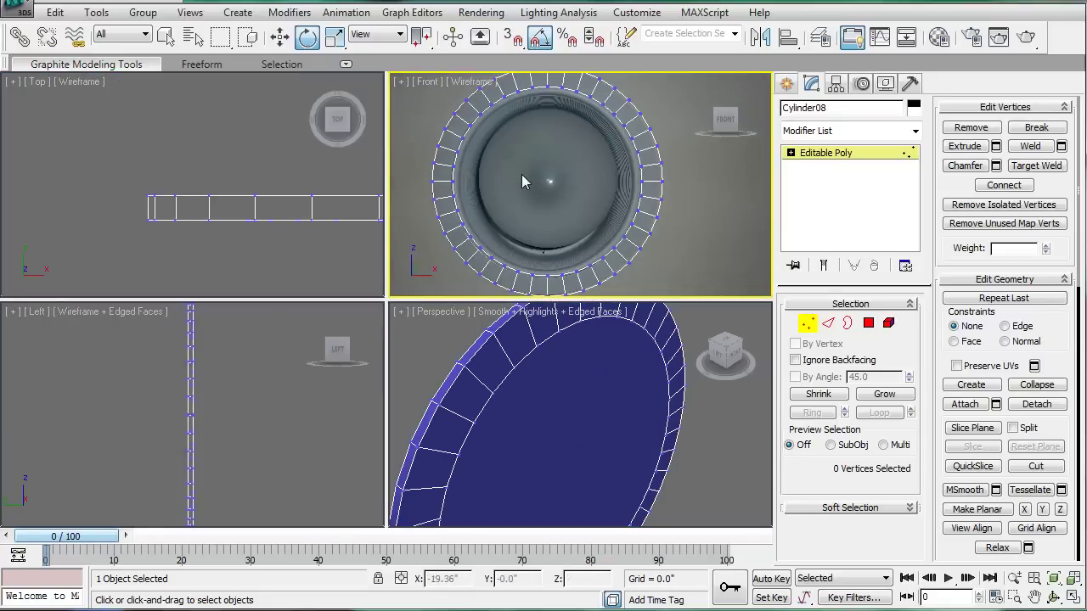
scroll(546, 230, up, 8)
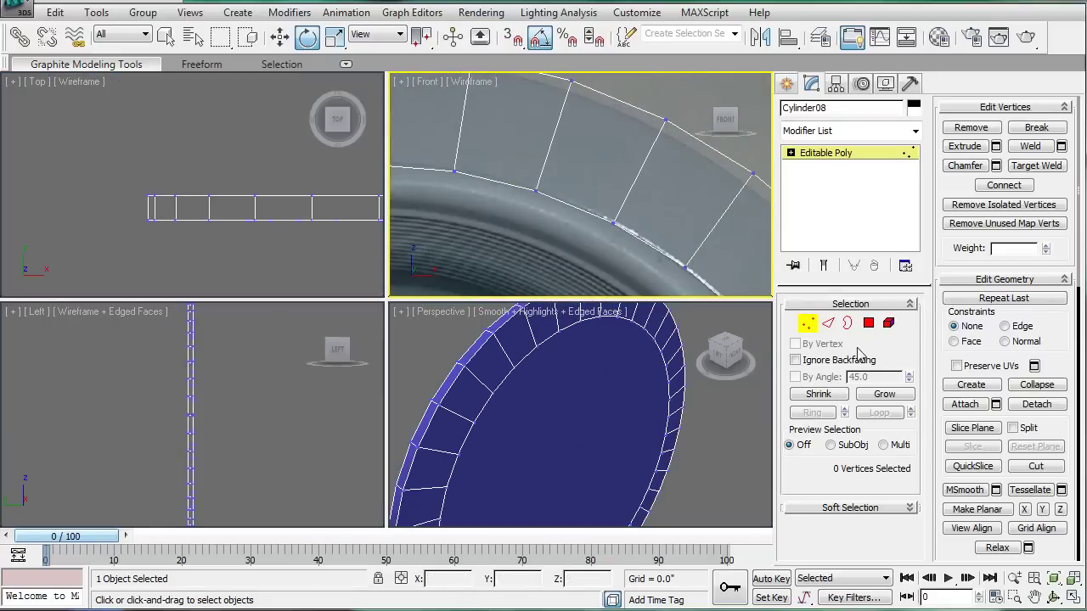
Select the inner polygon of the cylinder's front cap and show the selection as an outline so the reference image stays visible
click(868, 323)
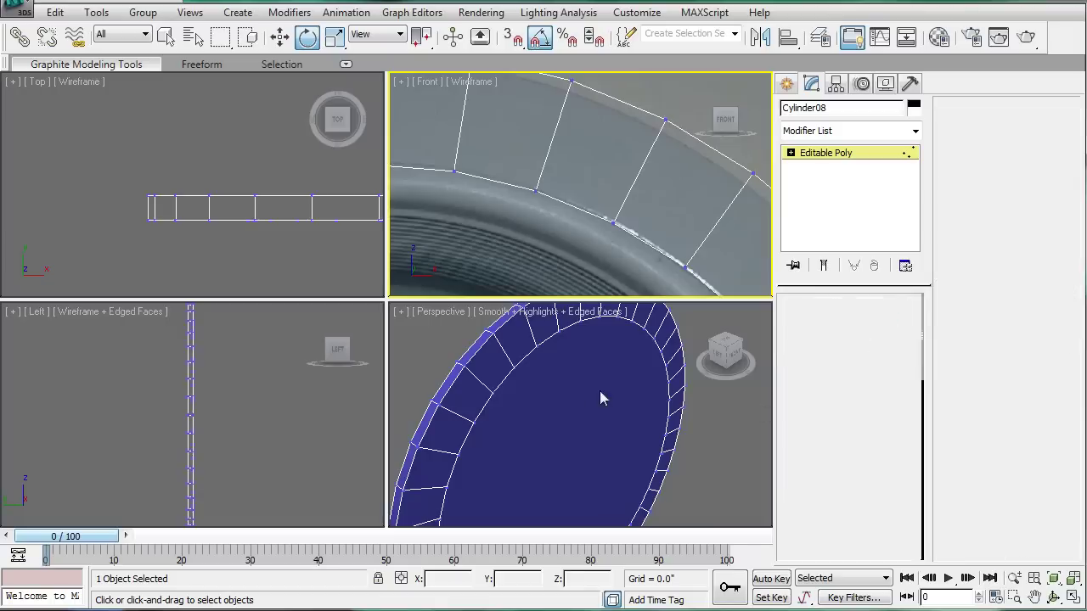
click(599, 399)
key(F2)
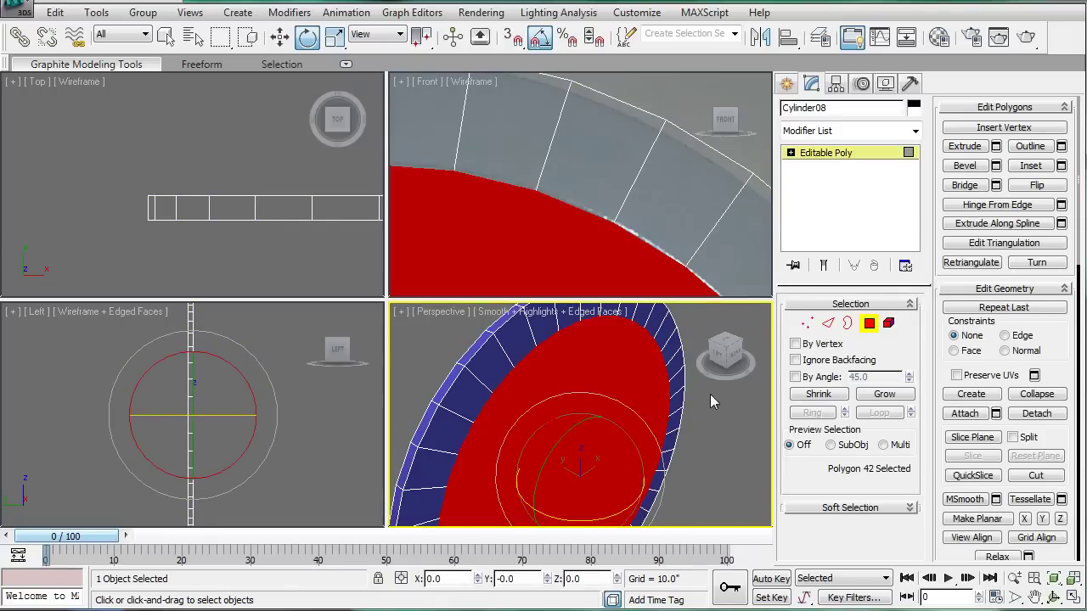
key(F2)
click(615, 261)
key(F2)
right_click(567, 392)
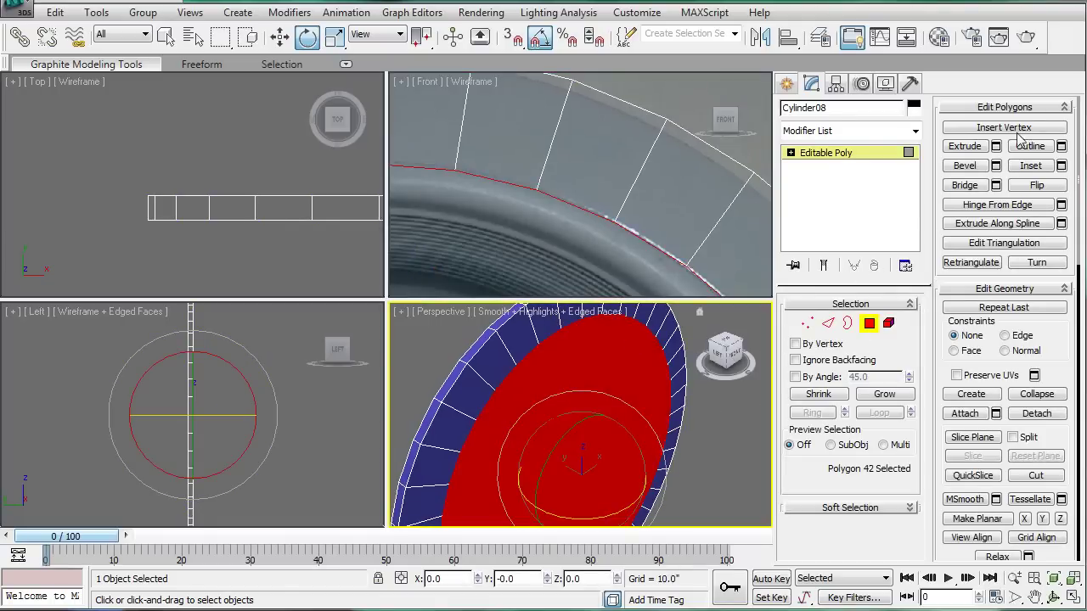
Bevel the selected cap polygon outward into a raised lip following the reference image, and inset it at the lip's inner edge
click(962, 168)
alt+middle_drag(584, 397, 614, 403)
mouse_move(601, 427)
mouse_down()
mouse_move(614, 412)
mouse_move(609, 435)
mouse_move(589, 444)
mouse_move(601, 467)
mouse_up()
click(1031, 167)
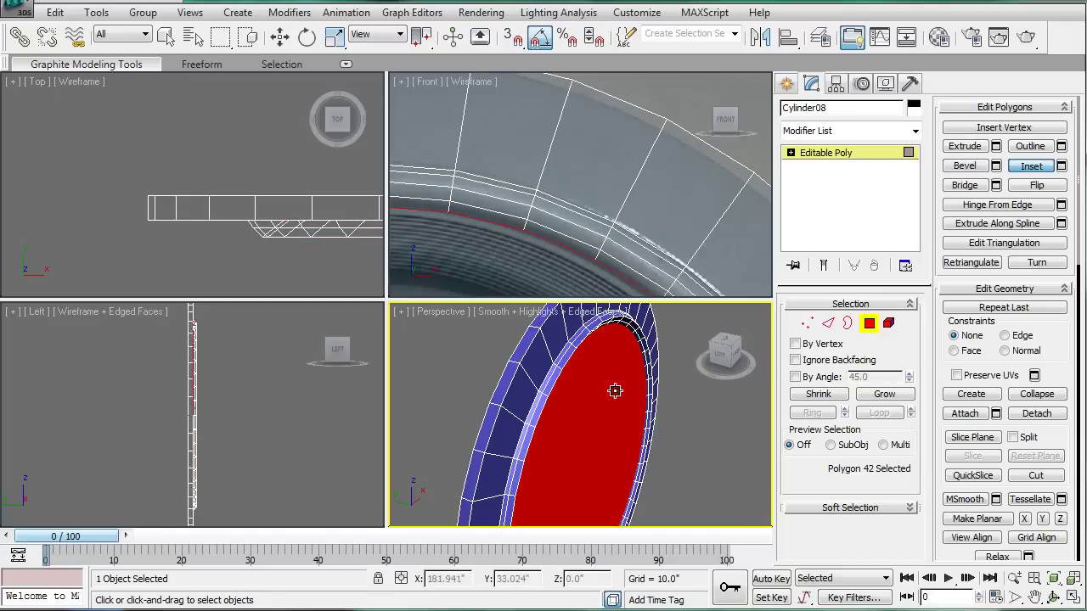
mouse_move(583, 424)
mouse_down()
mouse_move(590, 418)
mouse_move(574, 430)
mouse_move(590, 425)
mouse_move(585, 439)
mouse_move(584, 425)
mouse_up()
Compare the lip's edges with the reference image around the whole ring in the Front view
scroll(586, 278, down, 6)
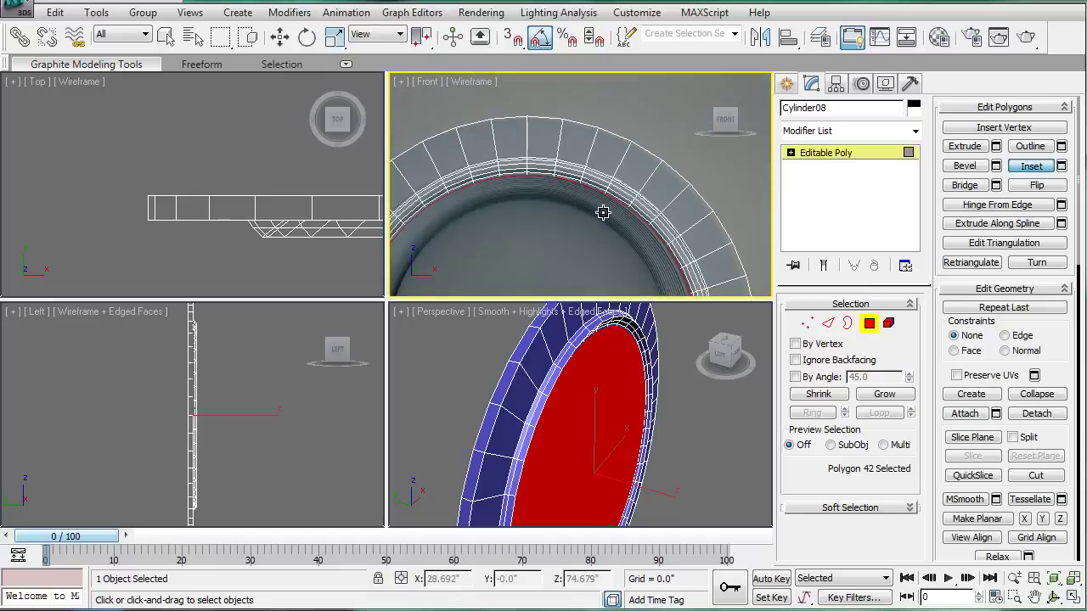
scroll(694, 154, up, 8)
middle_drag(694, 154, 555, 206)
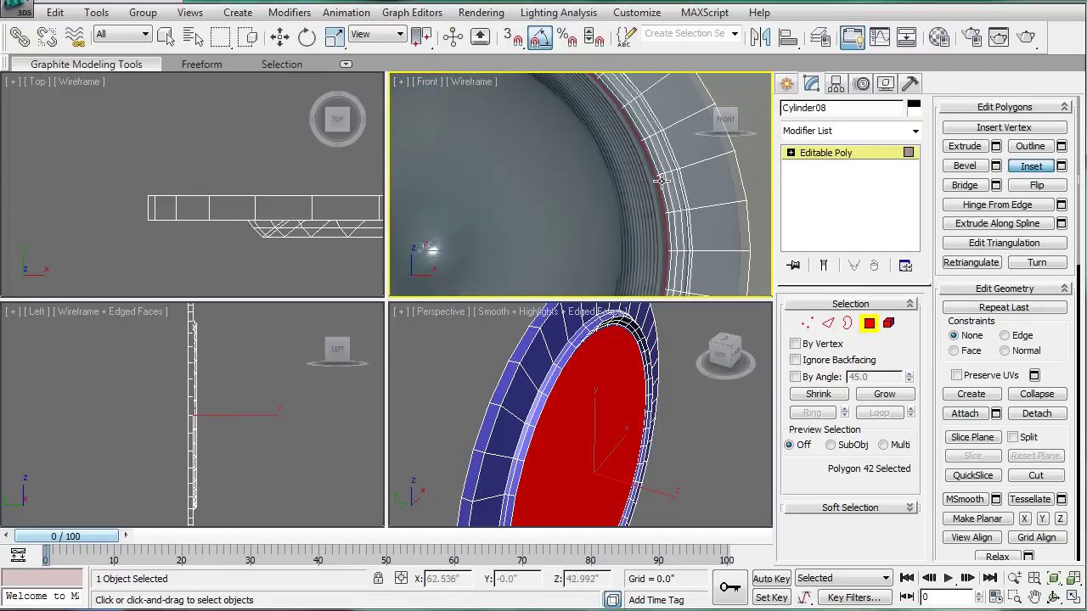
scroll(642, 188, down, 4)
scroll(628, 201, up, 8)
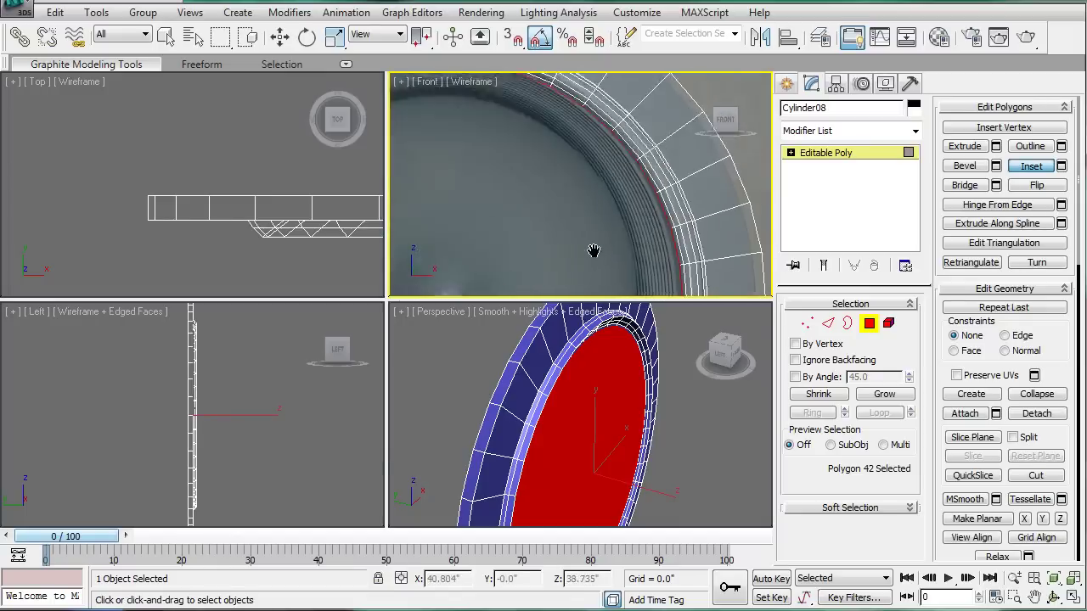
scroll(650, 228, down, 6)
scroll(541, 219, up, 3)
middle_drag(541, 219, 533, 162)
scroll(608, 212, up, 2)
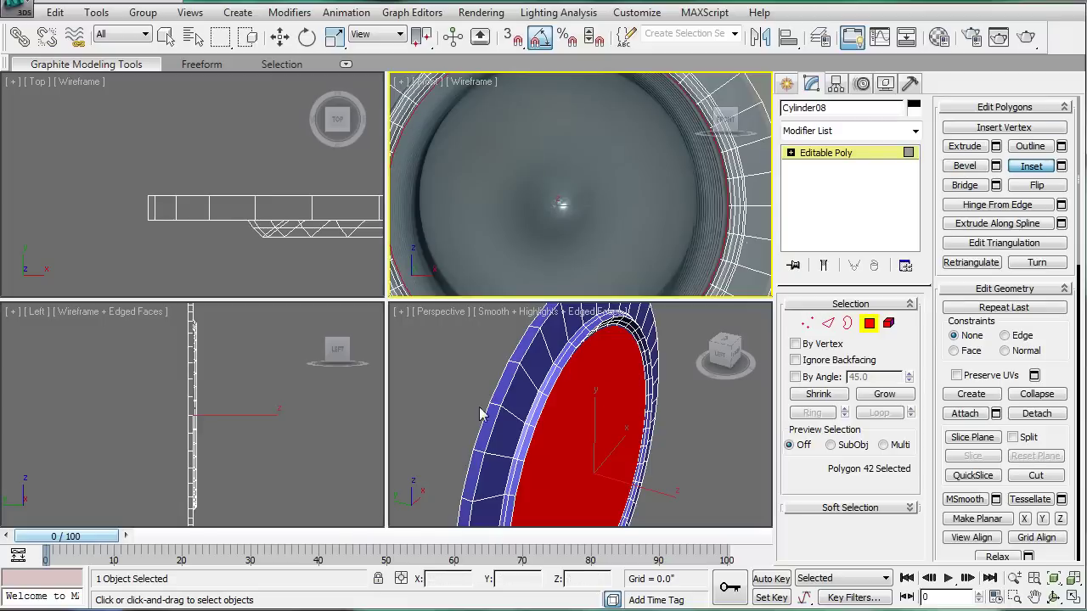
Delete the large cap polygon closing the back of the cylinder
scroll(621, 441, up, 5)
click(624, 383)
key(Delete)
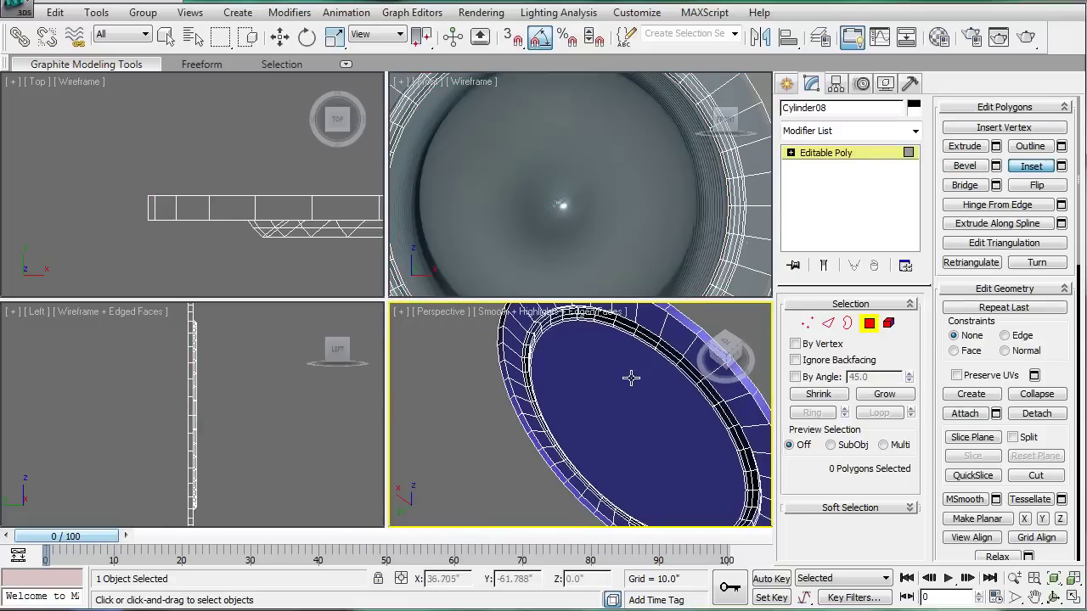
Bevel the front center polygon deep backward and narrow it to the reference's inner circle, forming a tapered recess
scroll(631, 378, down, 4)
alt+middle_drag(599, 365, 451, 328)
click(589, 413)
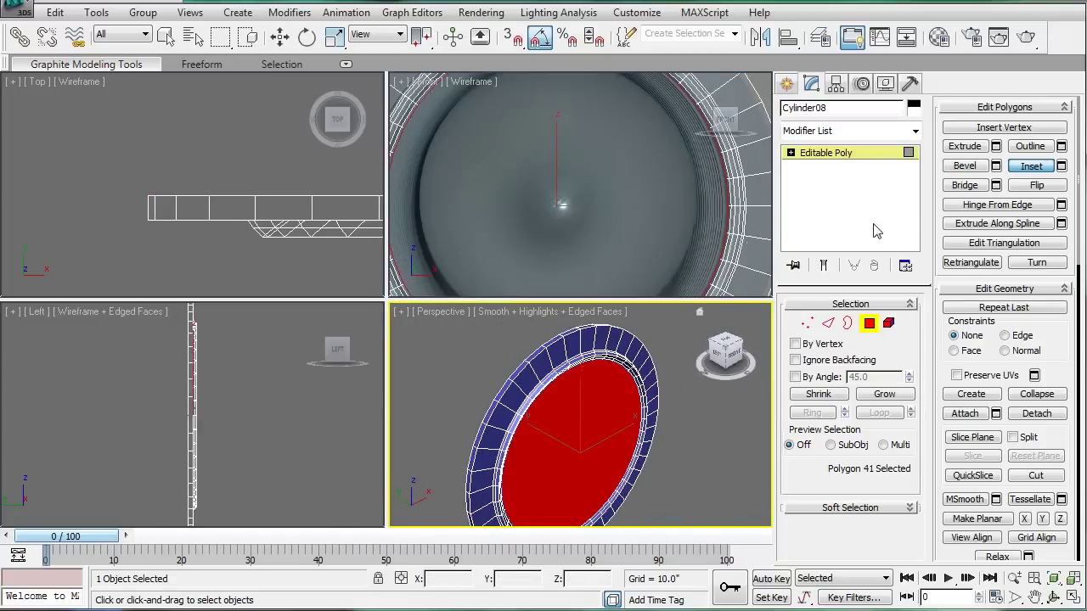
click(963, 168)
drag(567, 446, 553, 554)
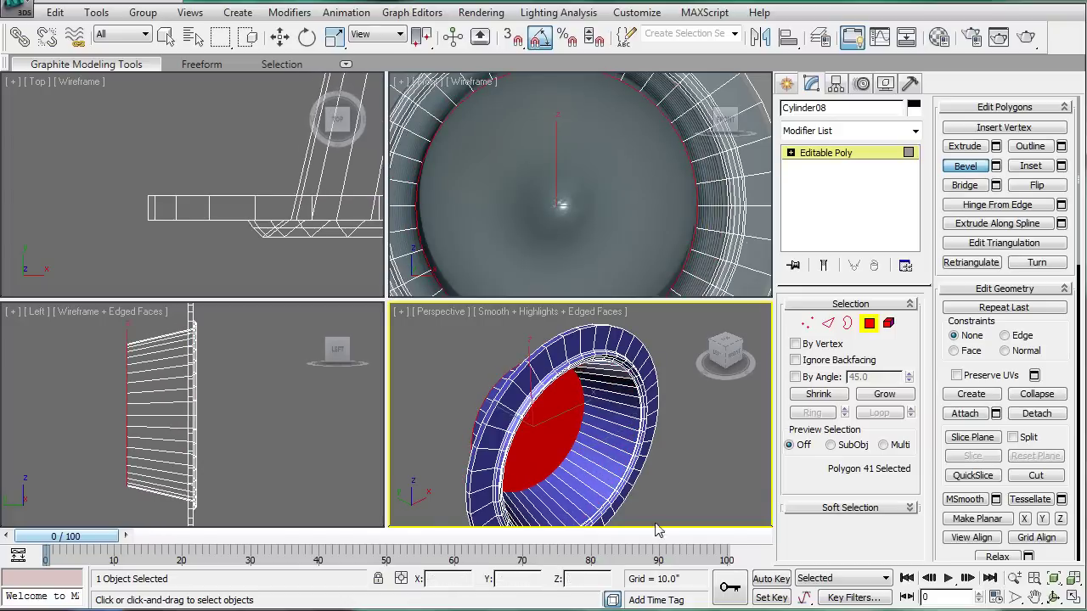
Select the ring of lengthwise edges on the recess wall and connect them with 9 segments
scroll(671, 414, up, 3)
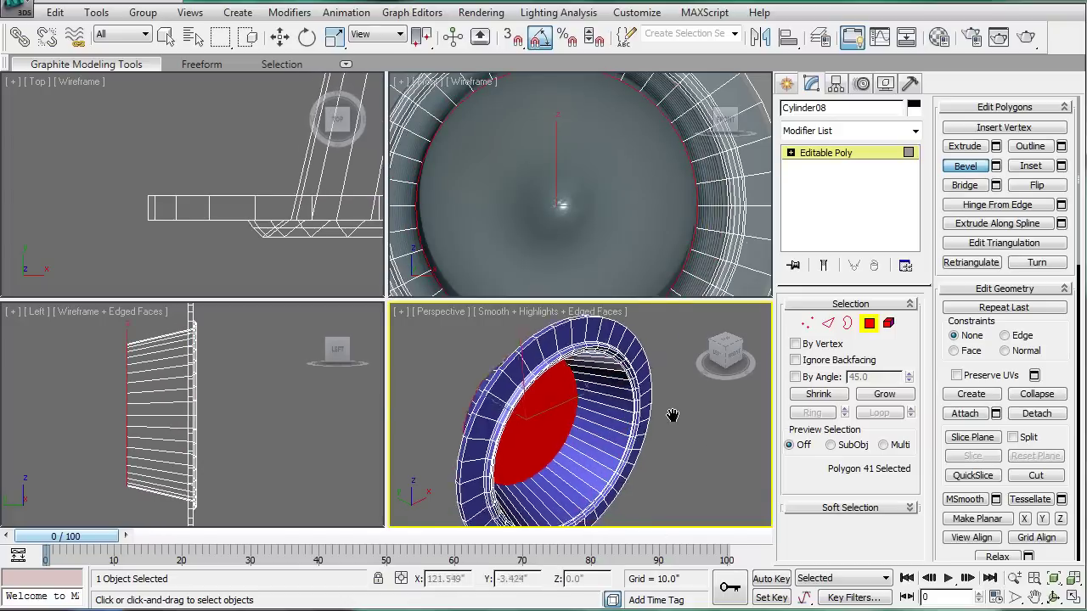
click(826, 326)
click(635, 393)
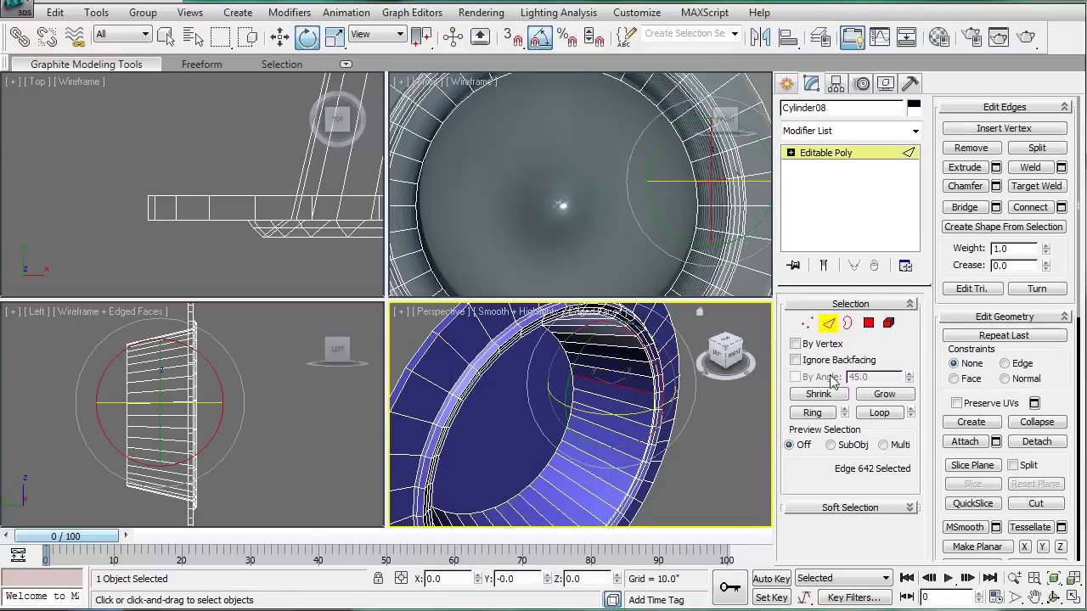
click(813, 412)
click(1061, 207)
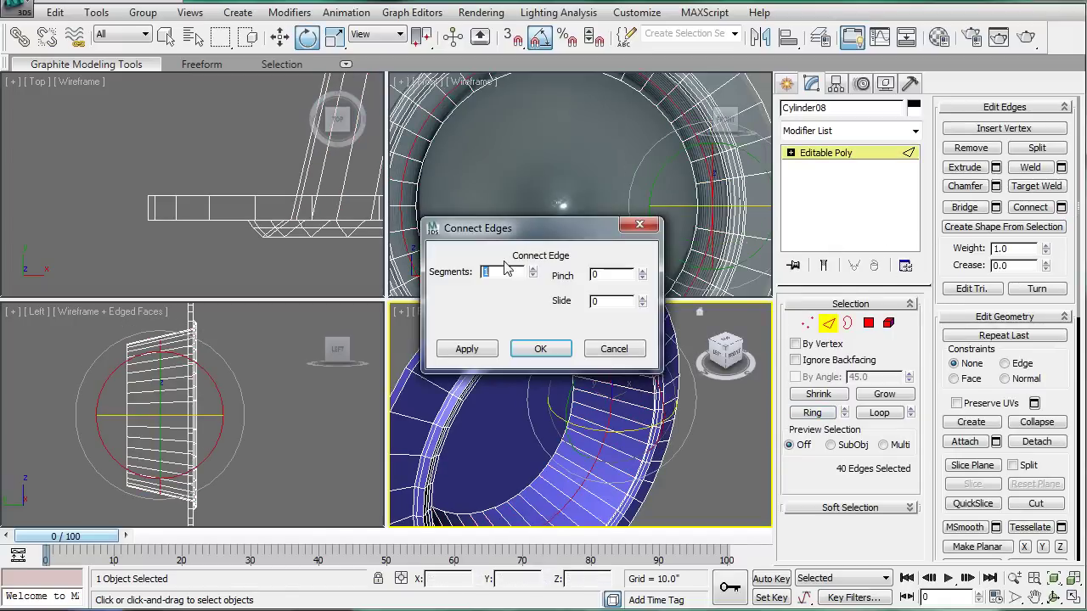
mouse_move(533, 272)
mouse_down()
mouse_move(528, 249)
mouse_move(526, 265)
mouse_up()
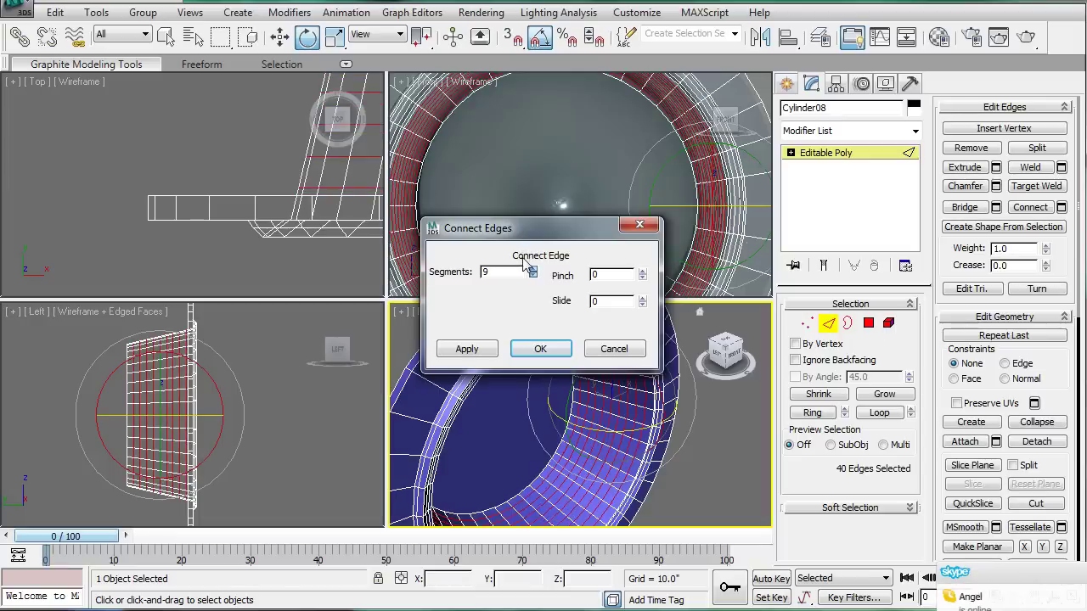
click(556, 357)
Chamfer the new edge loops slightly so each becomes a narrow band around the recess wall
click(996, 186)
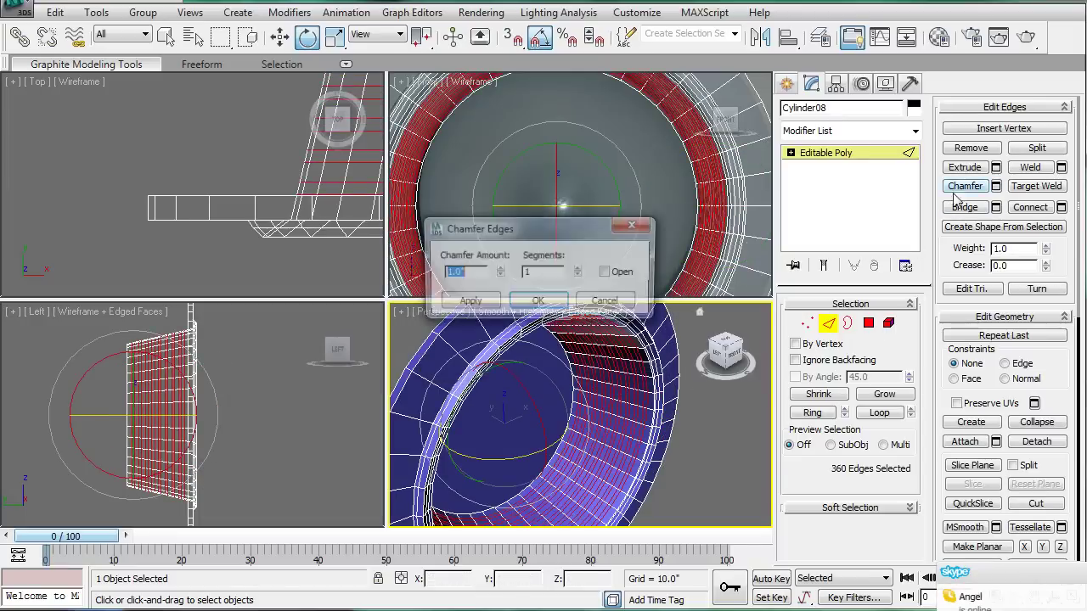
drag(499, 272, 515, 311)
click(538, 302)
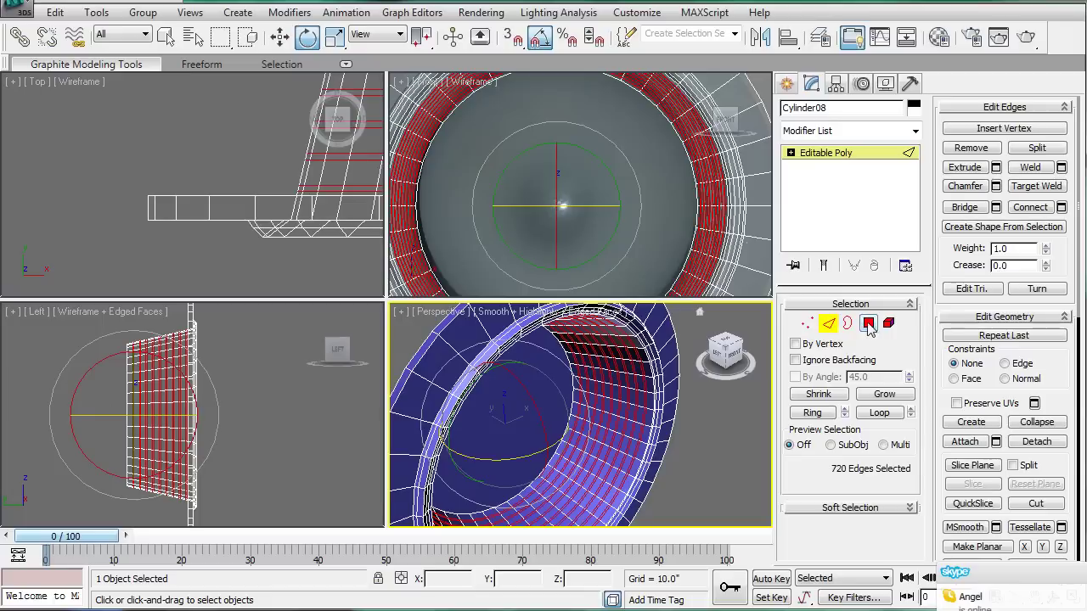
Convert the edge selection to polygons and deselect the wide bands in the Left view, keeping only the nine narrow chamfered bands selected
ctrl+click(871, 327)
middle_drag(194, 371, 205, 368)
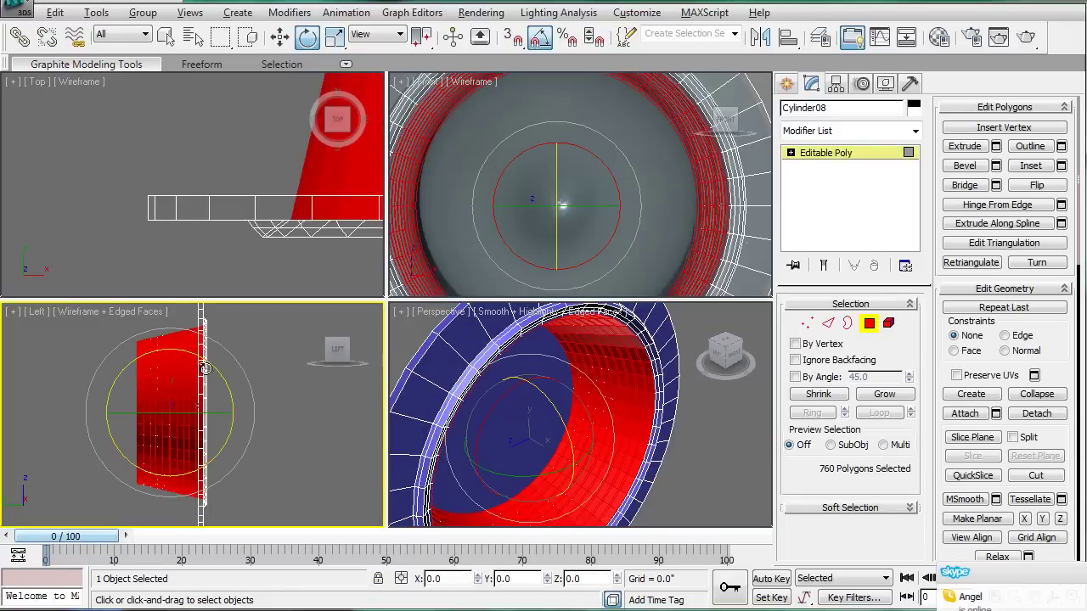
key(alt+w)
scroll(288, 320, up, 3)
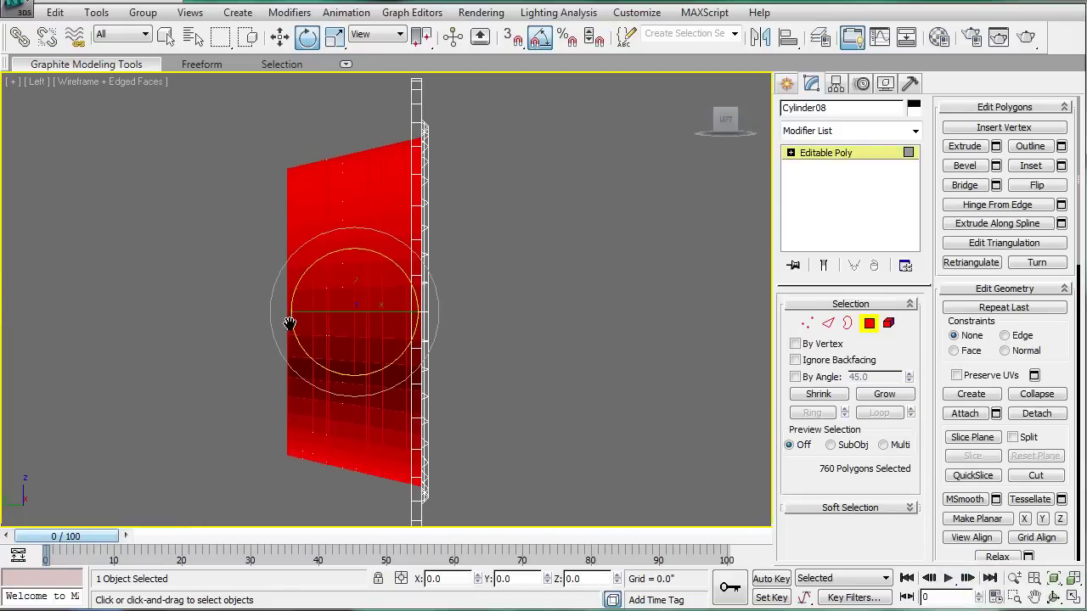
middle_drag(230, 146, 223, 126)
scroll(220, 132, down, 3)
alt+drag(290, 461, 294, 466)
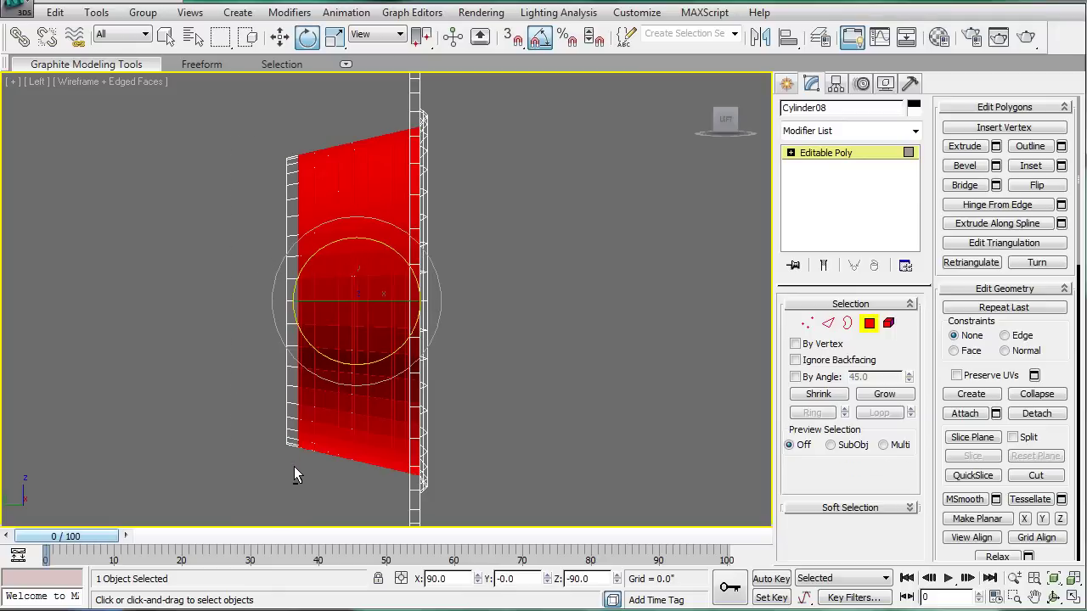
alt+drag(321, 501, 310, 491)
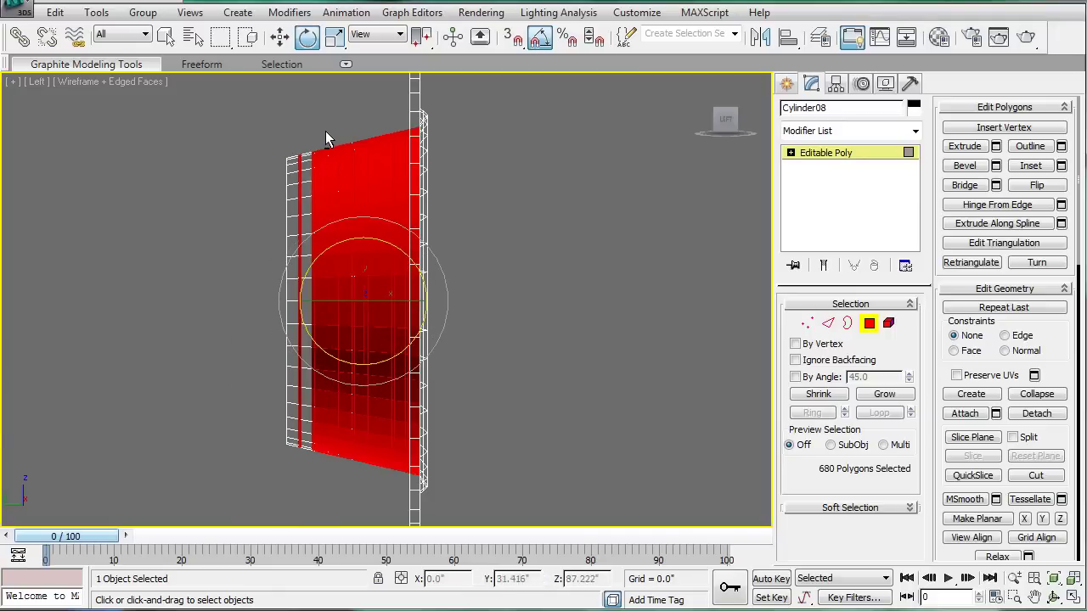
alt+drag(329, 472, 330, 439)
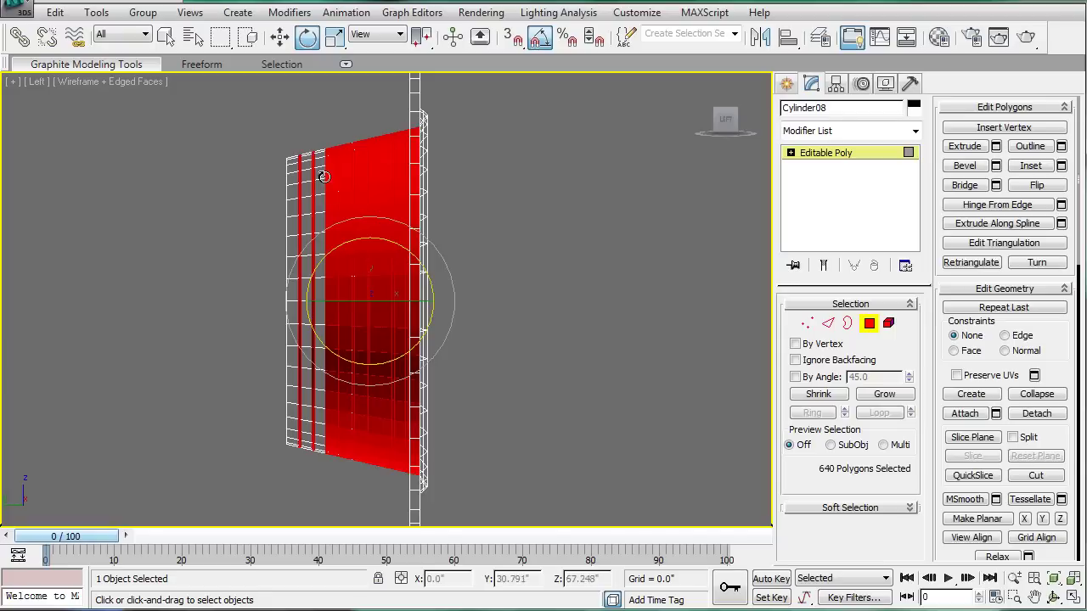
scroll(325, 195, up, 2)
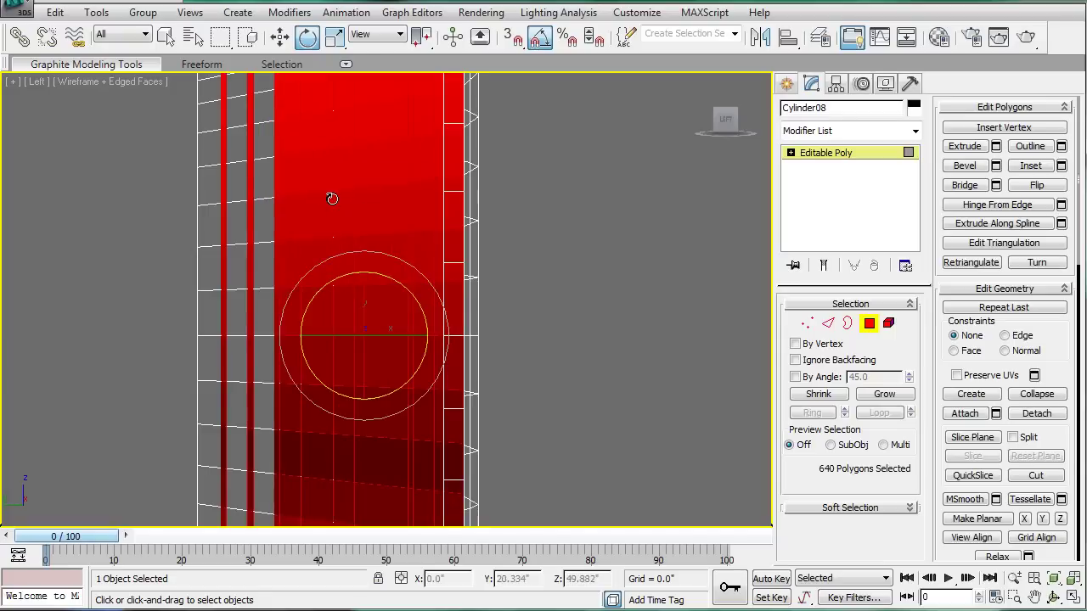
scroll(327, 195, down, 1)
middle_drag(298, 153, 296, 107)
scroll(297, 107, down, 2)
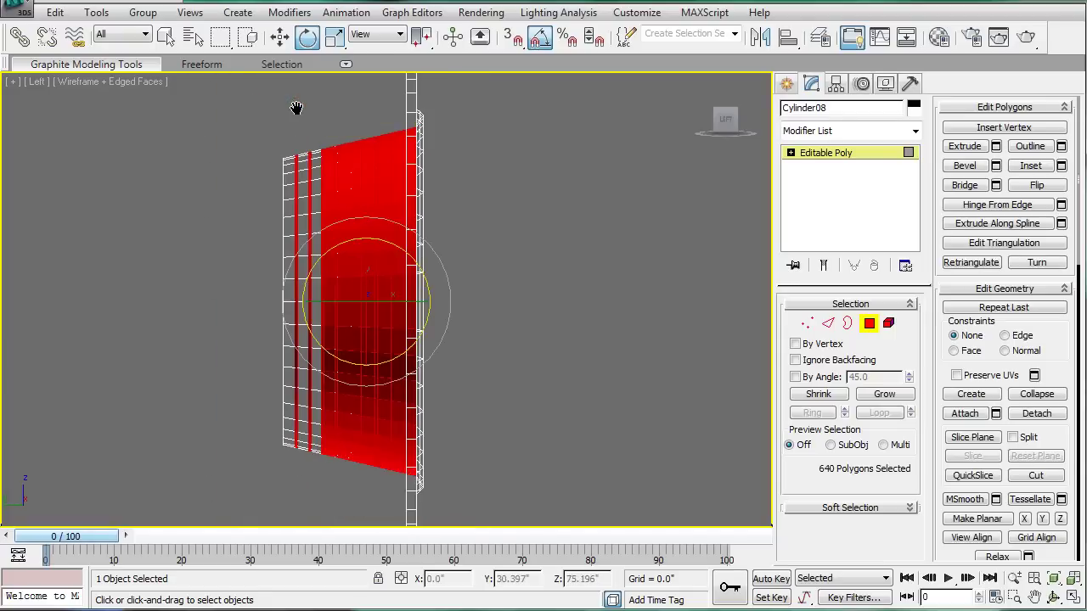
alt+drag(328, 132, 385, 531)
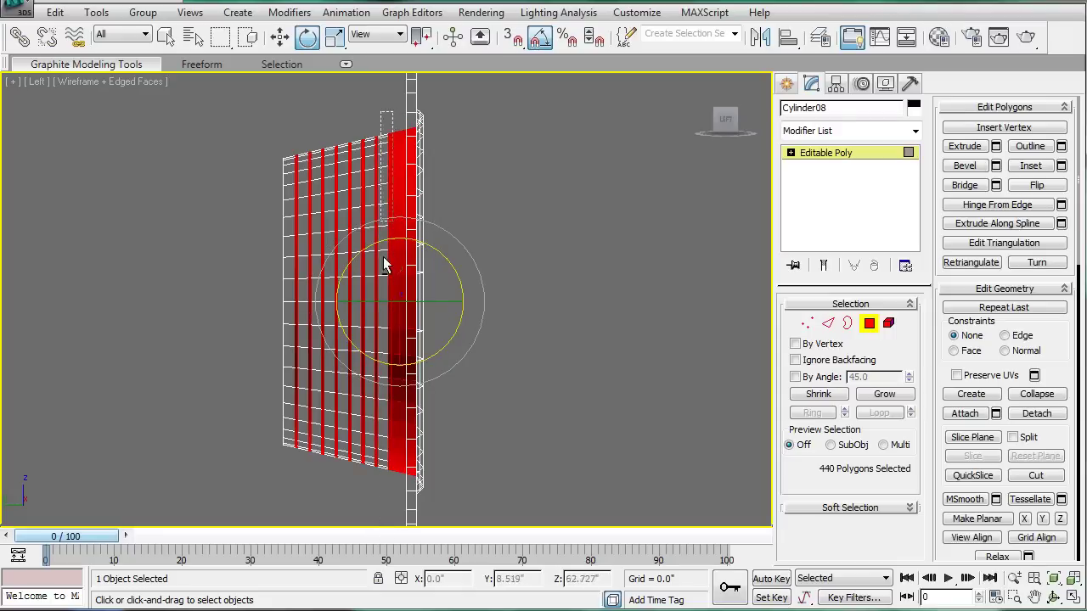
alt+drag(402, 512, 406, 466)
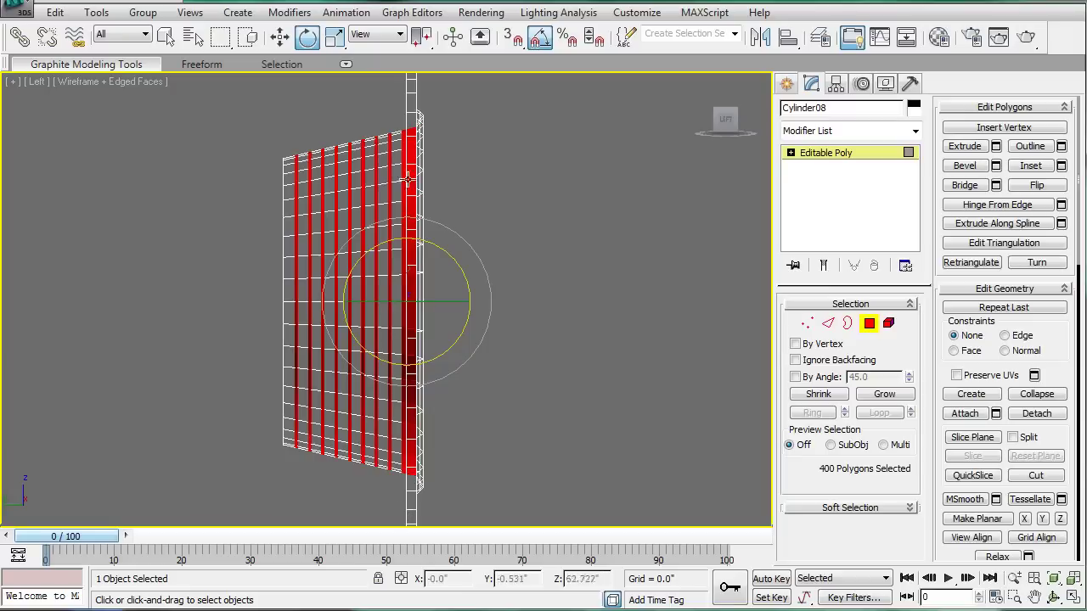
scroll(390, 106, down, 2)
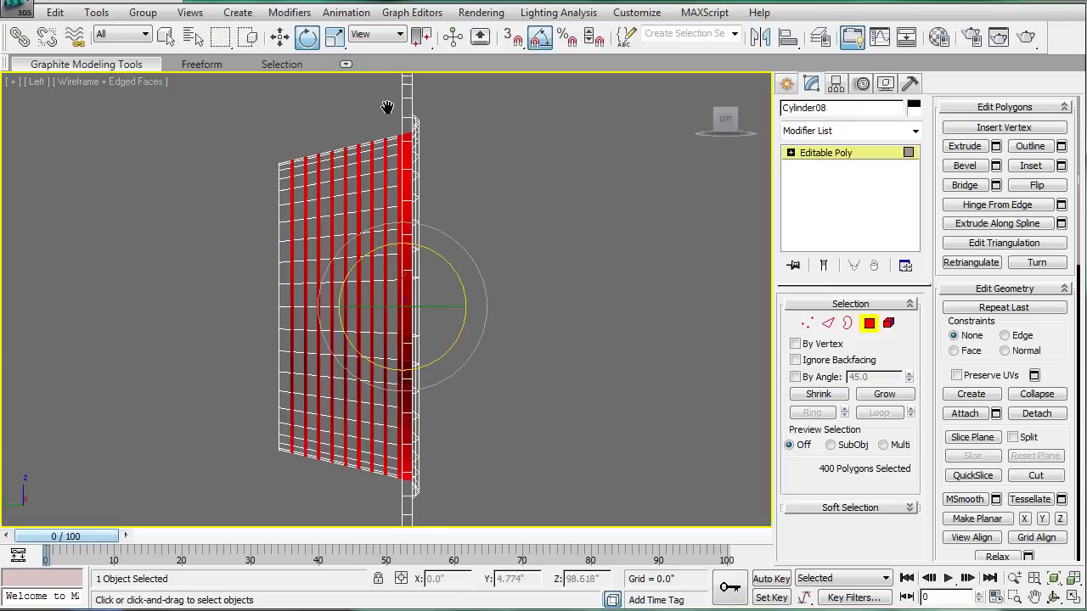
alt+drag(396, 549, 400, 537)
scroll(447, 322, up, 2)
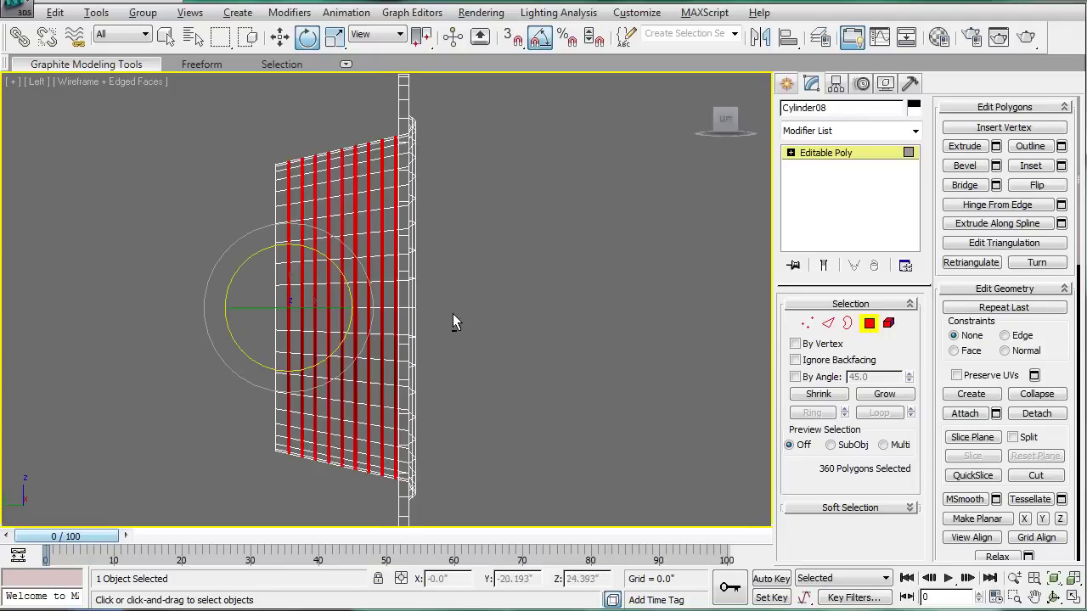
Extrude the selected narrow bands on the recess wall by Local Normal with a height of 1.404"
key(alt+w)
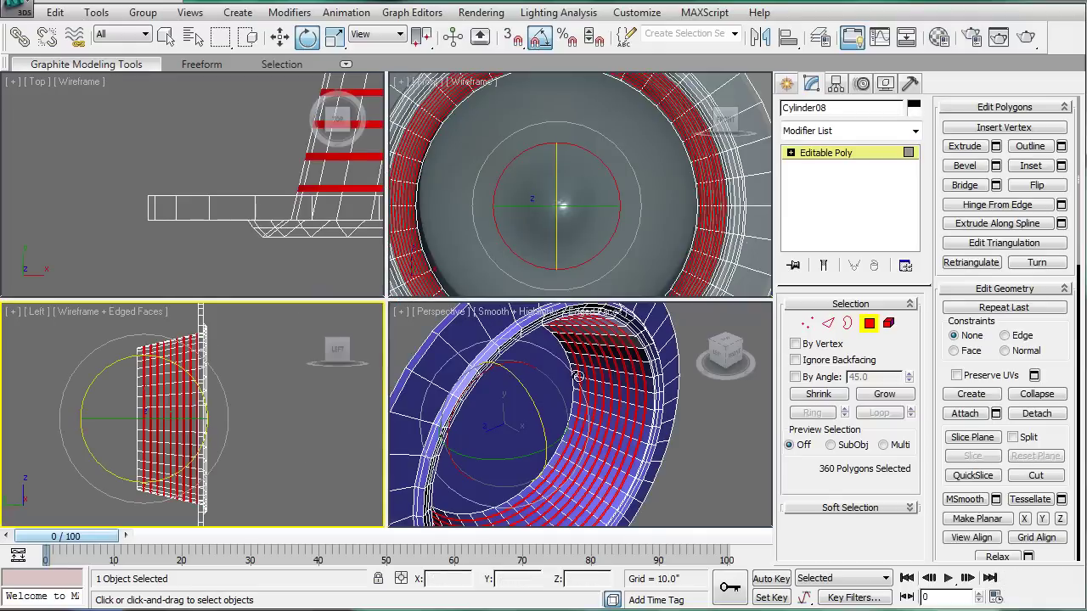
right_click(578, 375)
click(997, 147)
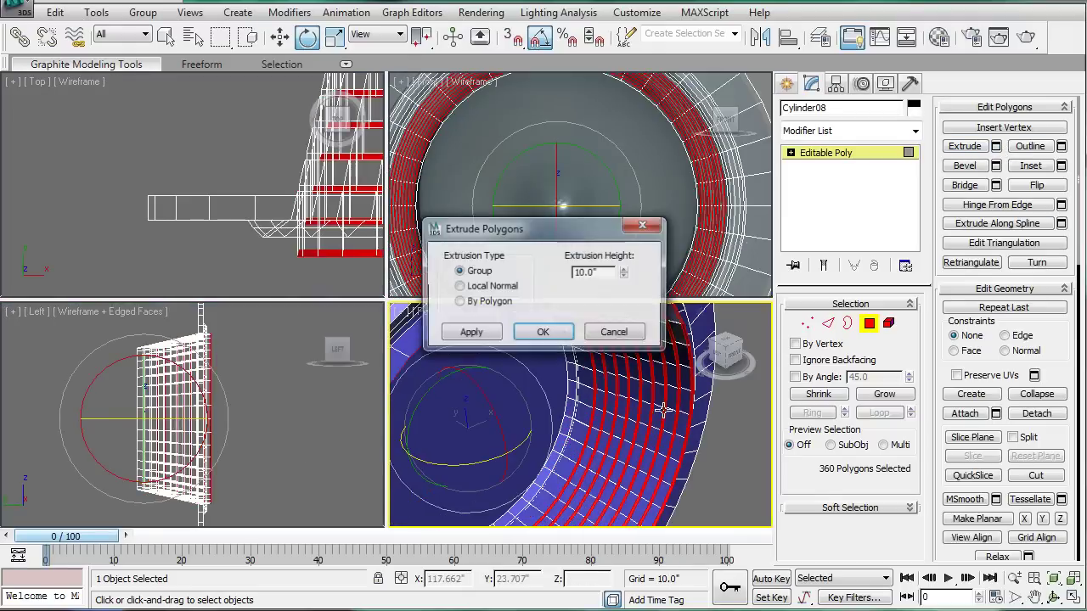
click(459, 287)
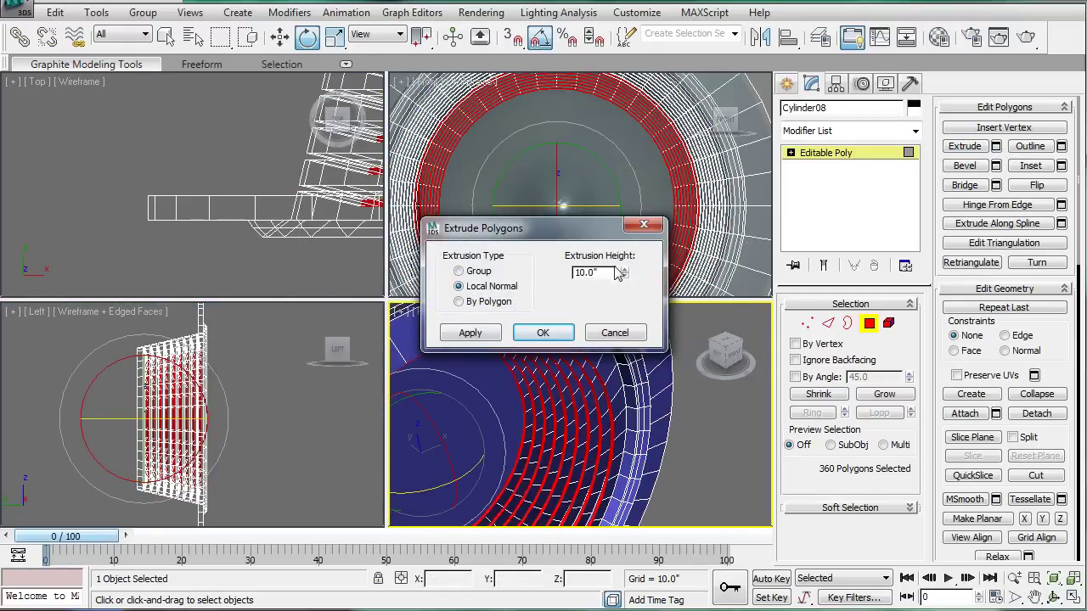
drag(626, 276, 615, 243)
alt+middle_drag(597, 374, 586, 436)
click(619, 295)
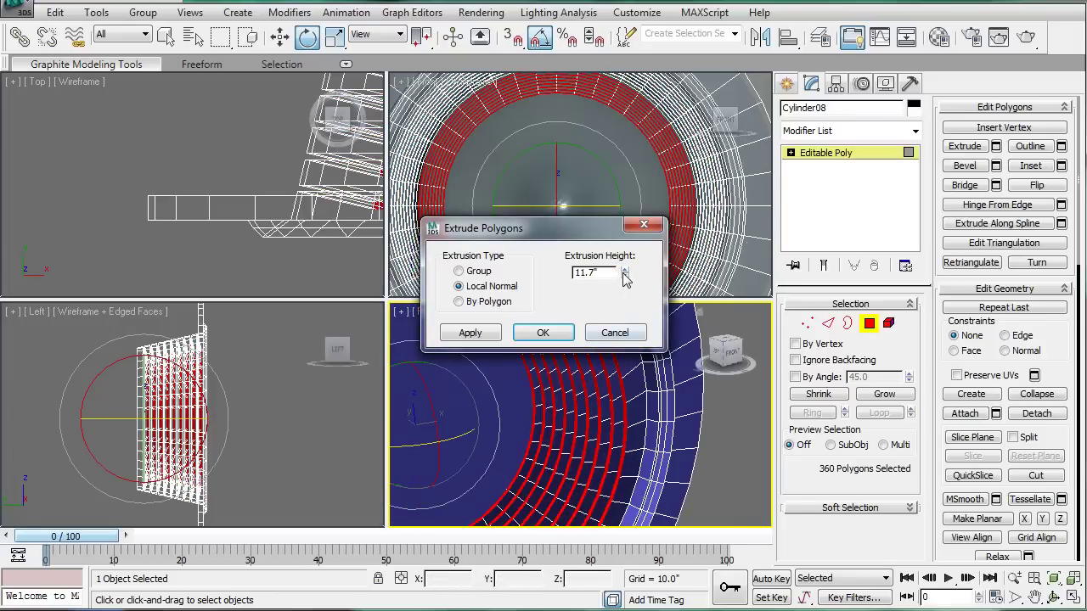
drag(624, 277, 625, 343)
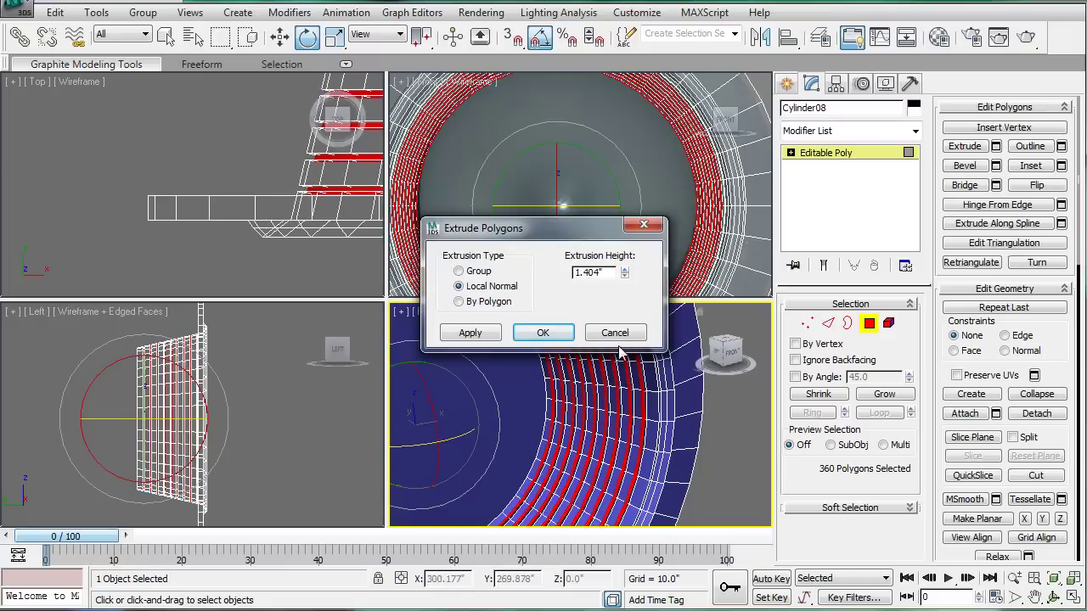
click(543, 332)
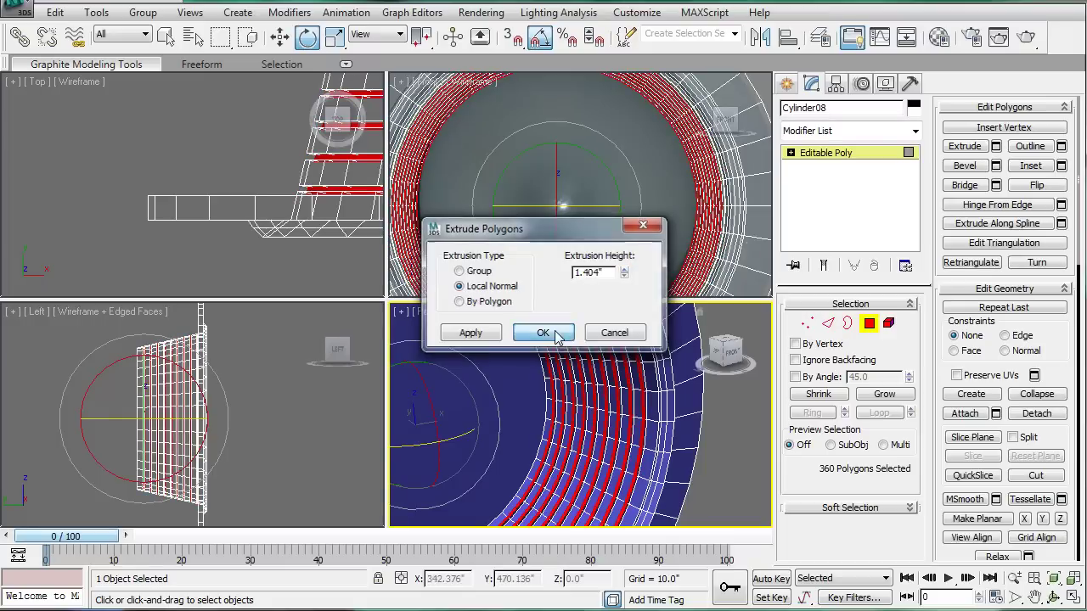
Examine the extruded ridges and the shading of the fixture in the Perspective view with edged faces hidden
click(711, 449)
scroll(574, 383, down, 4)
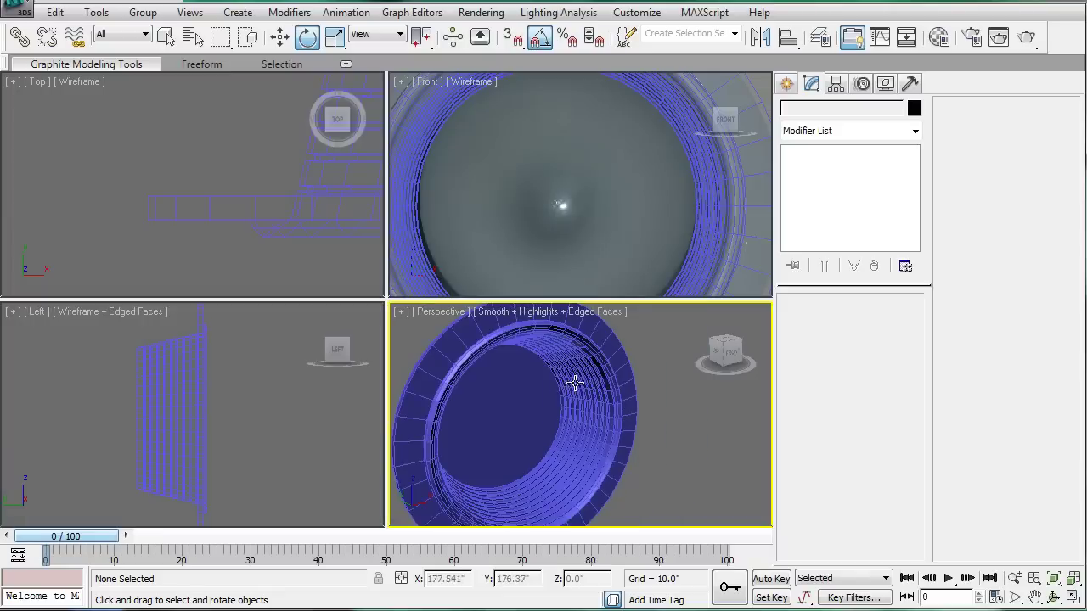
alt+middle_drag(575, 383, 617, 360)
key(F4)
click(617, 360)
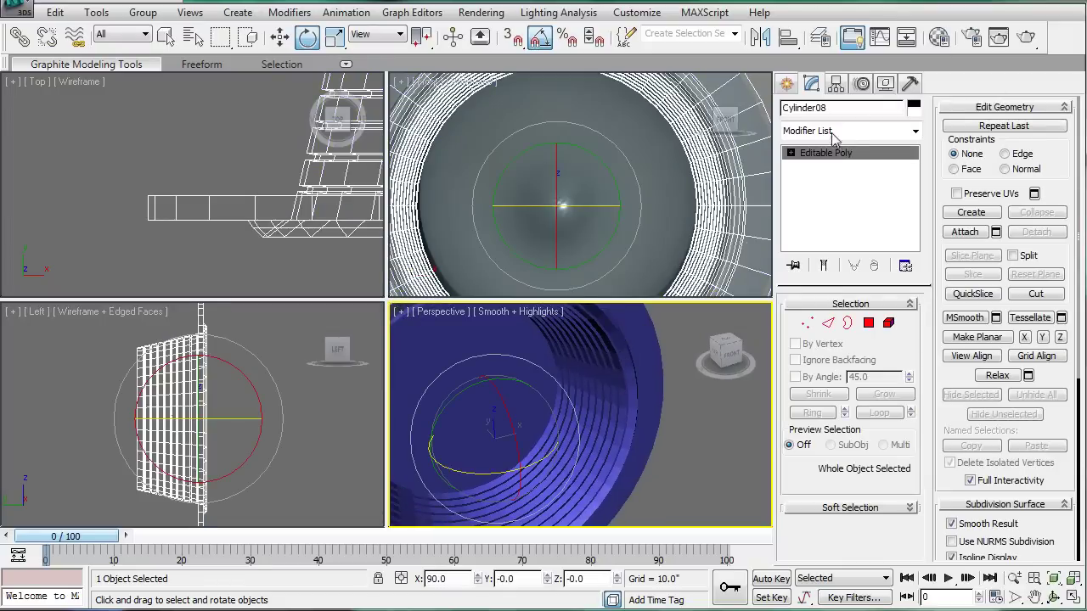
click(788, 84)
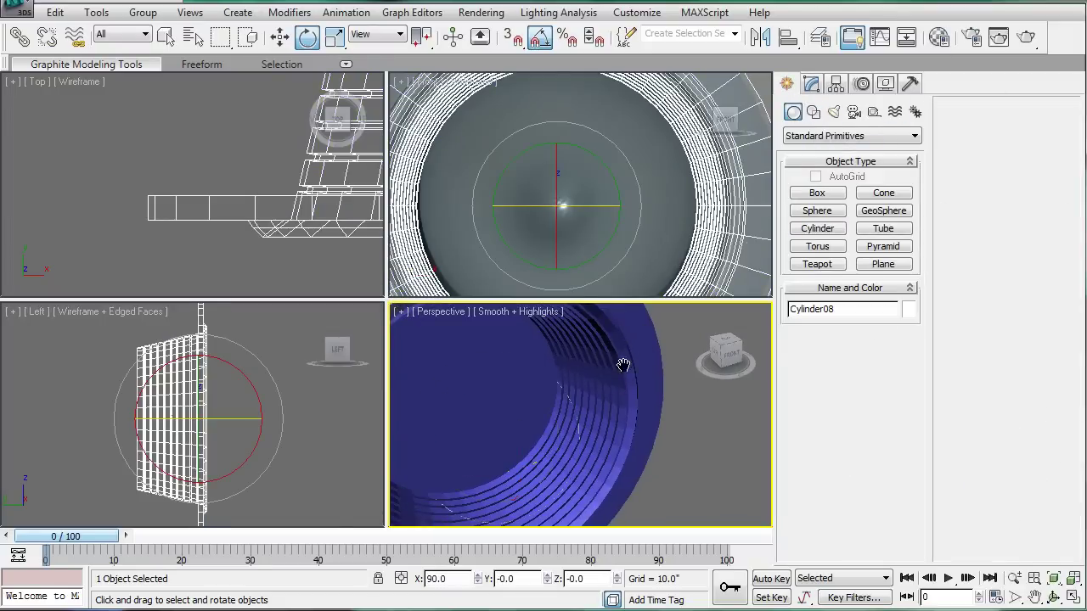
scroll(624, 365, down, 4)
alt+middle_drag(623, 365, 708, 372)
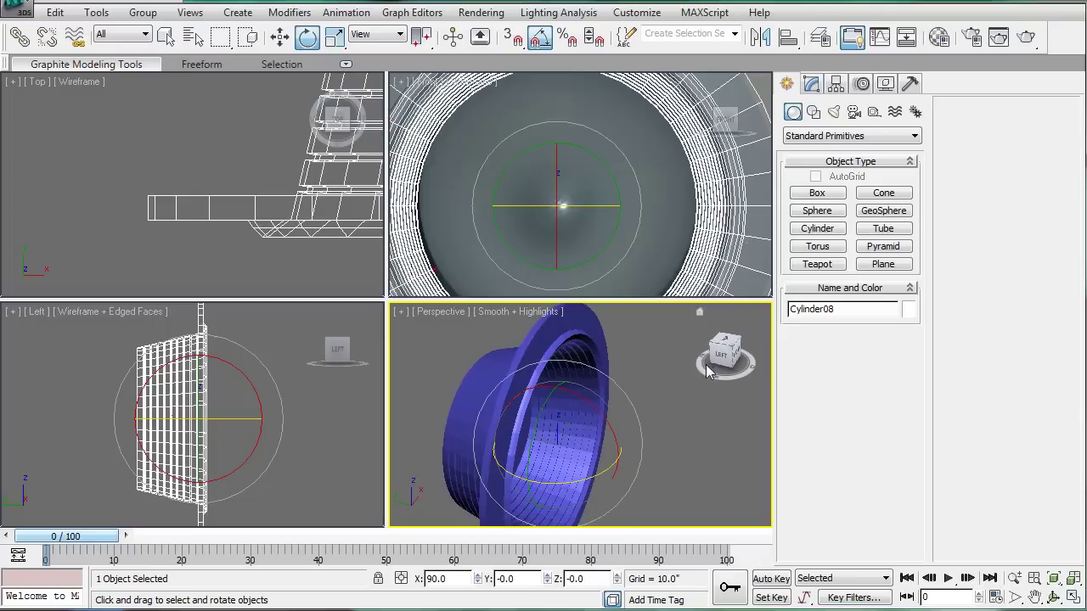
Add a Smooth modifier to the fixture and enable Auto Smooth
click(812, 84)
click(916, 129)
drag(915, 198, 921, 387)
click(815, 539)
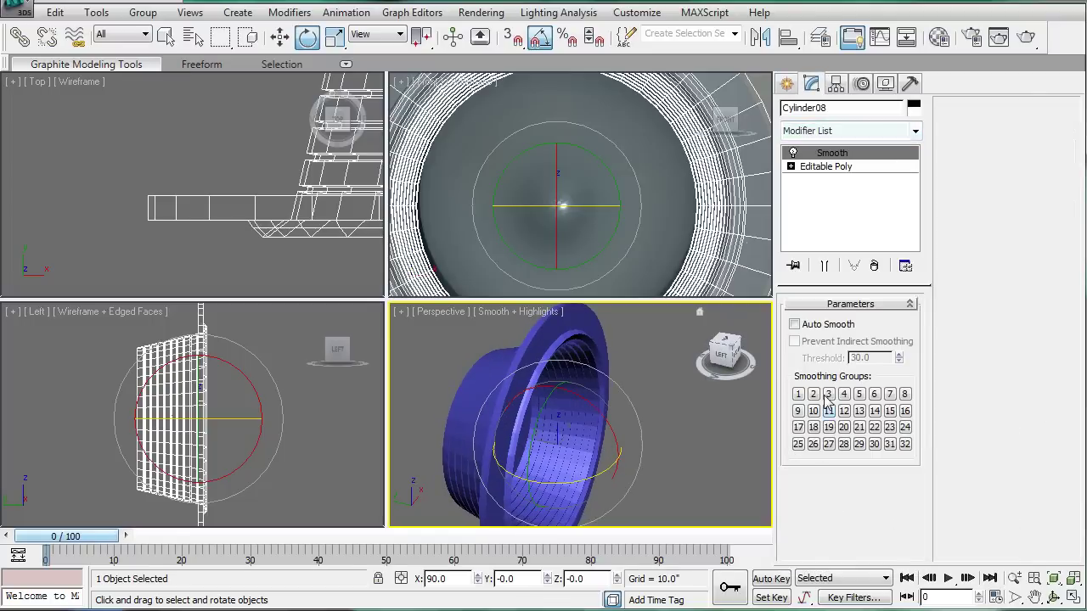
click(794, 323)
alt+middle_drag(674, 406, 611, 446)
scroll(626, 459, up, 5)
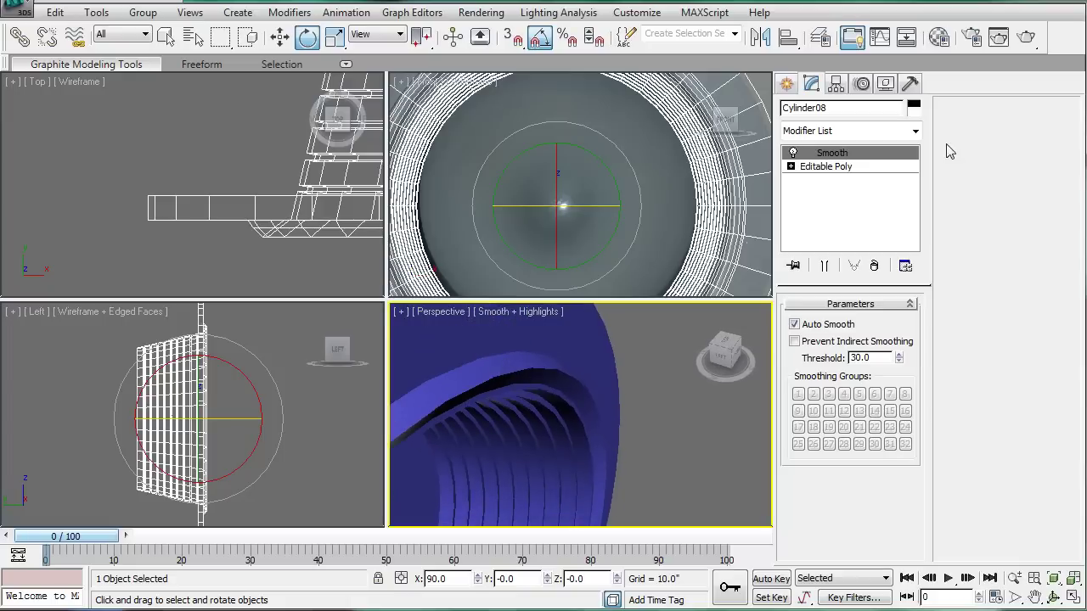
Chamfer the full edge loop on the raised rim by 1.15" with 3 segments, then return to the Smooth modifier level
click(840, 167)
key(F4)
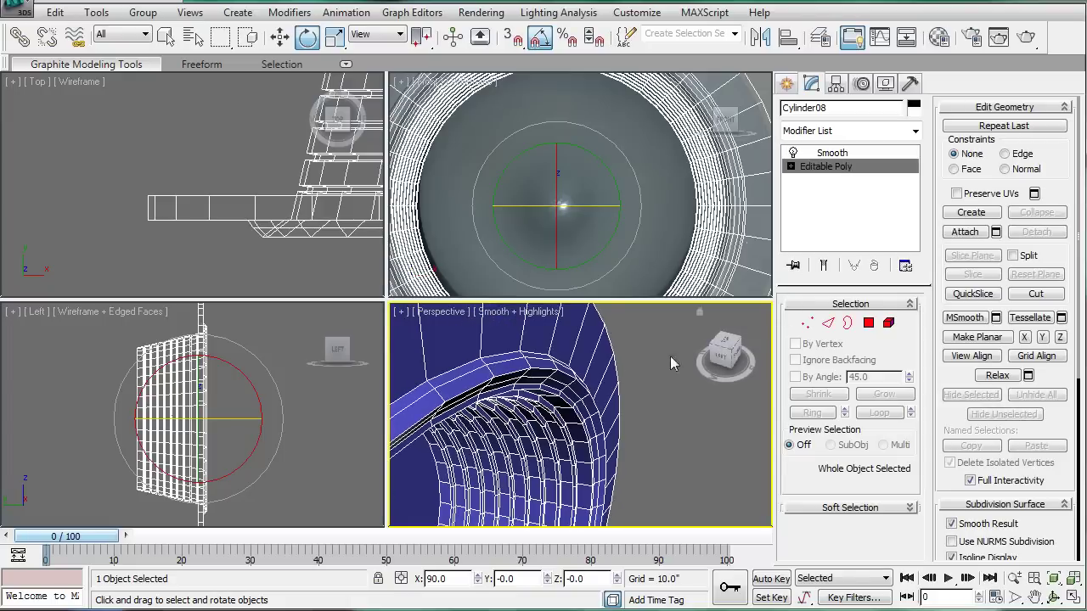
alt+middle_drag(613, 384, 640, 367)
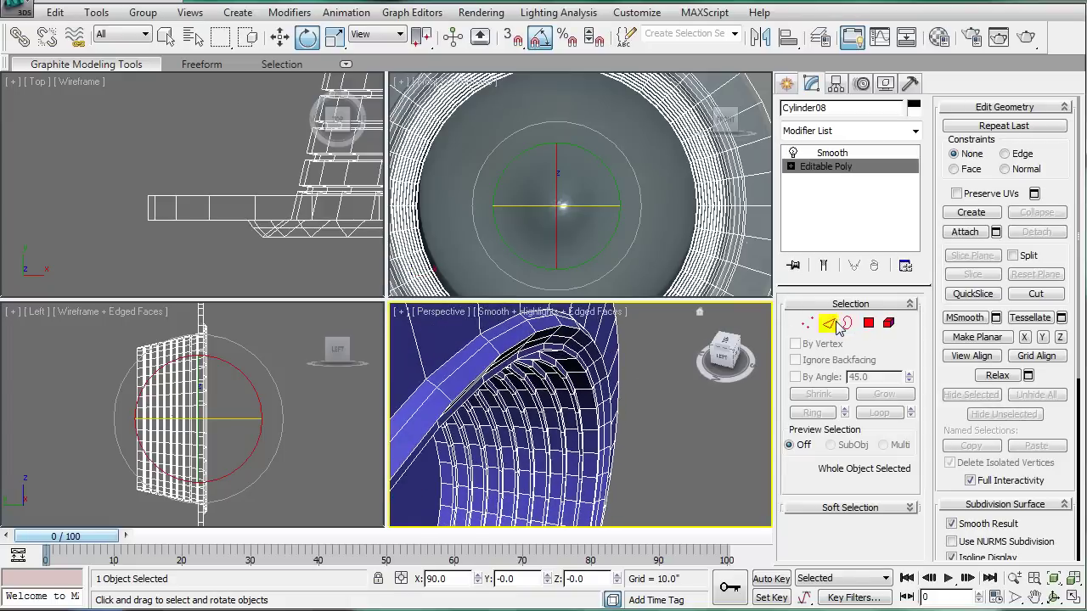
click(835, 324)
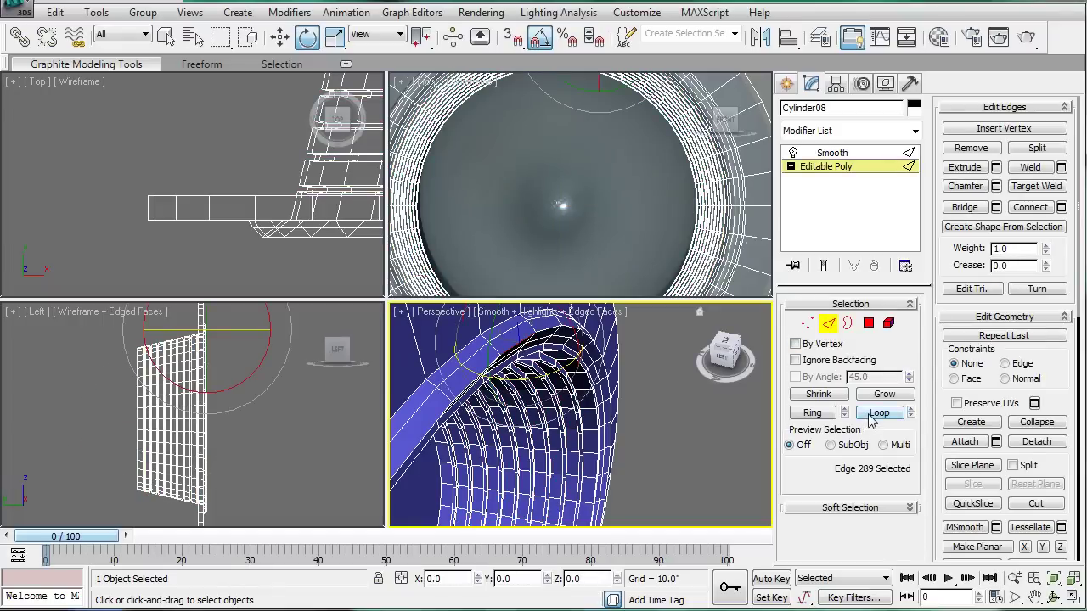
click(878, 414)
click(996, 186)
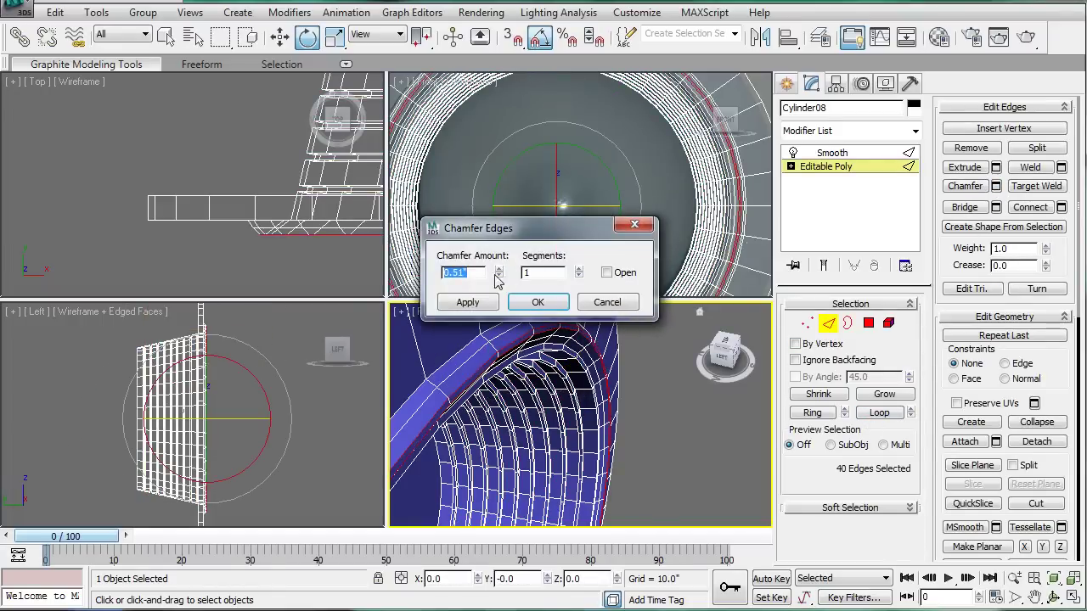
drag(502, 276, 498, 229)
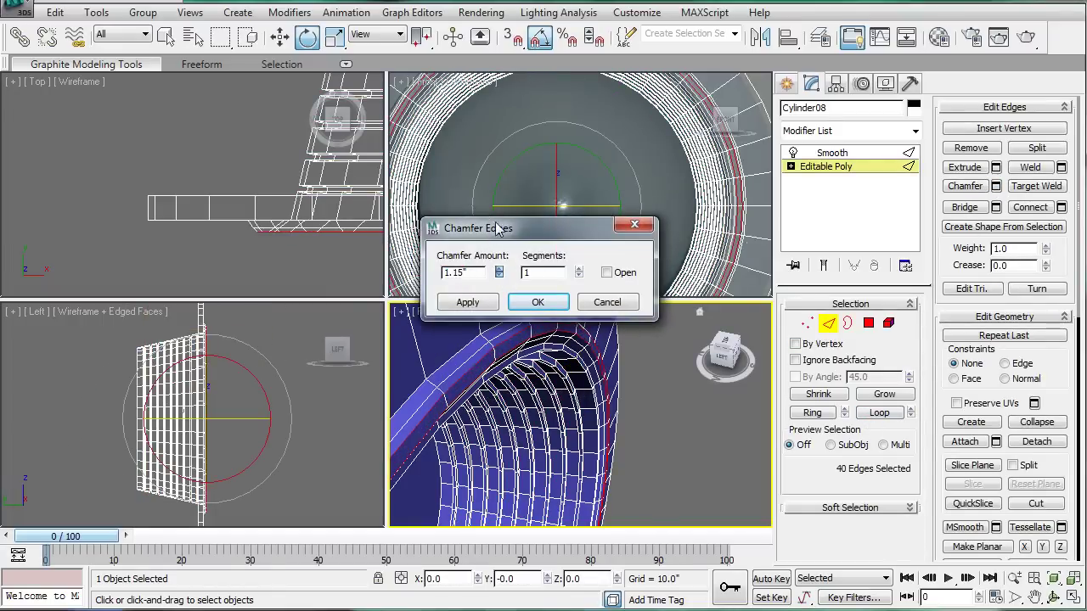
click(579, 269)
click(579, 269)
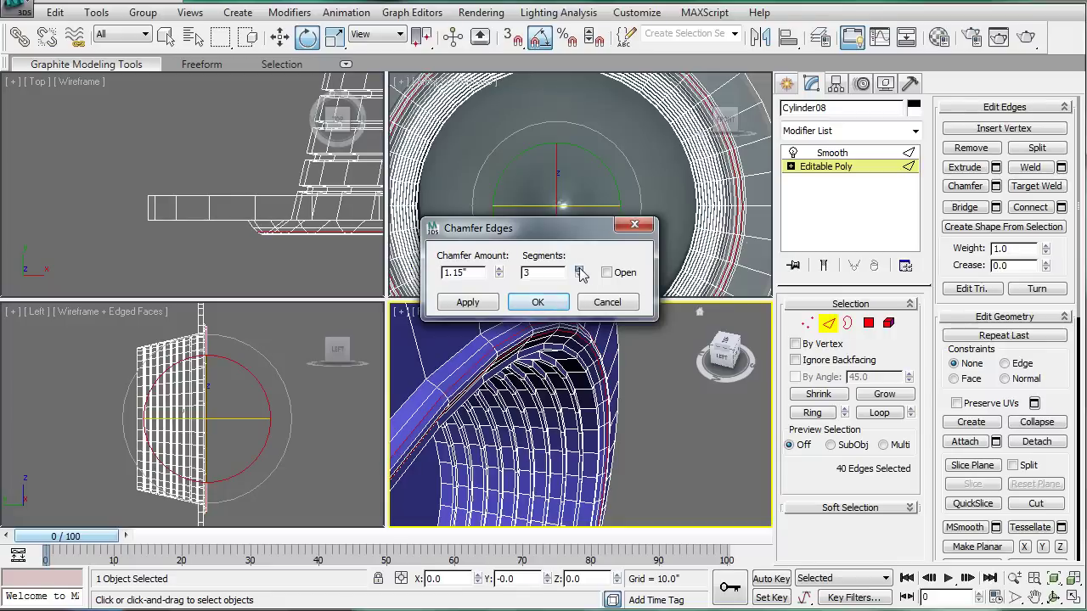
click(540, 302)
click(830, 153)
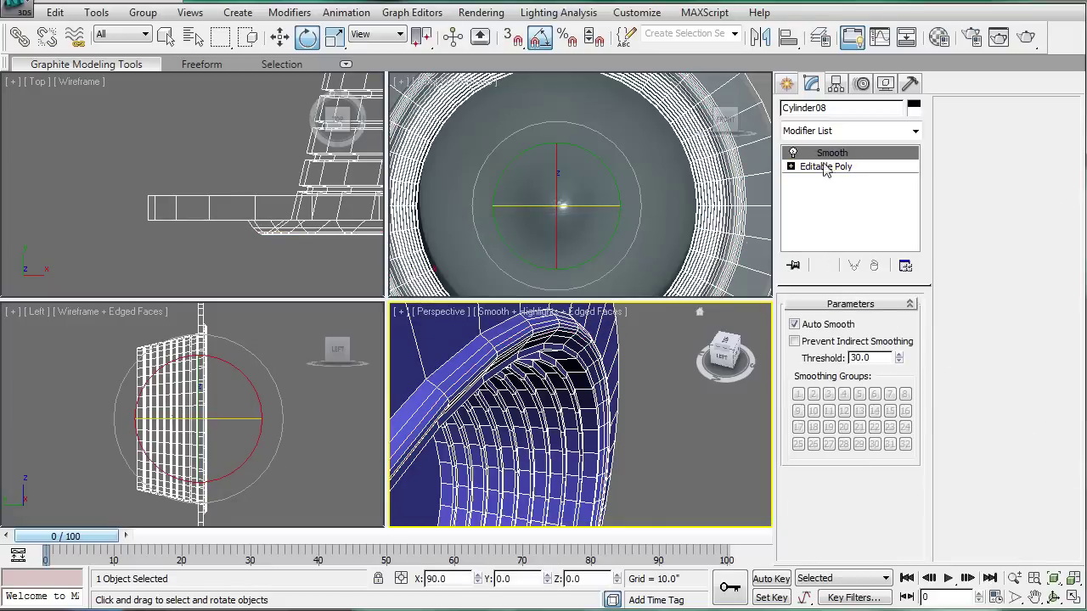
Create a cylinder on the recess floor near its centre using AutoGrid, with radius about 13.4" and height about 38.2"
click(656, 442)
key(F4)
alt+middle_drag(646, 431, 622, 424)
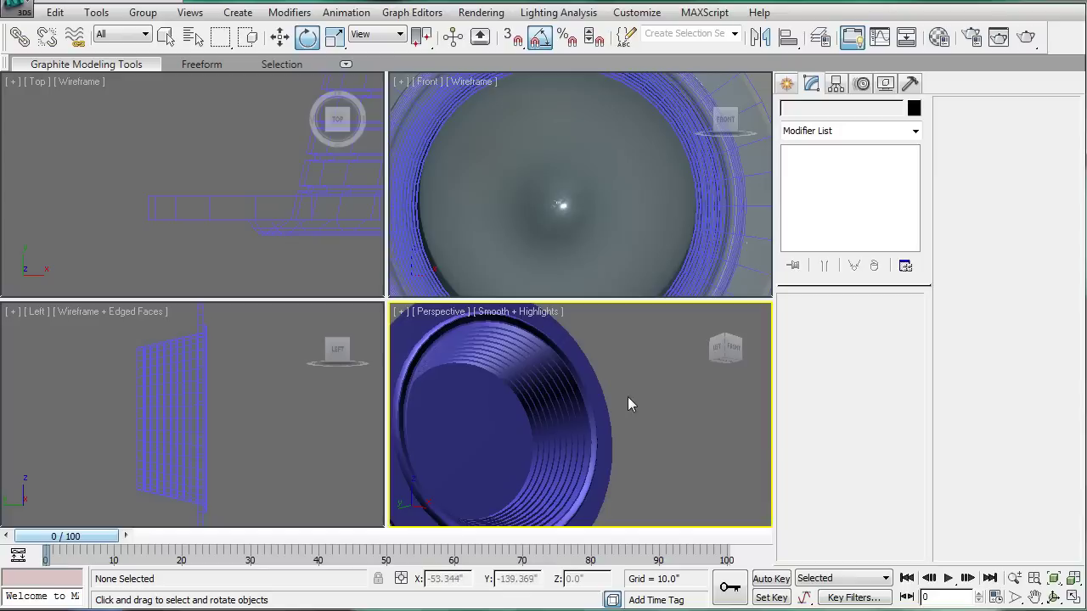
click(787, 84)
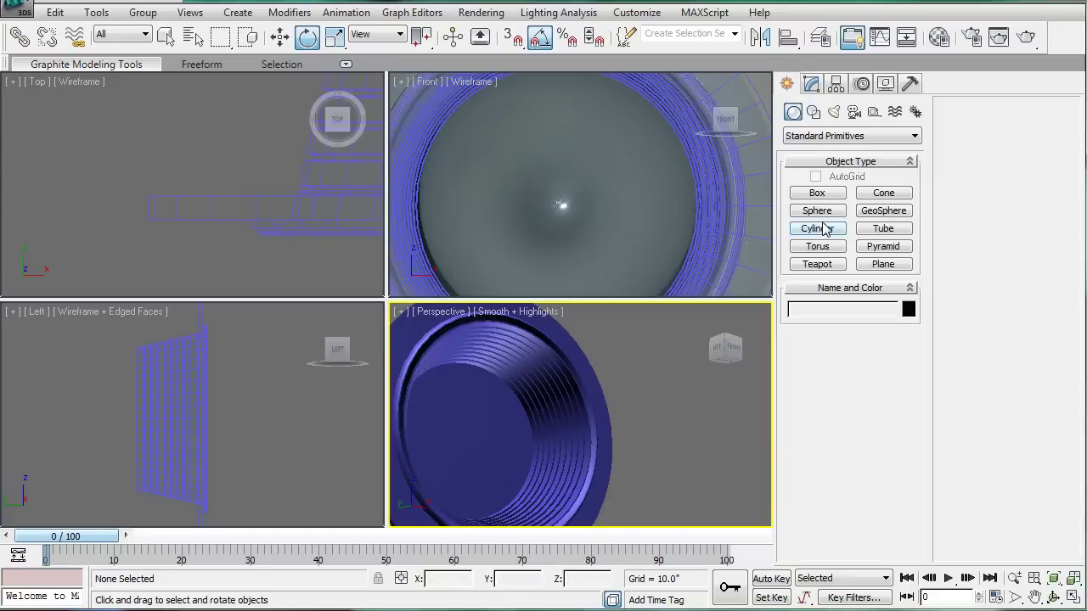
alt+middle_drag(611, 403, 632, 398)
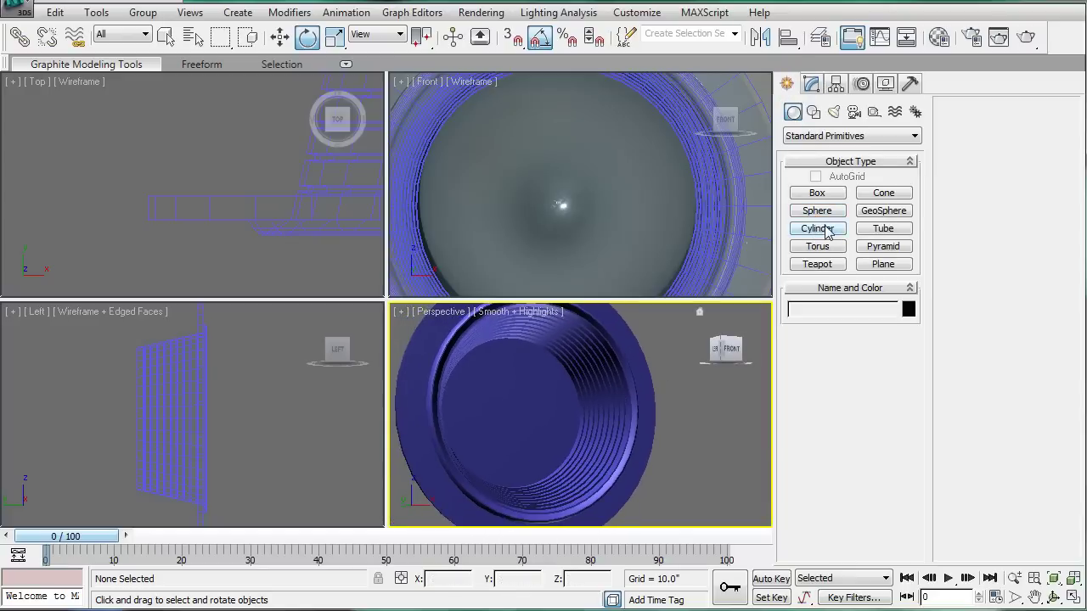
click(817, 229)
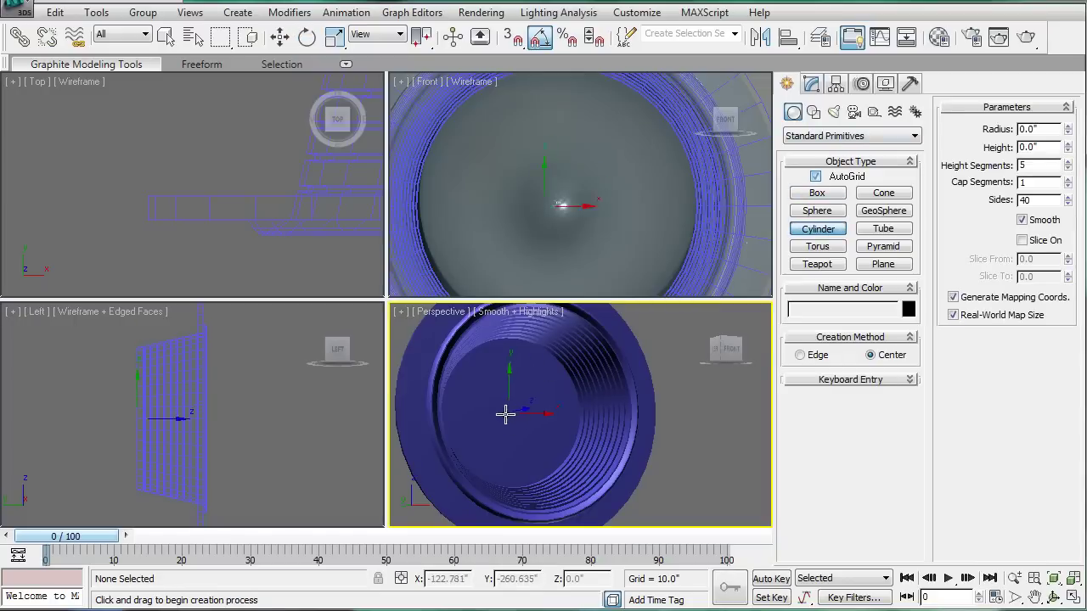
drag(504, 412, 514, 436)
click(562, 423)
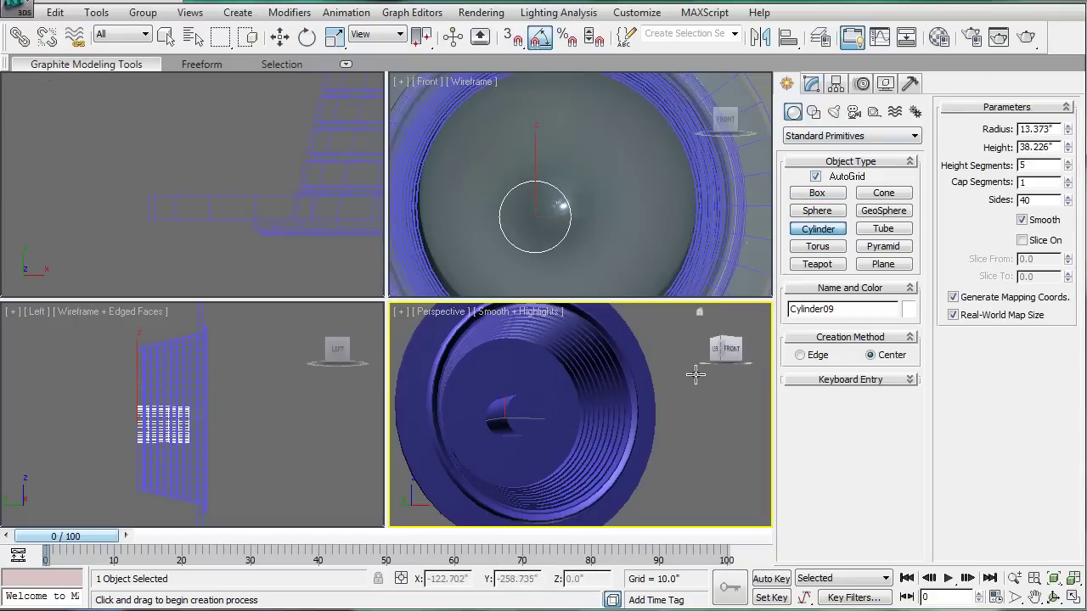
Align the new cylinder to the fixture in X, Y and Z position, pivot point to pivot point
key(F4)
click(787, 38)
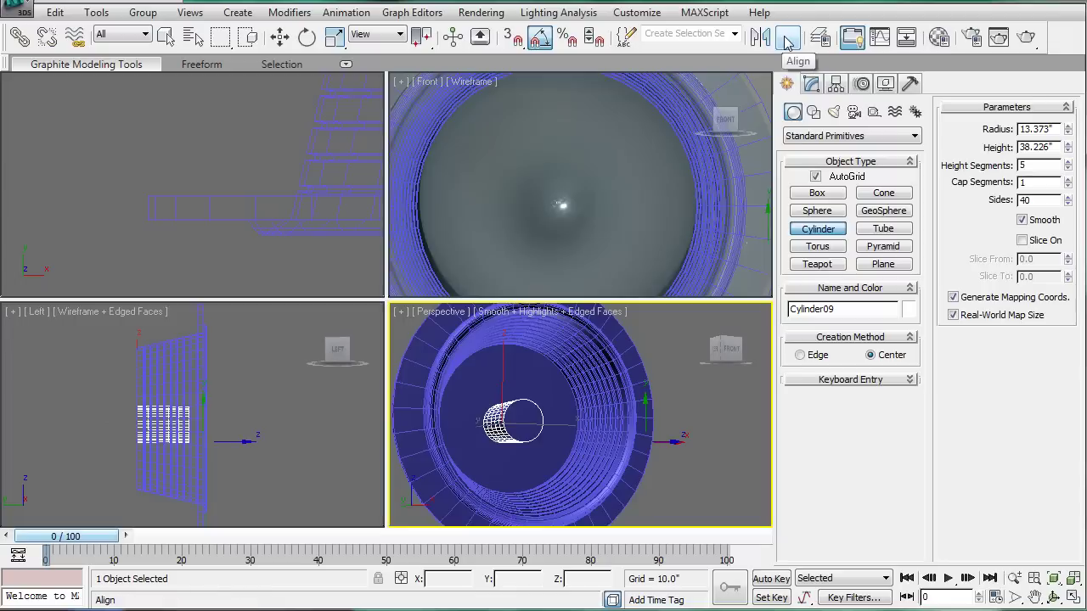
click(643, 386)
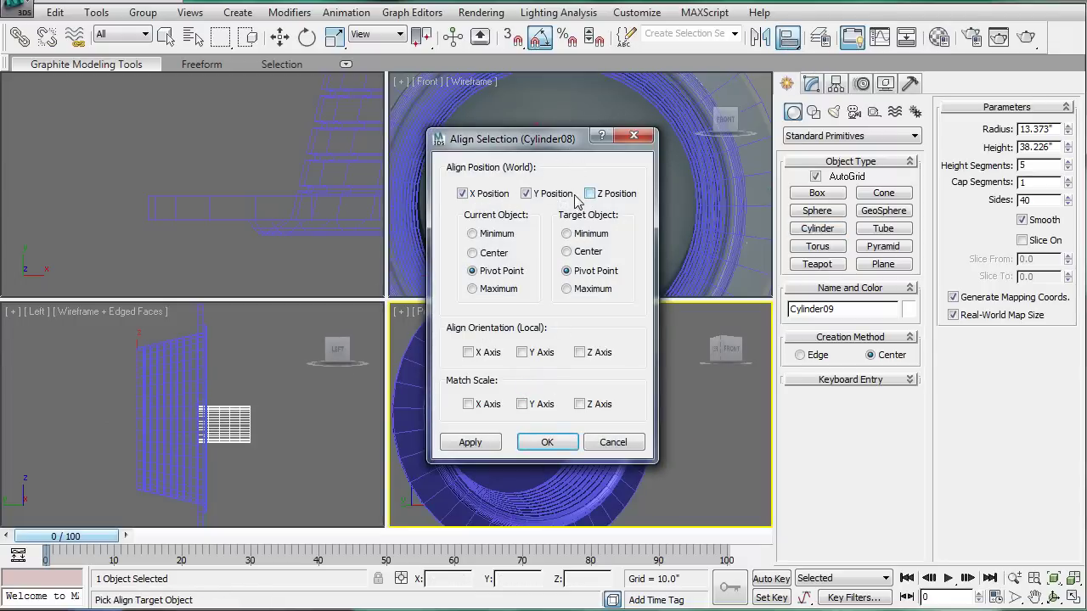
click(592, 195)
click(562, 440)
Move the cylinder backward in the Left view until its back end sits on the recess floor
key(w)
scroll(195, 414, up, 2)
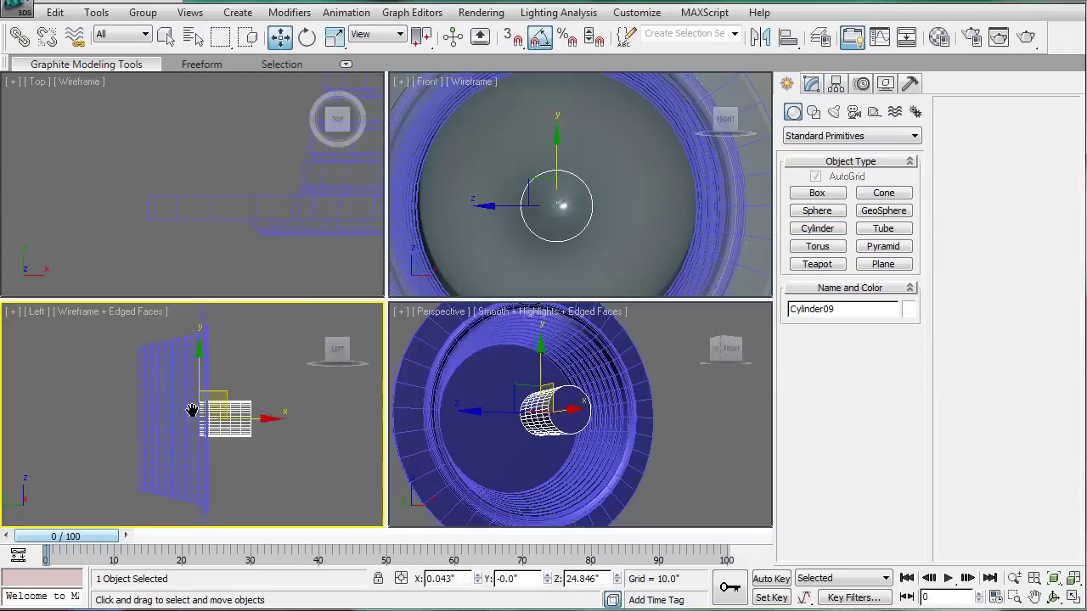
drag(243, 415, 202, 433)
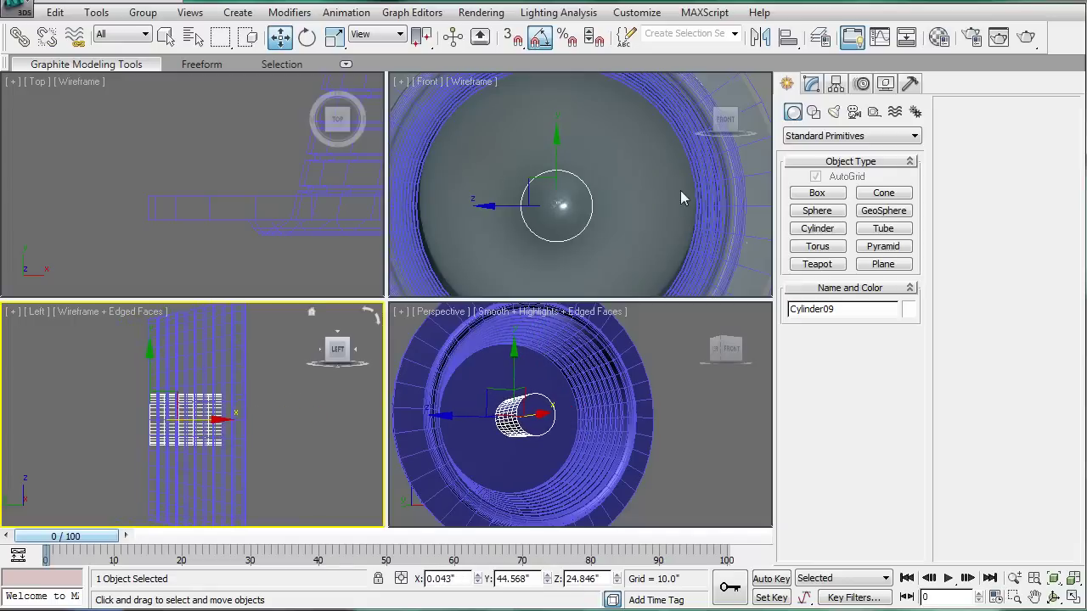
Flatten the cylinder into a disc with 1 height segment, a height of 2.294" and a radius of 18.589"
click(834, 83)
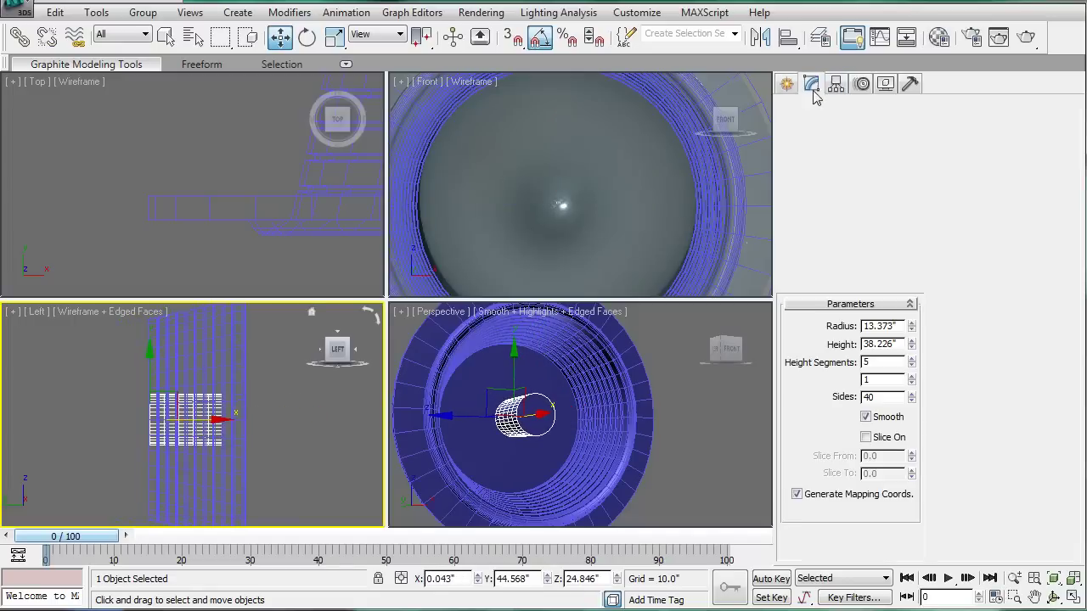
right_click(912, 365)
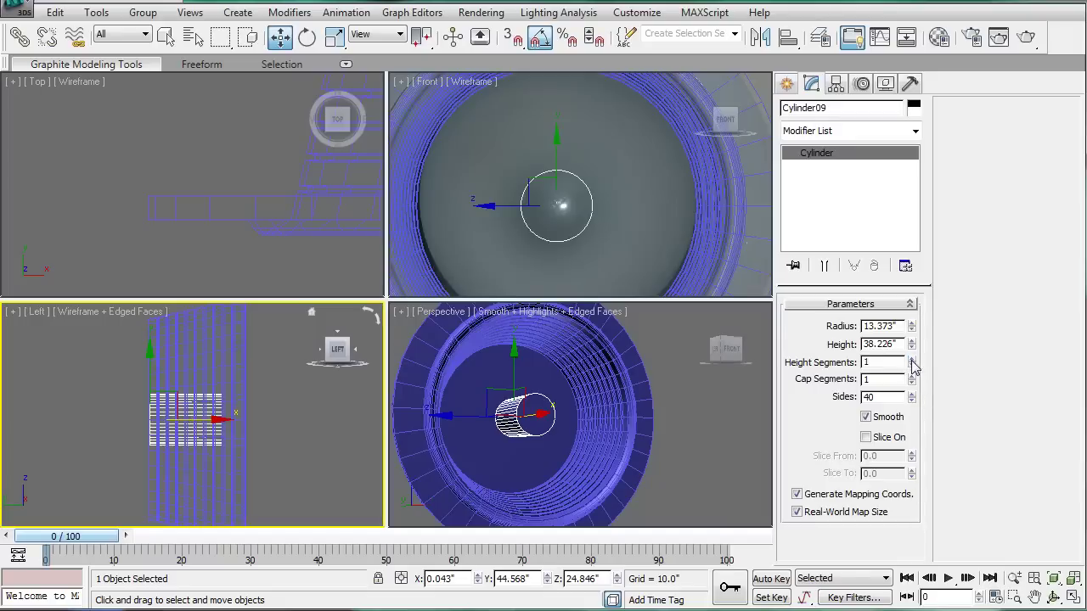
drag(912, 347, 900, 418)
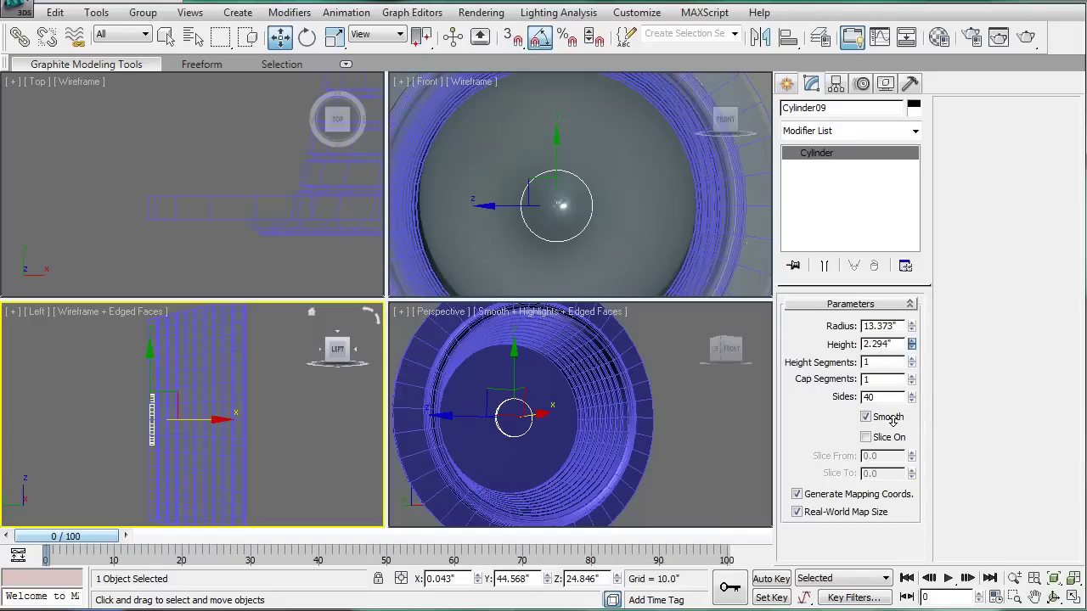
drag(912, 326, 908, 291)
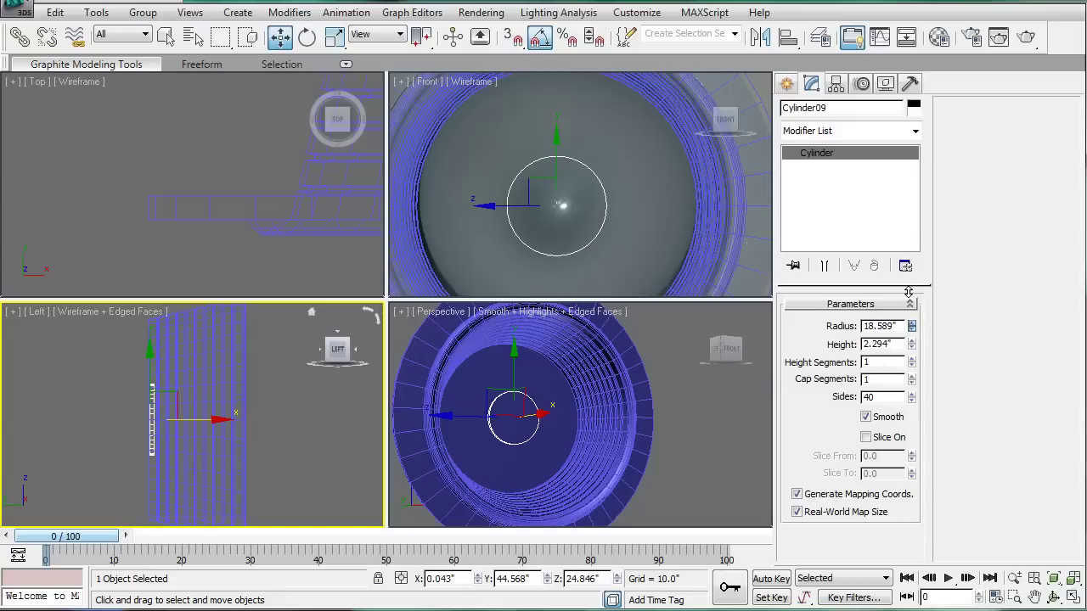
Convert the disc to an editable poly and select its front cap polygon
click(638, 402)
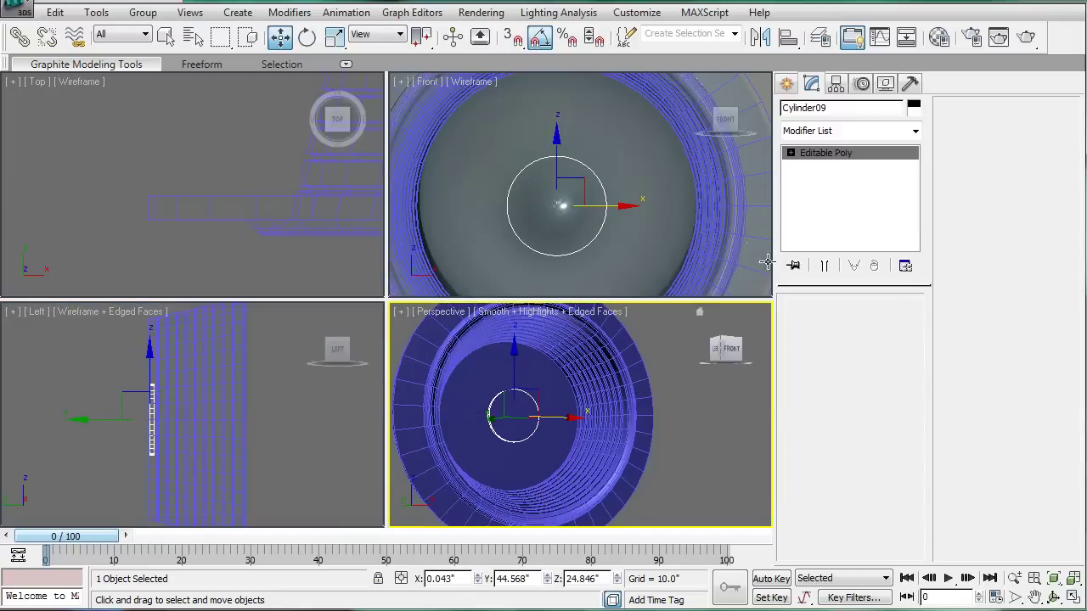
key(4)
click(536, 429)
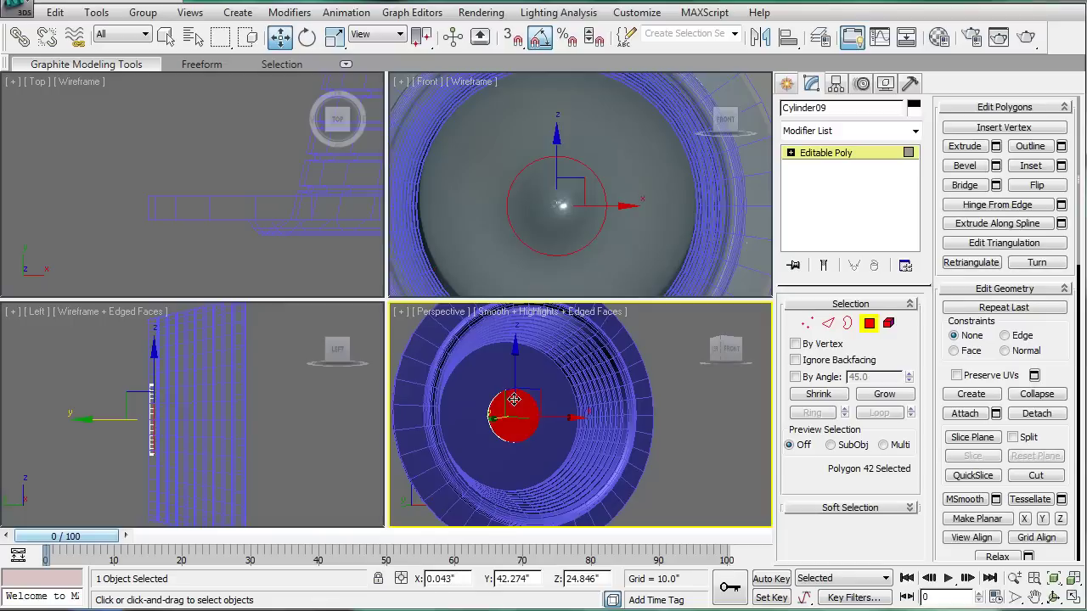
Bevel the disc's front polygon forward and outward in stages, widening it to the reference's inner circle to form a curved bowl
click(973, 169)
alt+middle_drag(643, 444, 499, 401)
drag(489, 396, 538, 362)
click(555, 327)
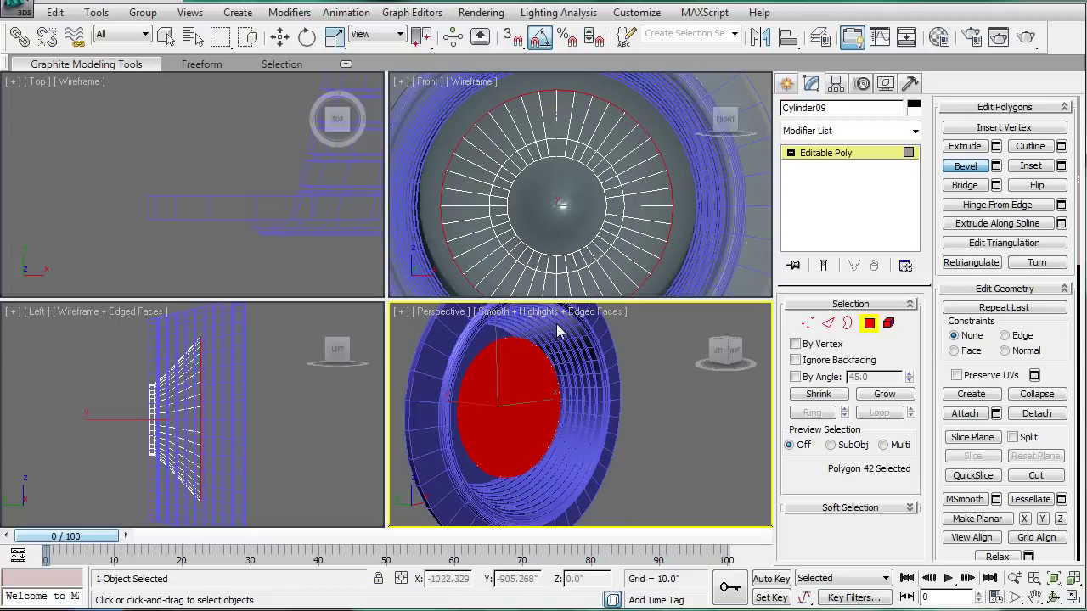
click(557, 329)
drag(514, 400, 557, 342)
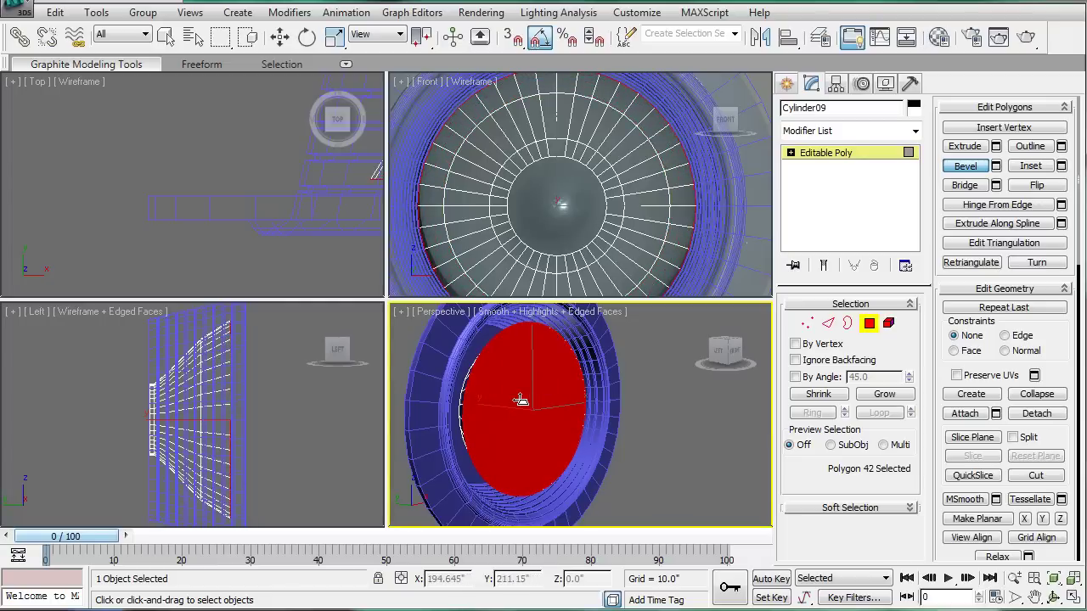